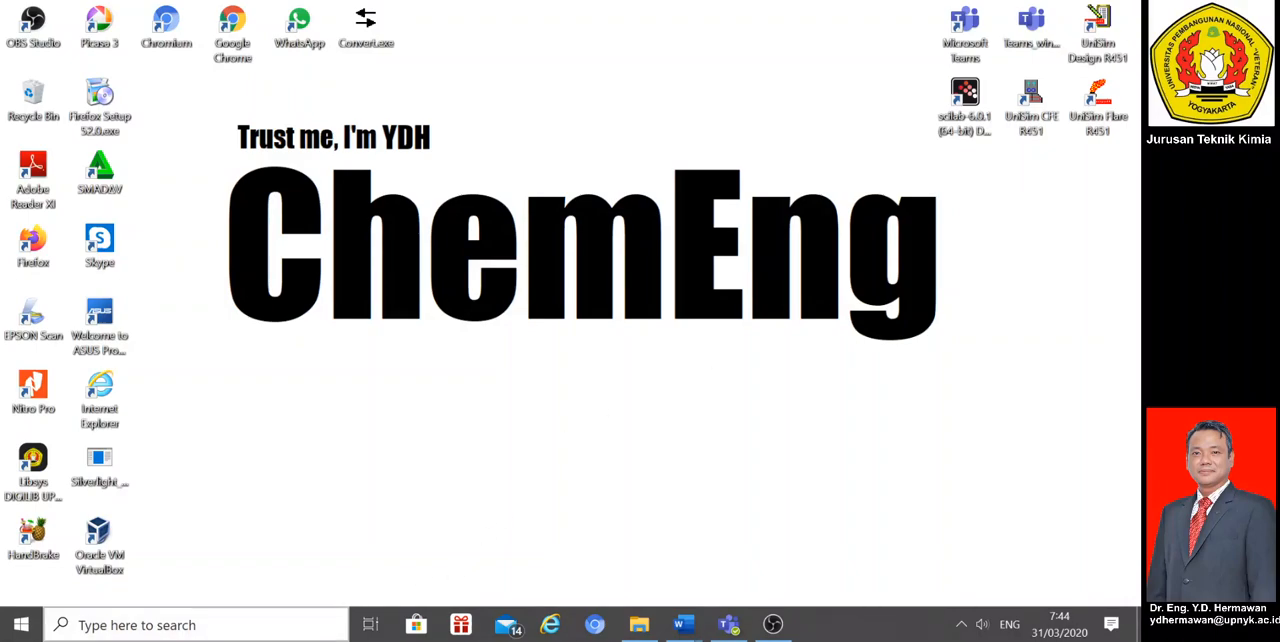
# Step: Launch the scilab-6.0.1 (64-bit) Desktop and open an empty Xcos diagram
pyautogui.click(189, 627)
pyautogui.write('scila')
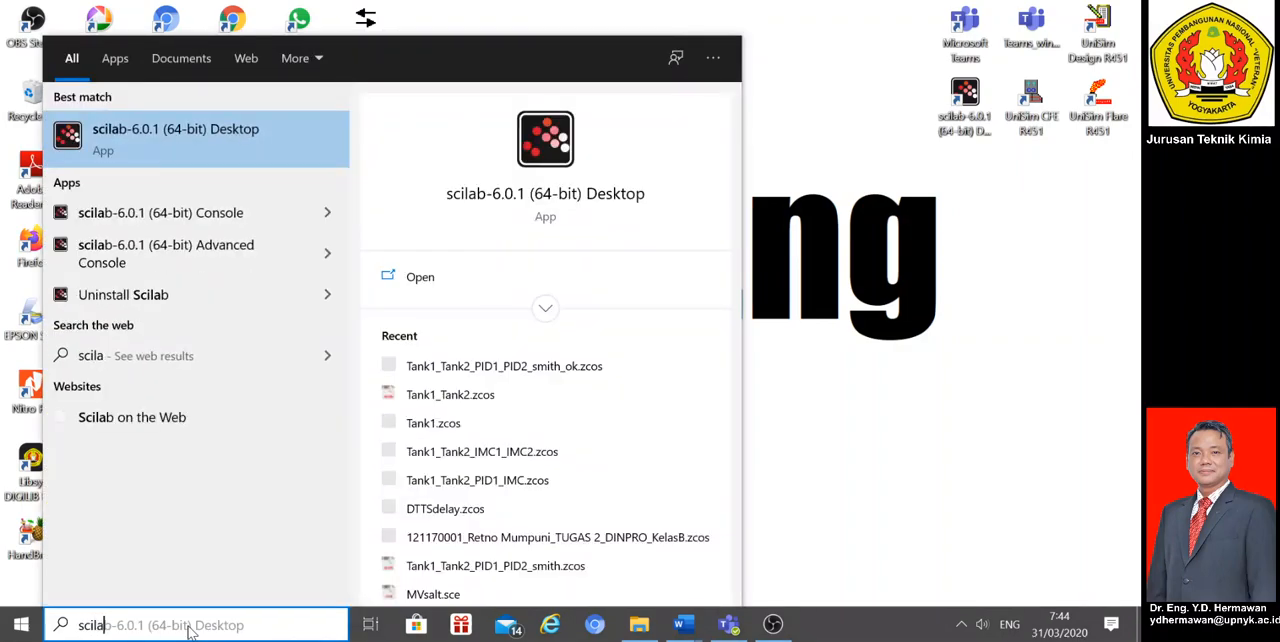
pyautogui.click(121, 132)
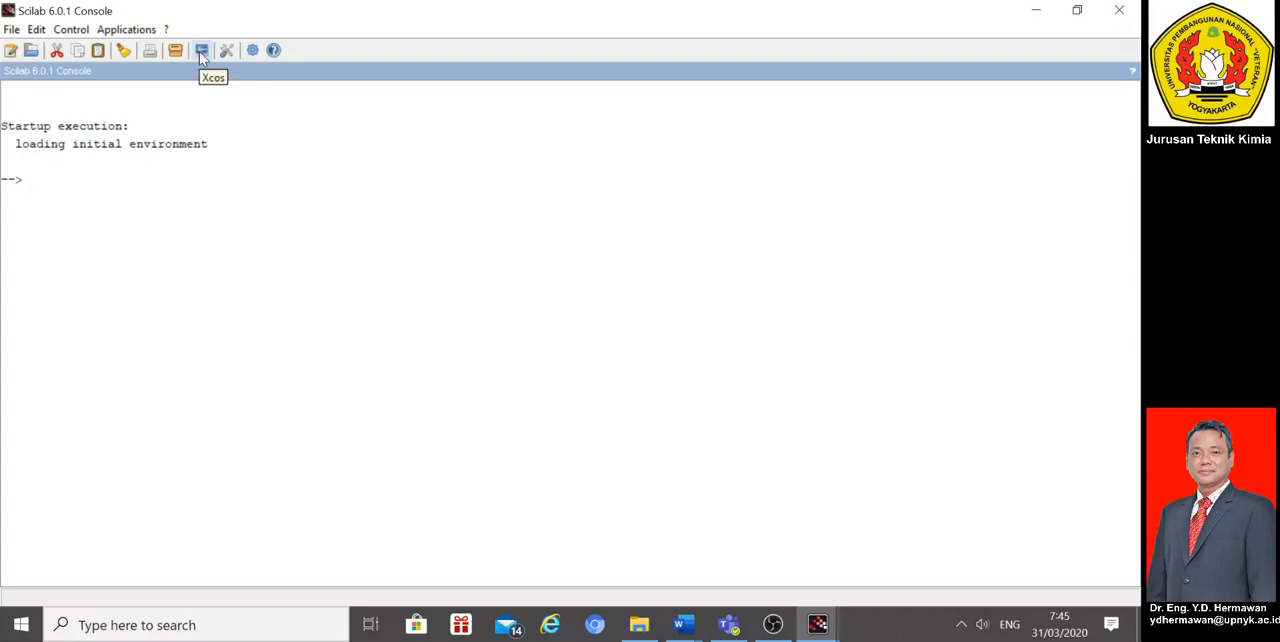
pyautogui.click(200, 53)
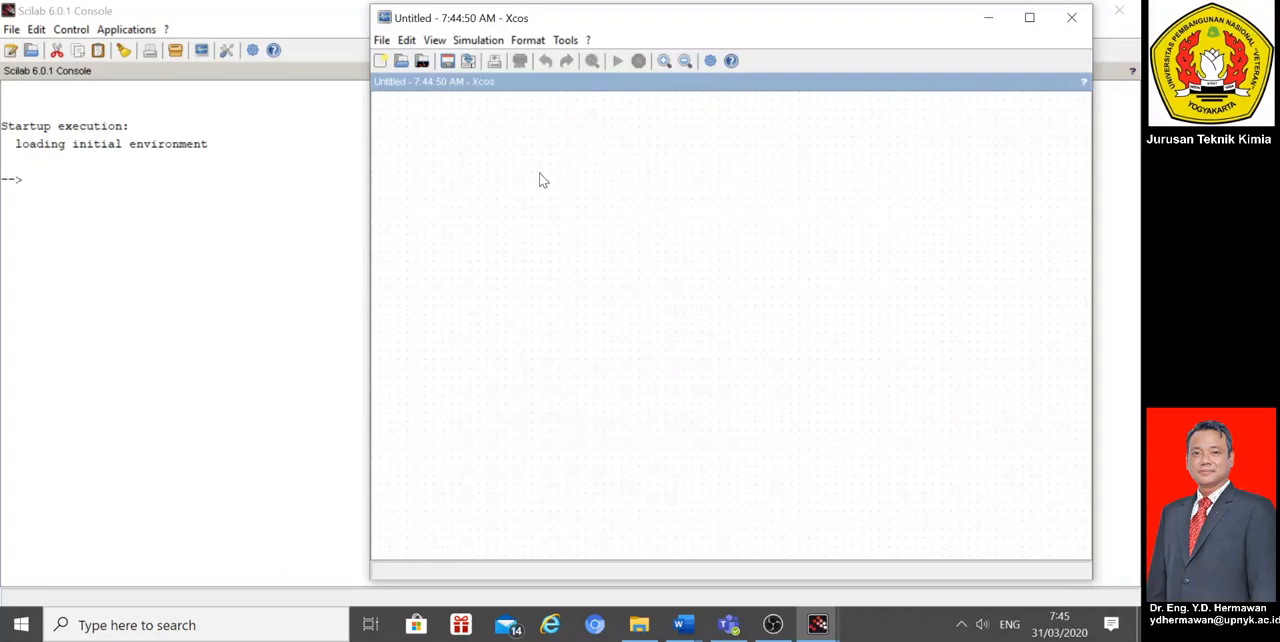
# Step: Move the Xcos diagram window aside and bring the palette browser into view beside it
pyautogui.moveTo(590, 16); pyautogui.dragTo(631, 23)
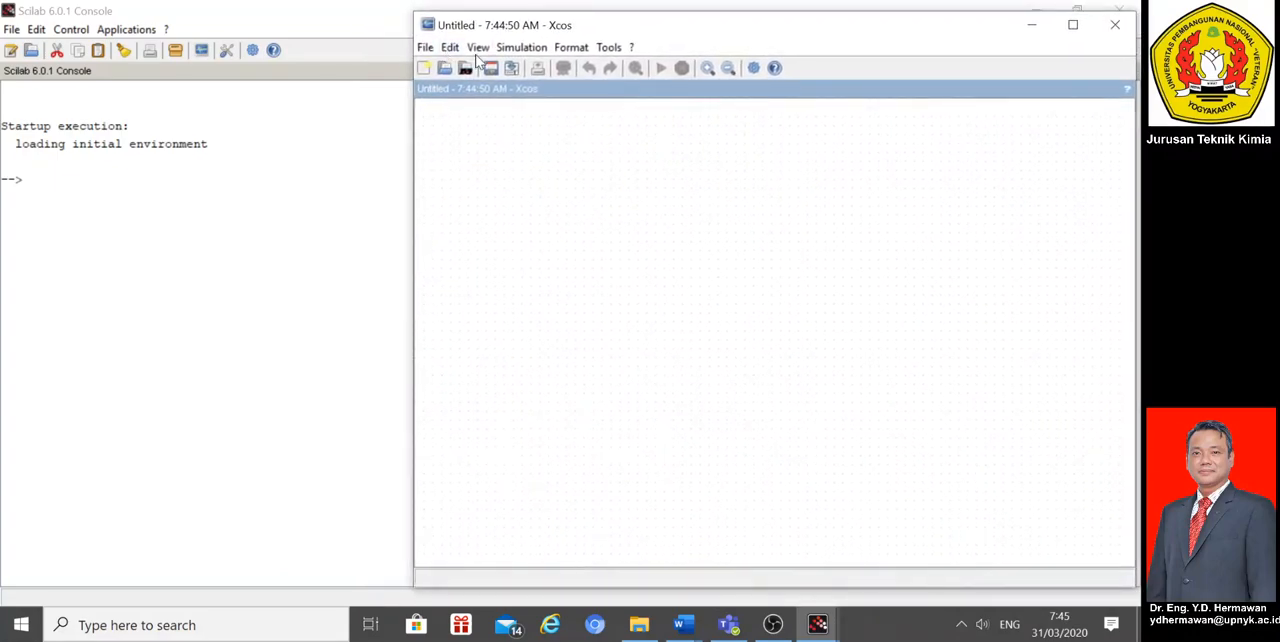
pyautogui.click(818, 626)
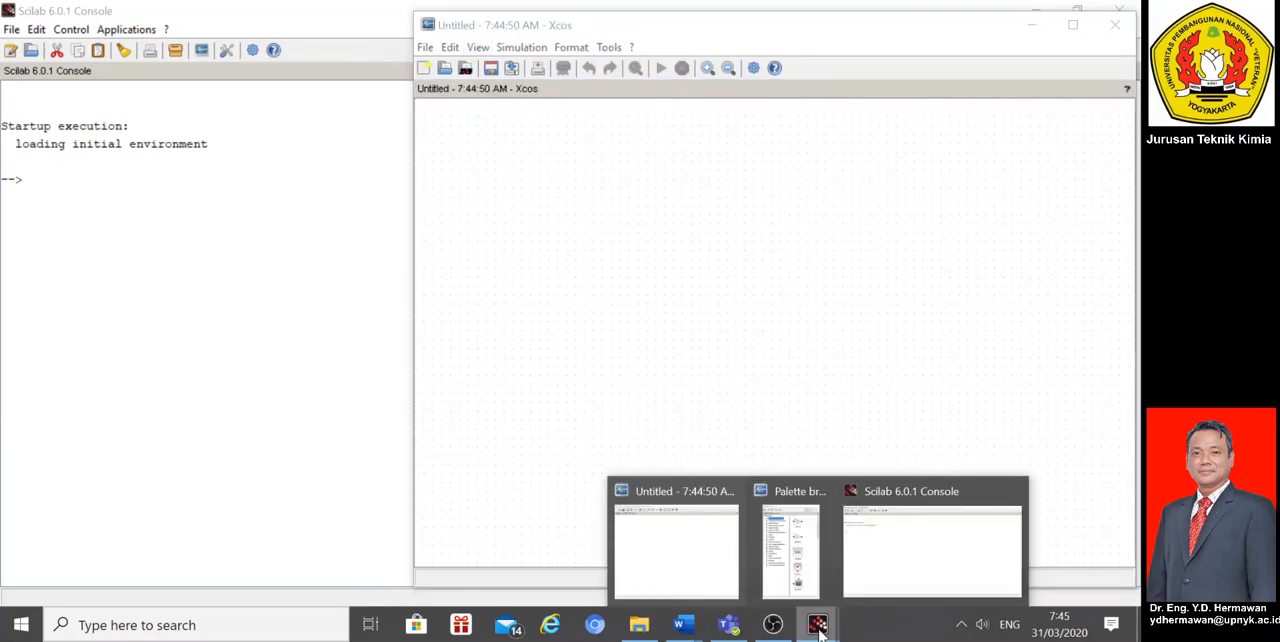
pyautogui.click(791, 575)
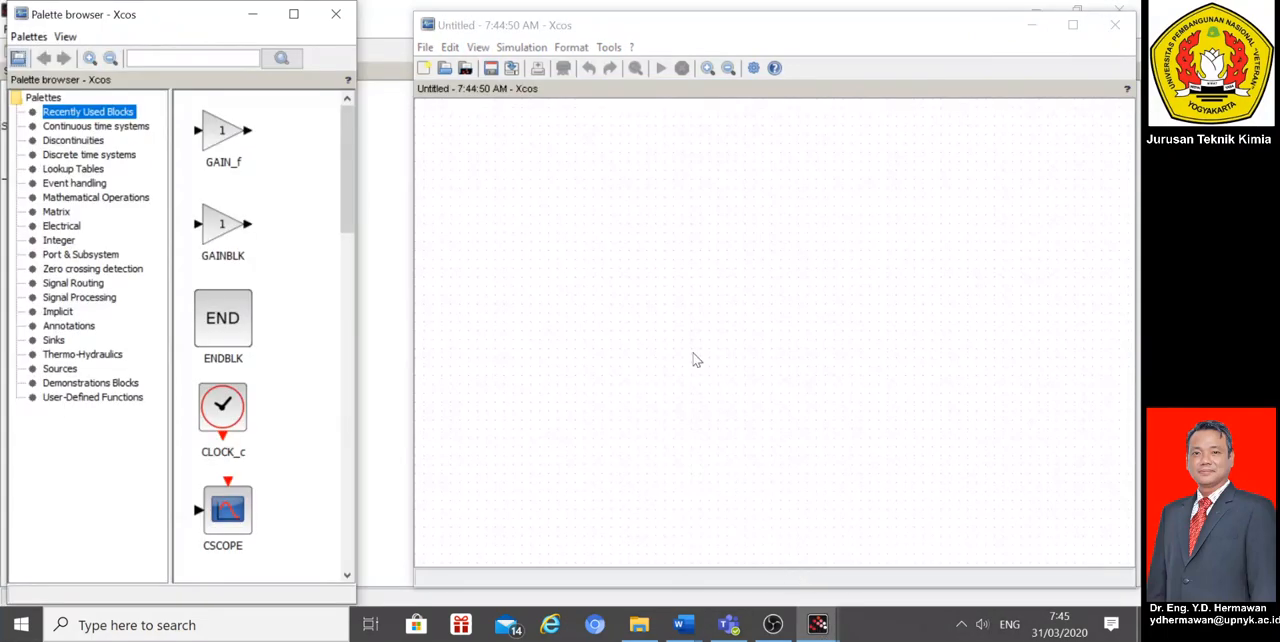
pyautogui.click(818, 625)
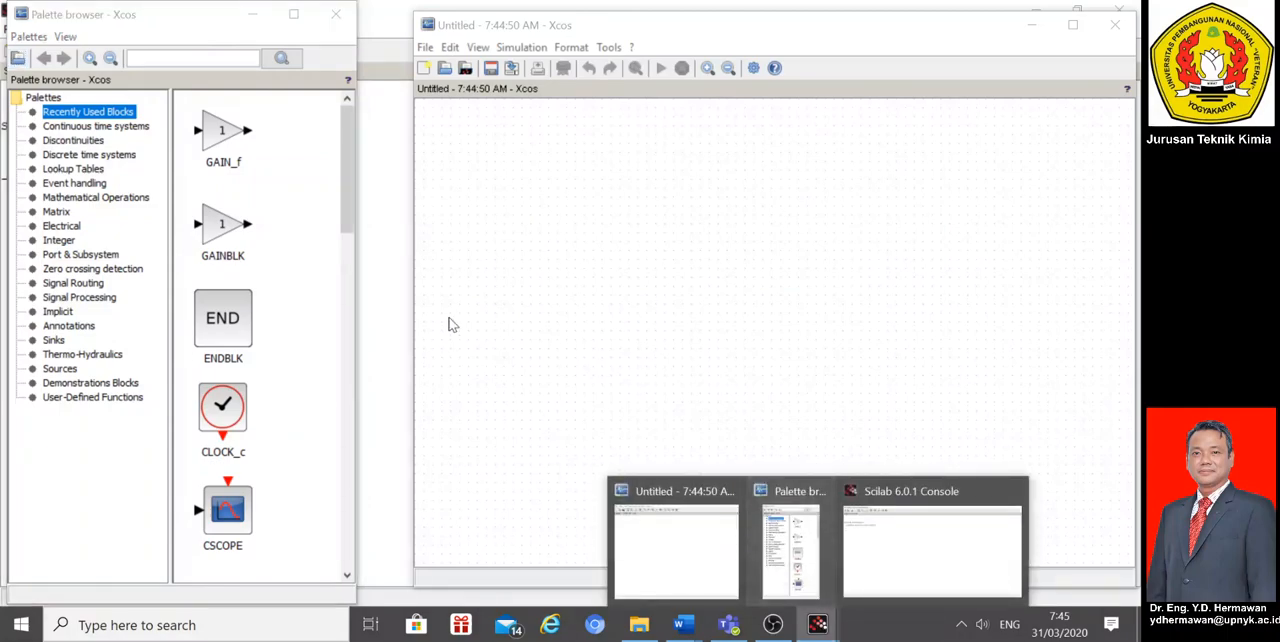
pyautogui.click(306, 292)
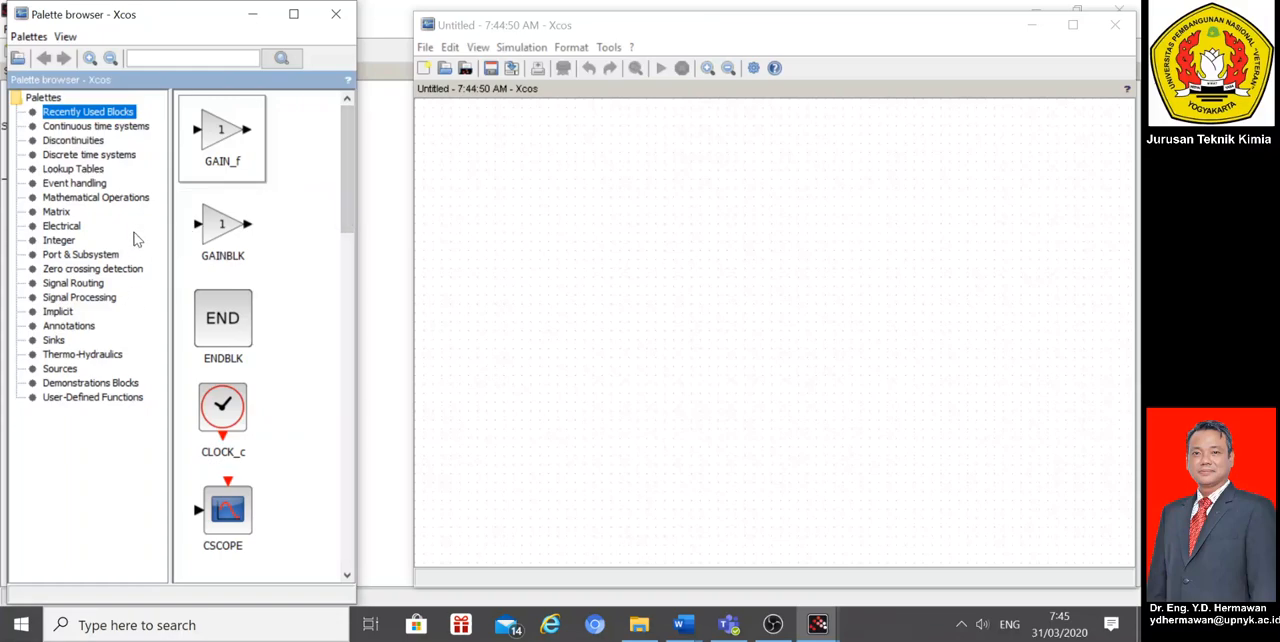
# Step: Place a CLR transfer function block from the continuous time systems in the middle of the diagram
pyautogui.click(100, 197)
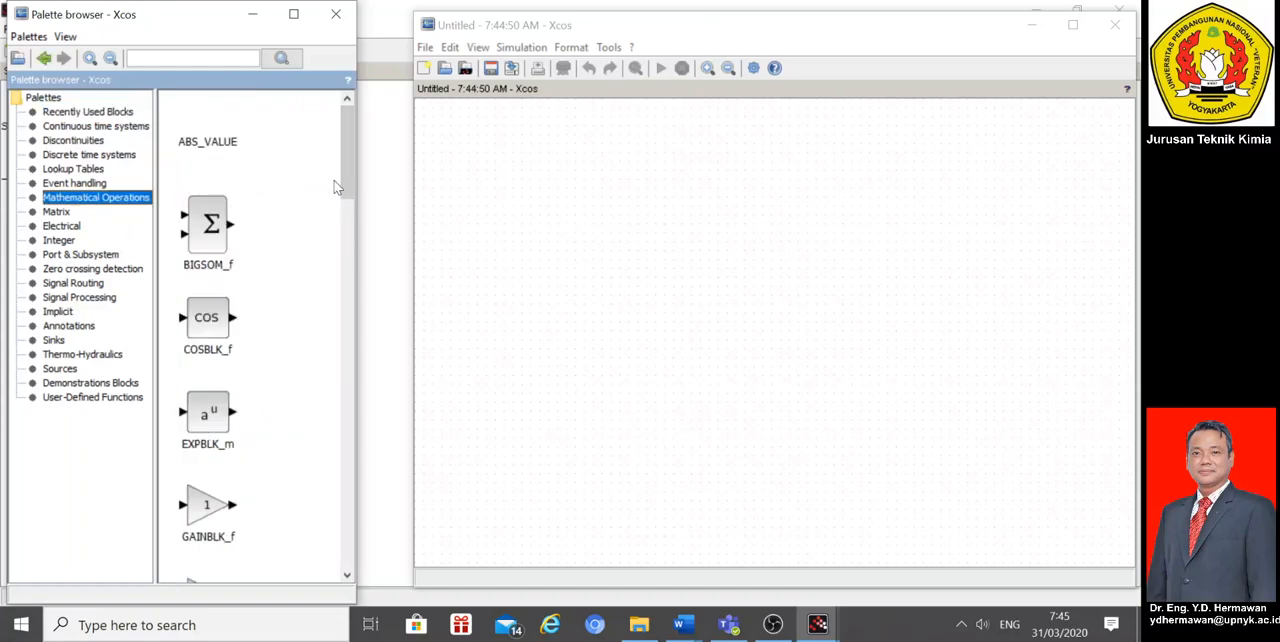
pyautogui.moveTo(342, 180); pyautogui.dragTo(349, 580)
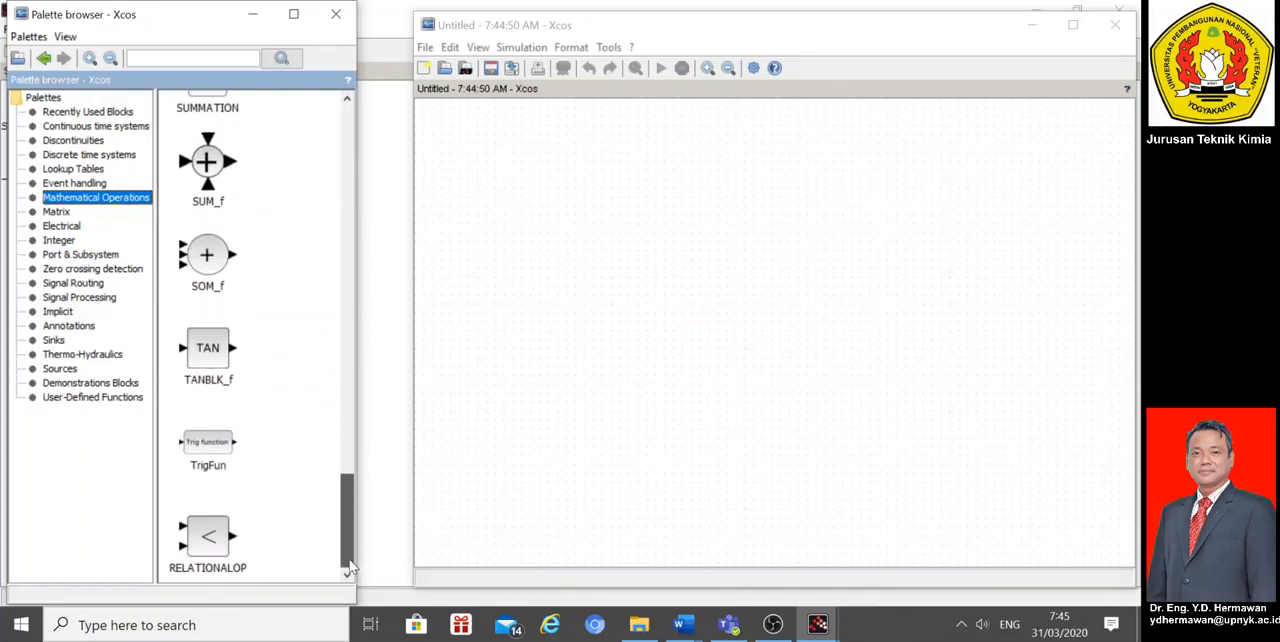
pyautogui.click(115, 127)
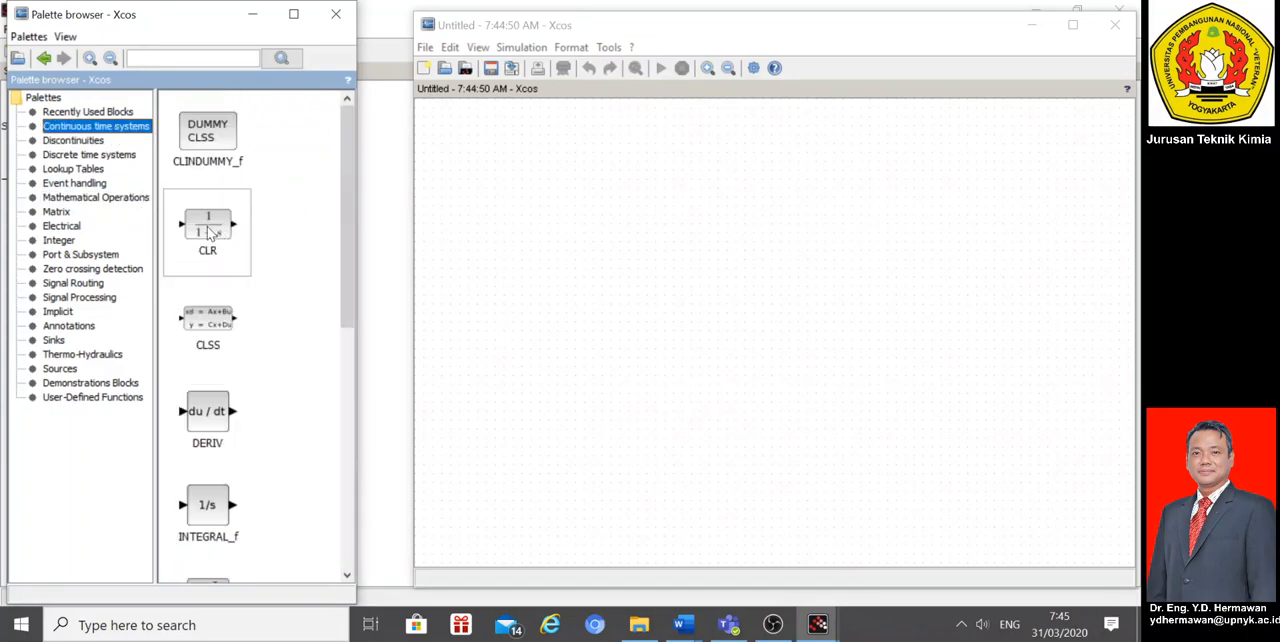
pyautogui.moveTo(207, 225); pyautogui.dragTo(763, 269)
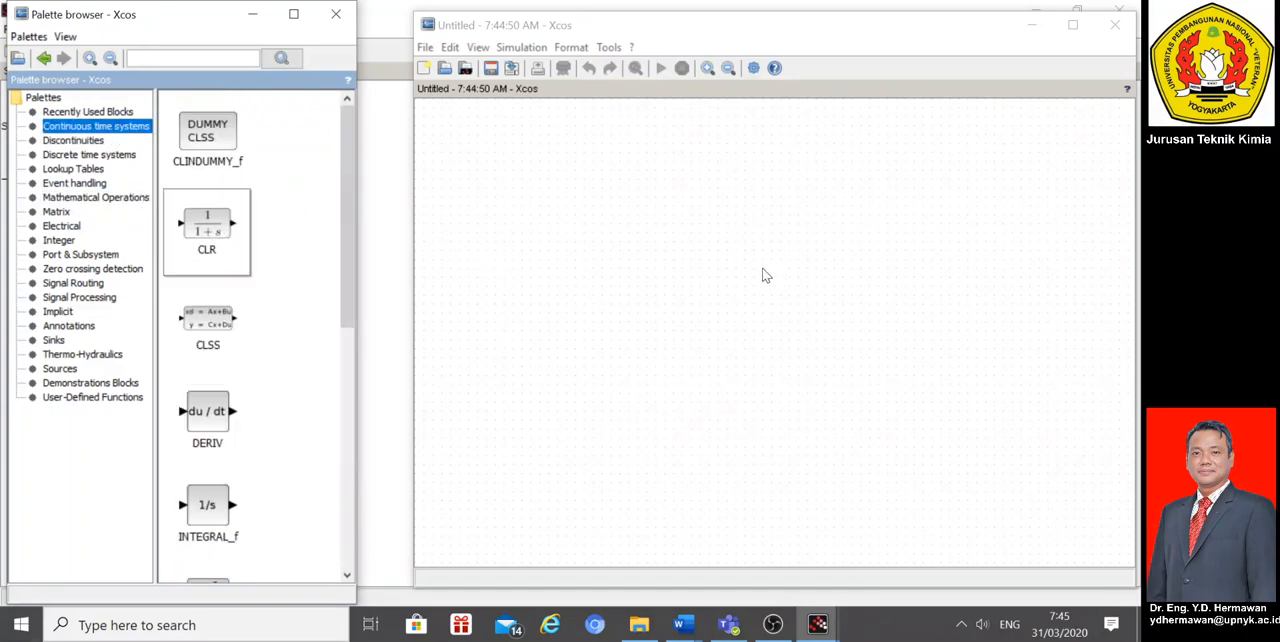
pyautogui.moveTo(240, 248); pyautogui.dragTo(731, 265)
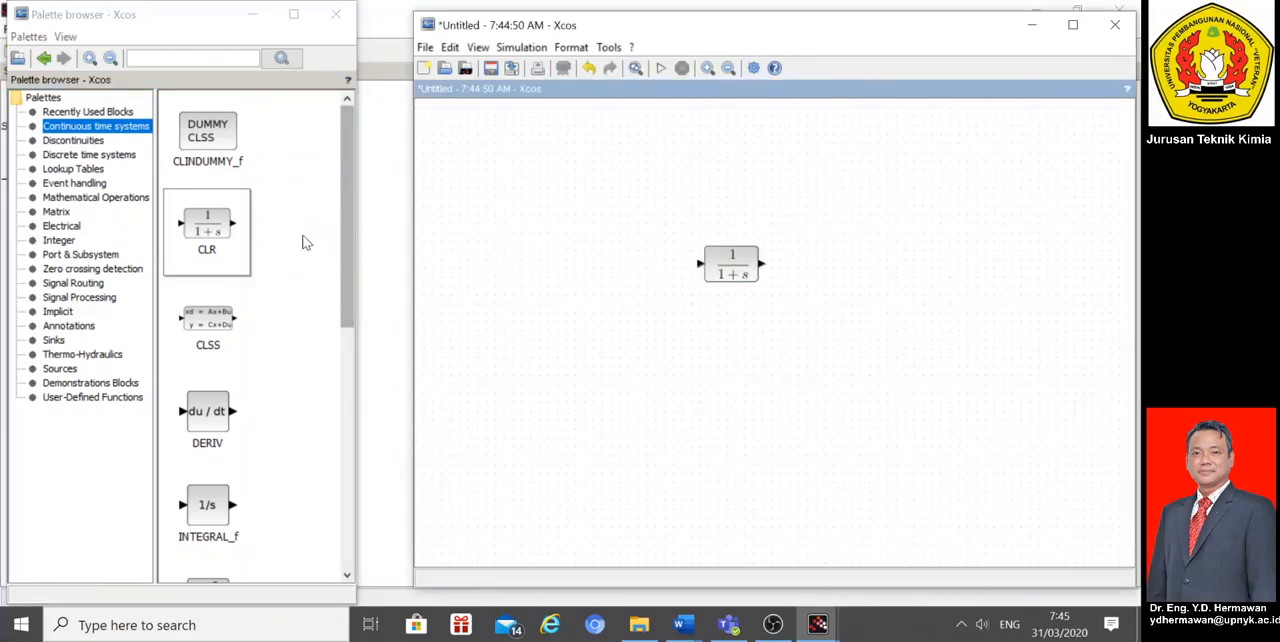
# Step: Add a STEP_FUNCTION source before the transfer function block and align the two blocks horizontally
pyautogui.click(66, 372)
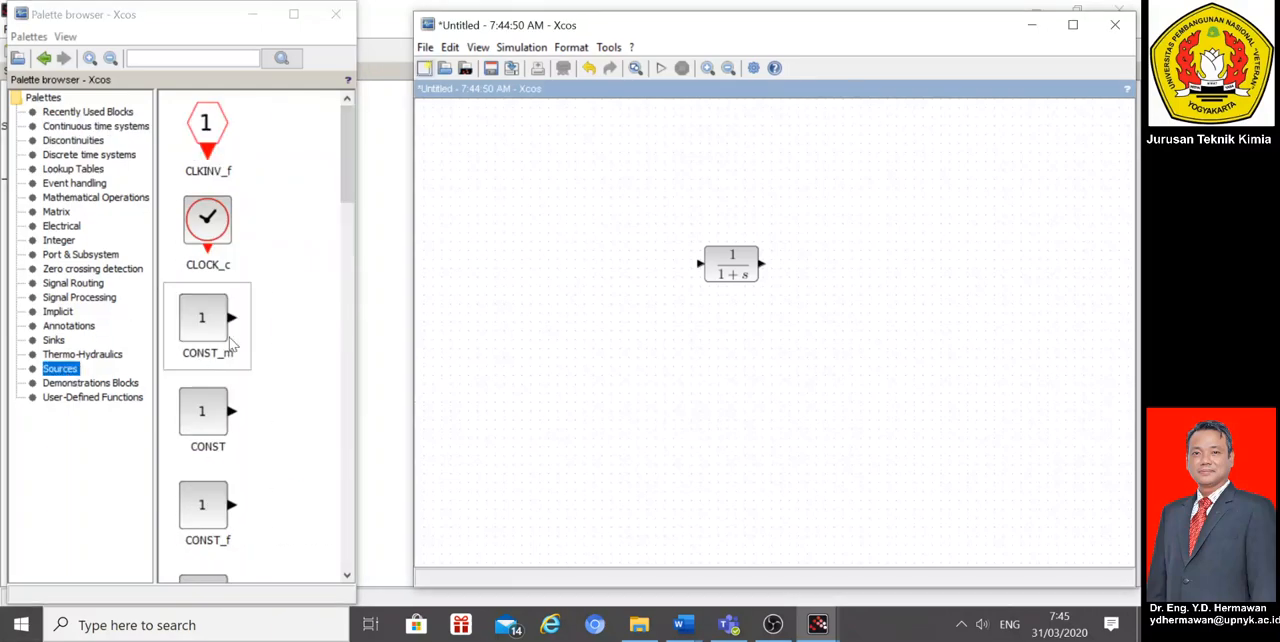
pyautogui.moveTo(349, 180); pyautogui.dragTo(347, 497)
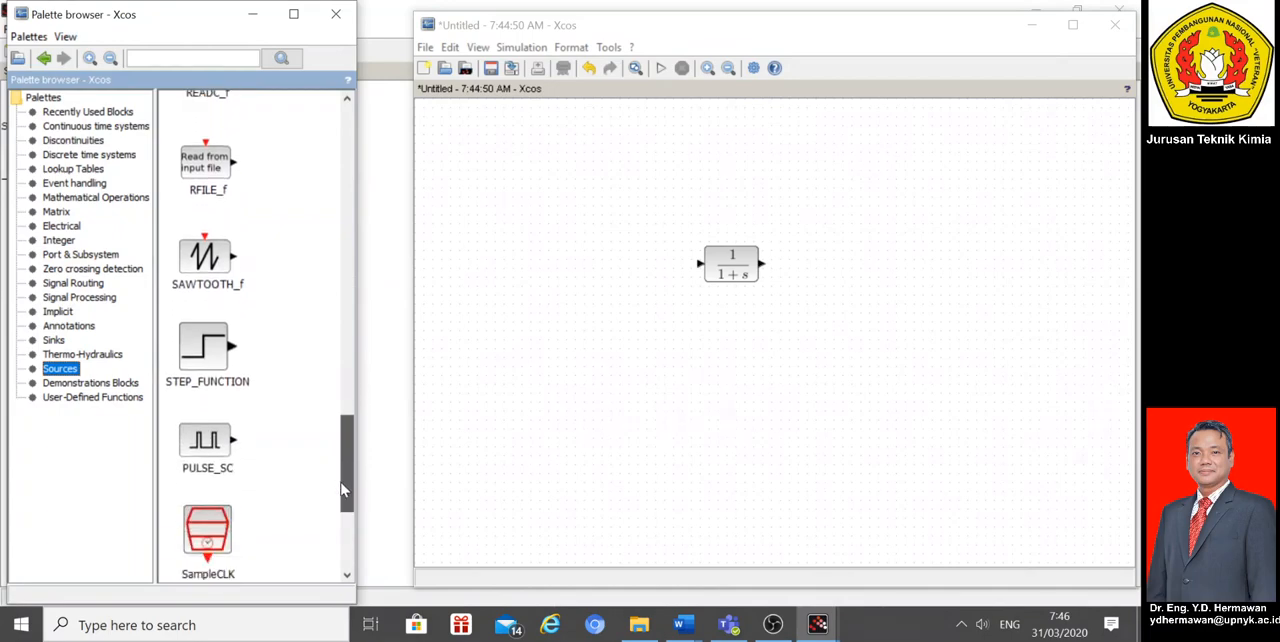
pyautogui.moveTo(188, 360); pyautogui.dragTo(627, 270)
pyautogui.moveTo(718, 268); pyautogui.dragTo(731, 276)
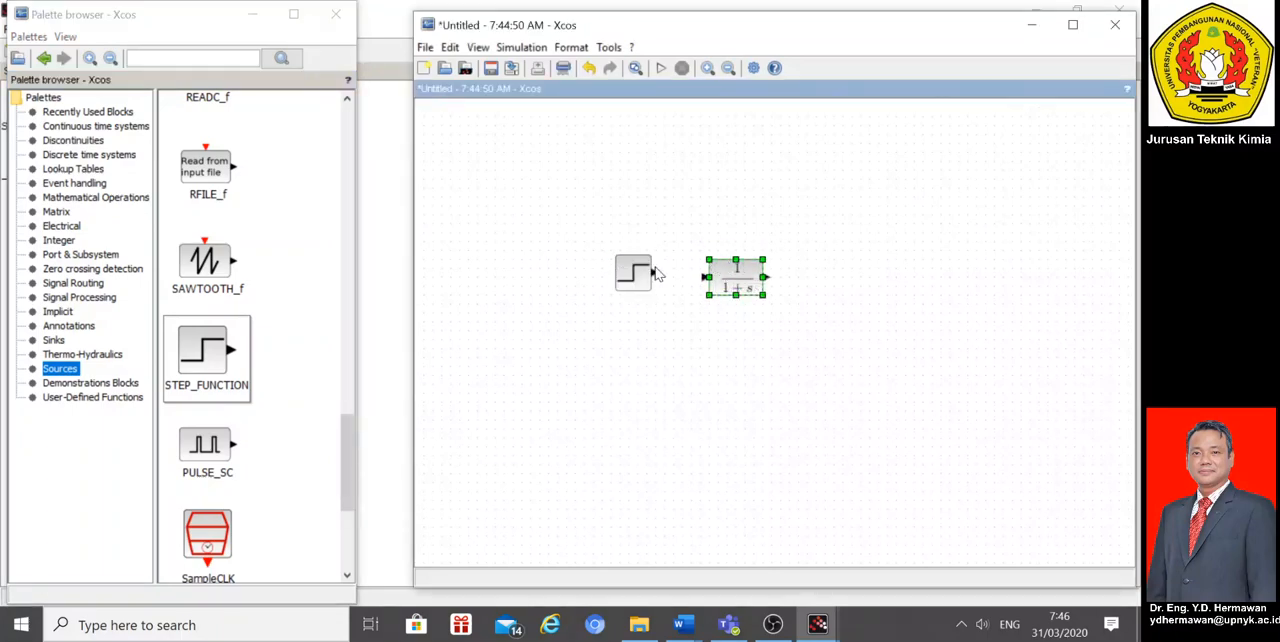
pyautogui.moveTo(630, 272); pyautogui.dragTo(635, 276)
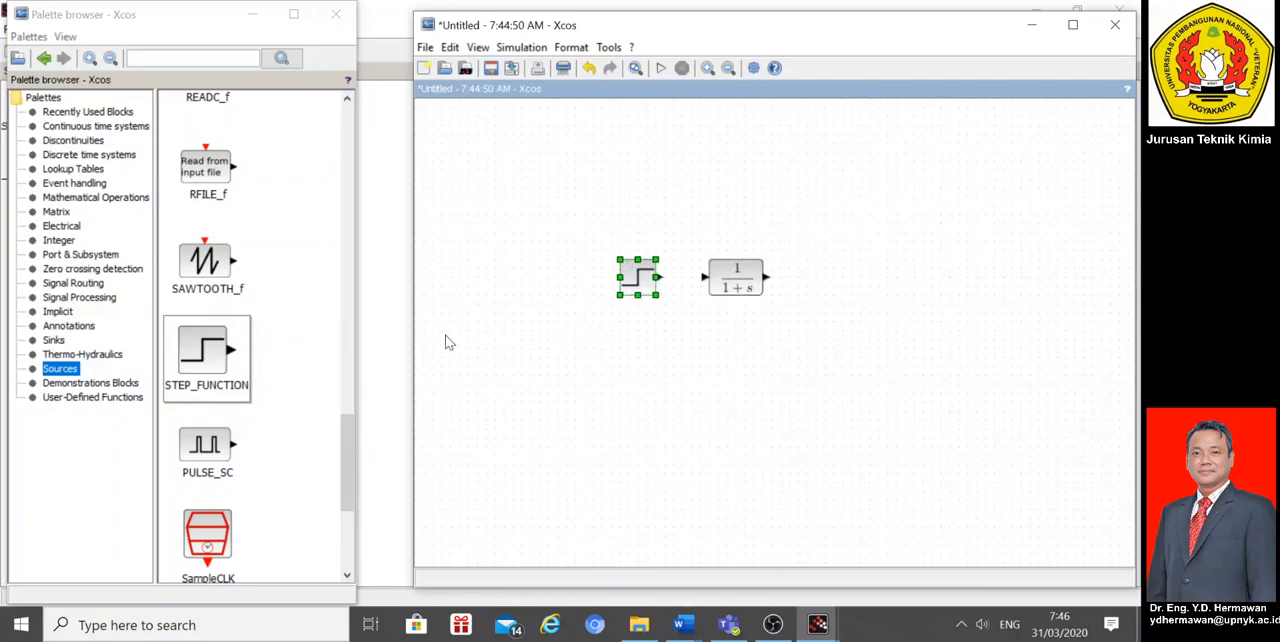
# Step: Add a CSCOPE sink after the transfer function block and an ENDBLK above the block row
pyautogui.moveTo(350, 457); pyautogui.dragTo(350, 474)
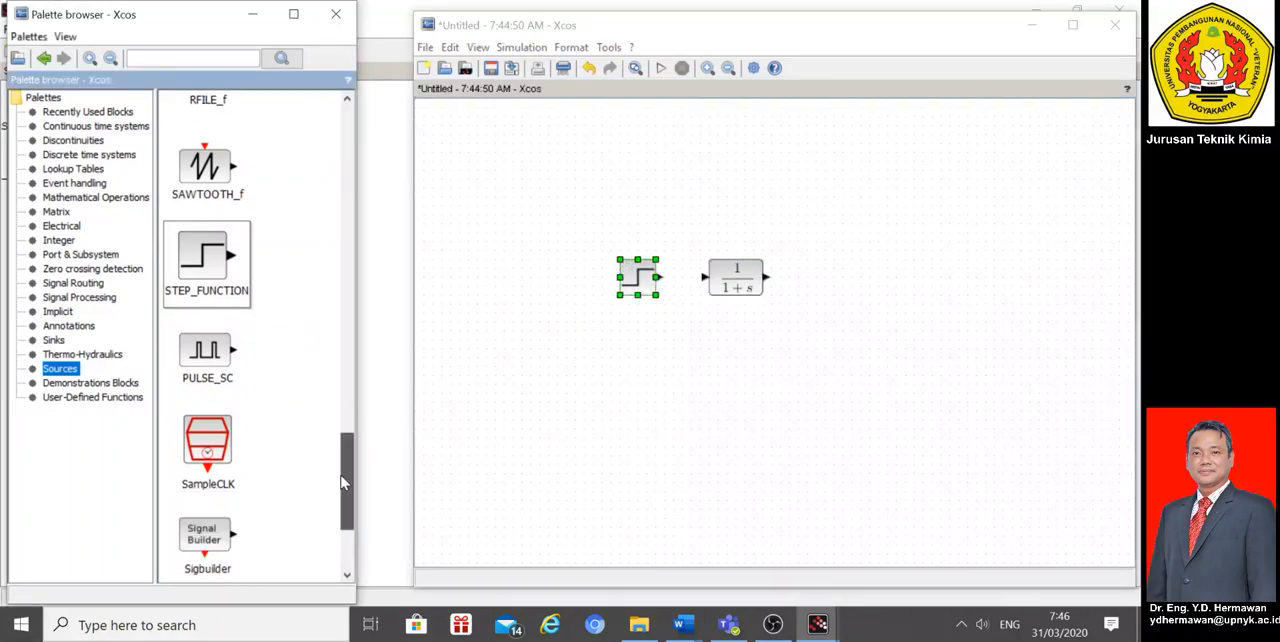
pyautogui.click(54, 340)
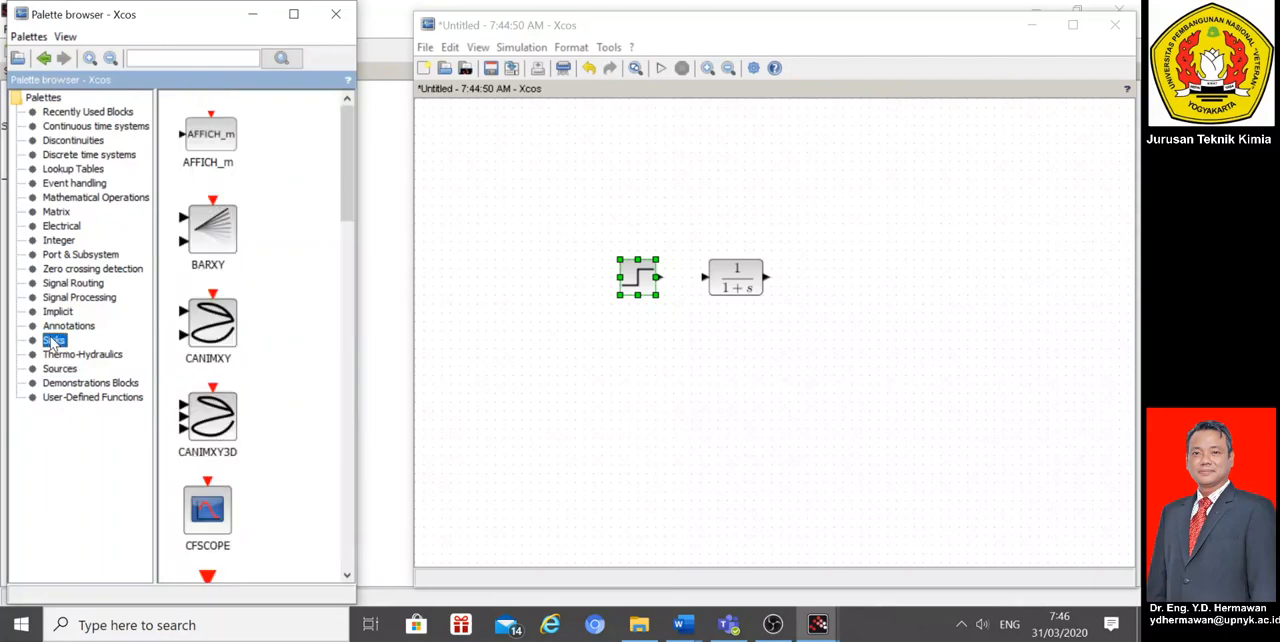
pyautogui.moveTo(350, 207); pyautogui.dragTo(345, 346)
pyautogui.moveTo(210, 412); pyautogui.dragTo(851, 293)
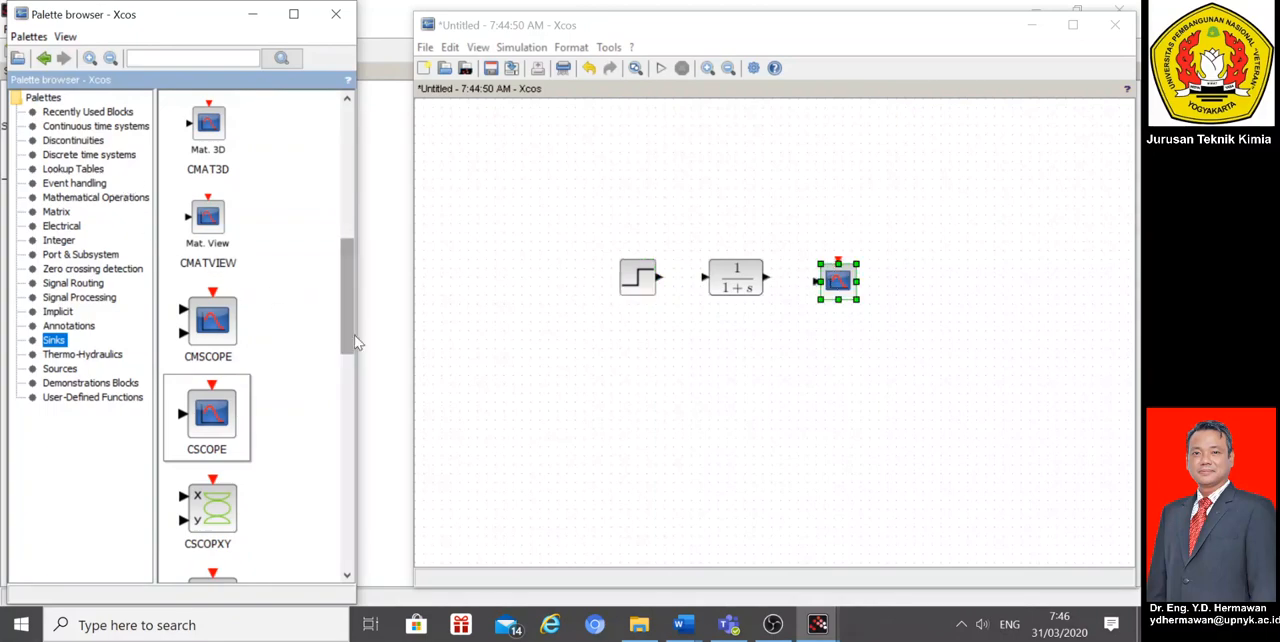
pyautogui.moveTo(351, 350); pyautogui.dragTo(359, 462)
pyautogui.moveTo(207, 187); pyautogui.dragTo(779, 179)
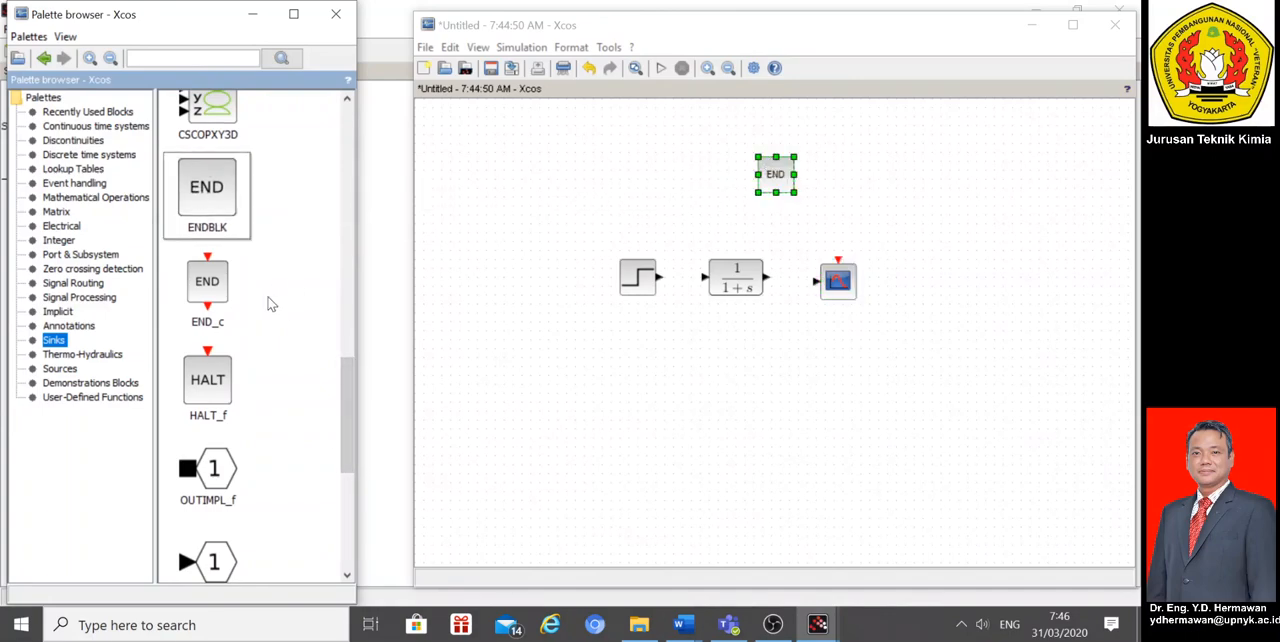
# Step: Add a CLOCK_c block, position it above the scope, and shift the END block away from it
pyautogui.moveTo(346, 374); pyautogui.dragTo(342, 471)
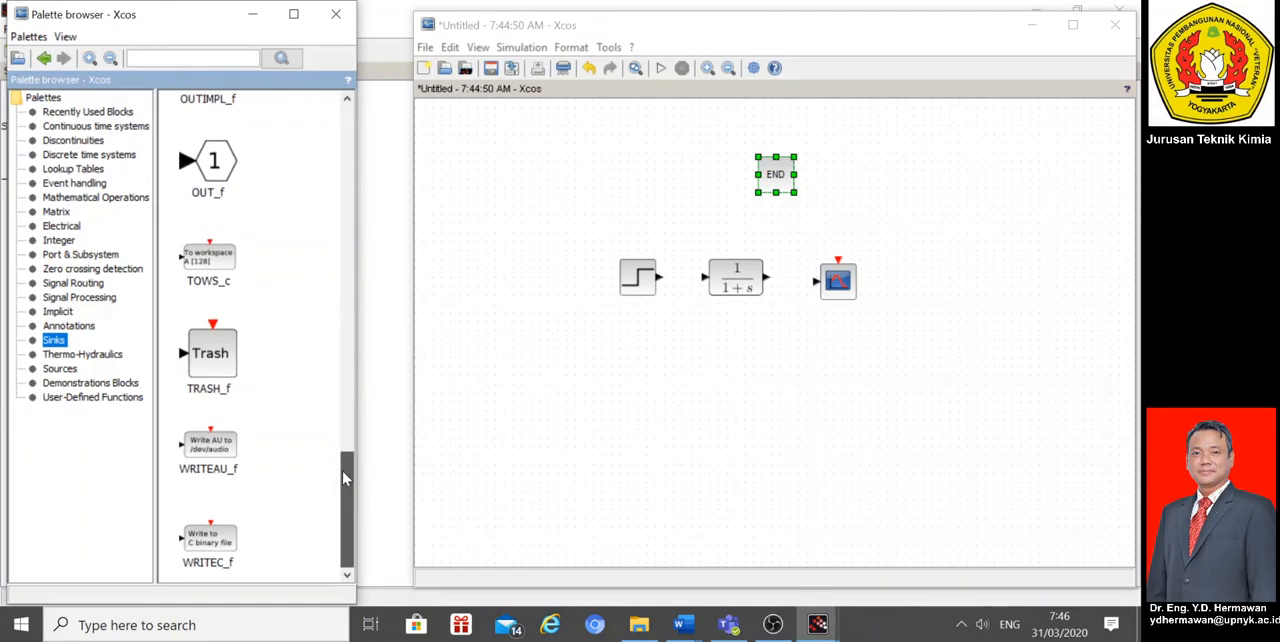
pyautogui.click(80, 328)
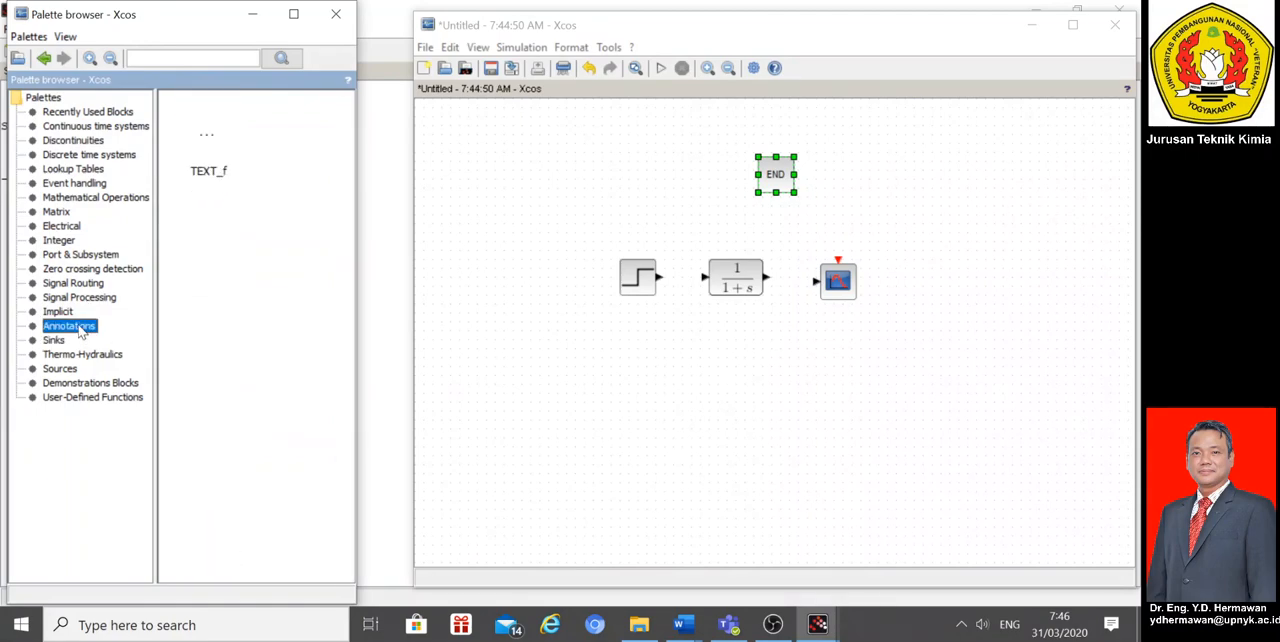
pyautogui.click(108, 113)
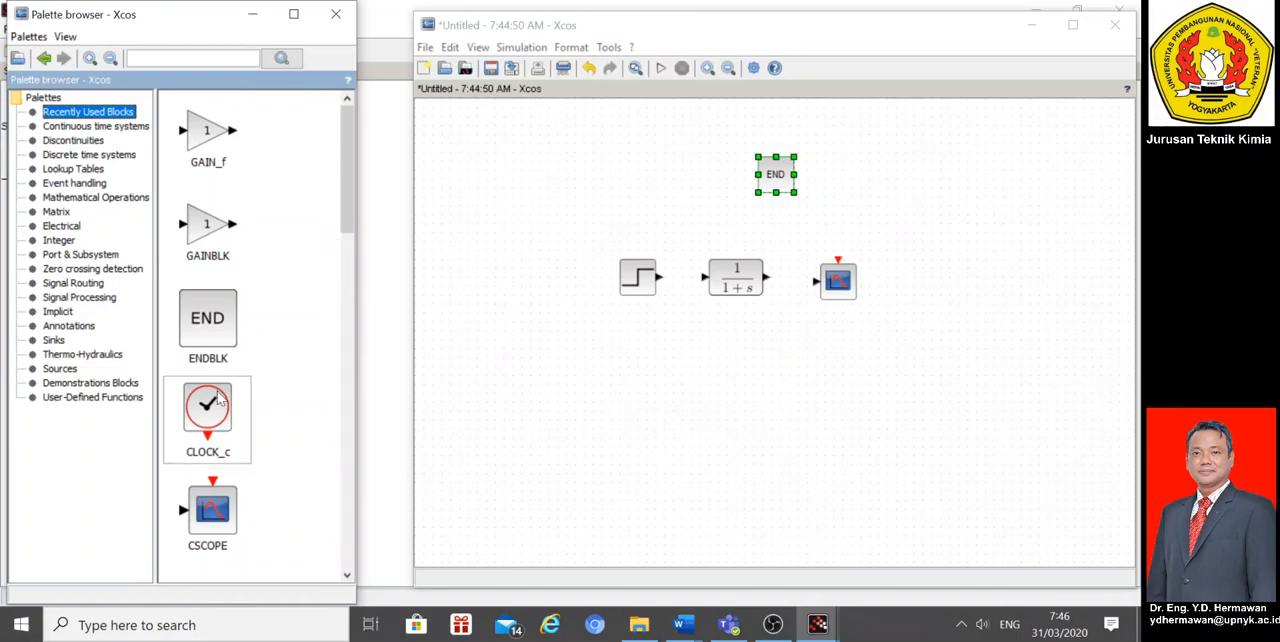
pyautogui.moveTo(207, 405); pyautogui.dragTo(766, 180)
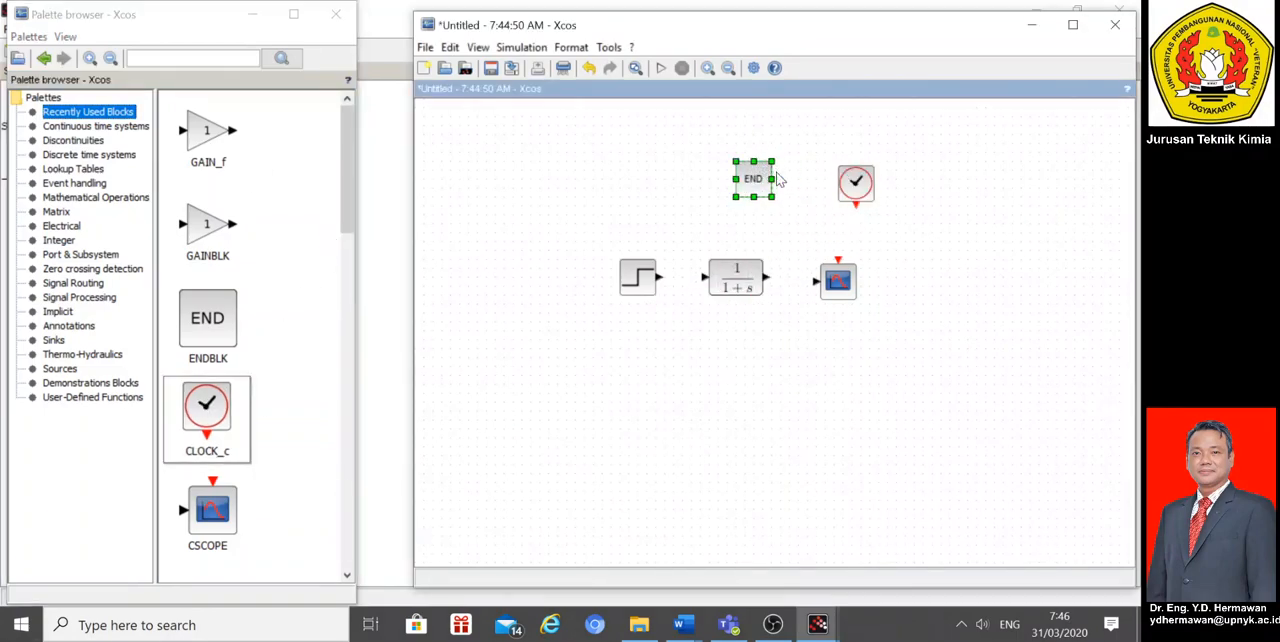
pyautogui.moveTo(852, 181)
pyautogui.mouseDown()
pyautogui.moveTo(829, 178)
pyautogui.moveTo(838, 196)
pyautogui.mouseUp()
pyautogui.click(874, 193)
pyautogui.click(846, 228)
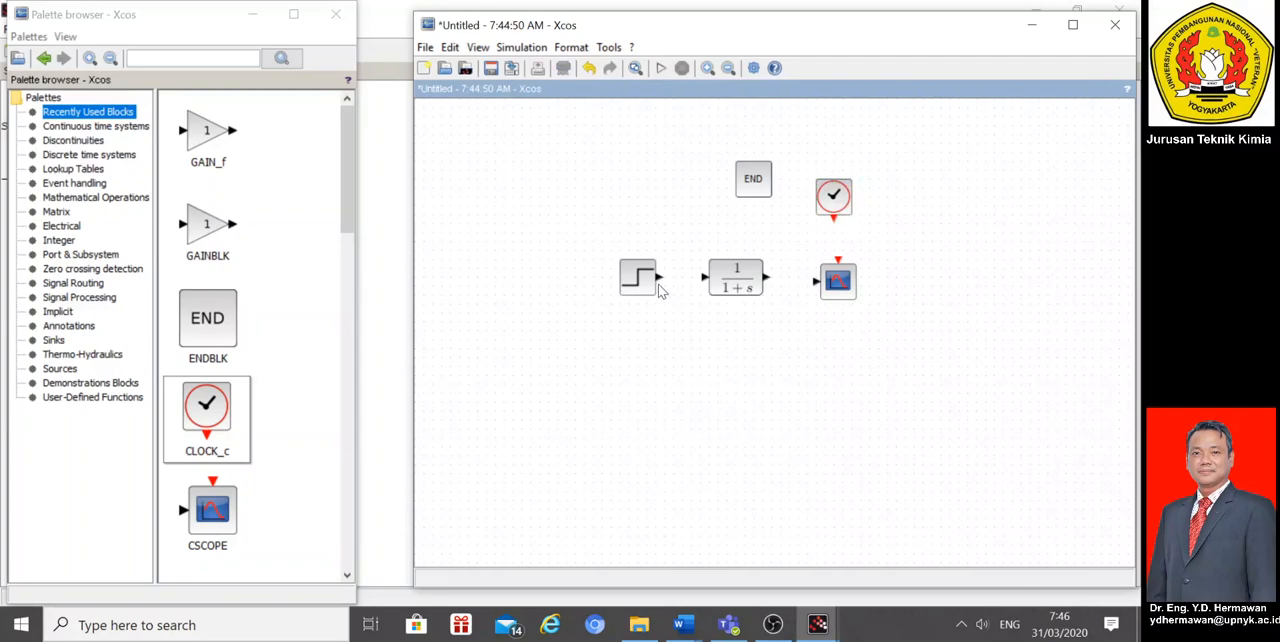
# Step: Connect the step source through the transfer function to the scope, and link the clock to the scope's event input
pyautogui.moveTo(659, 285); pyautogui.dragTo(816, 287)
pyautogui.click(836, 278)
pyautogui.click(853, 321)
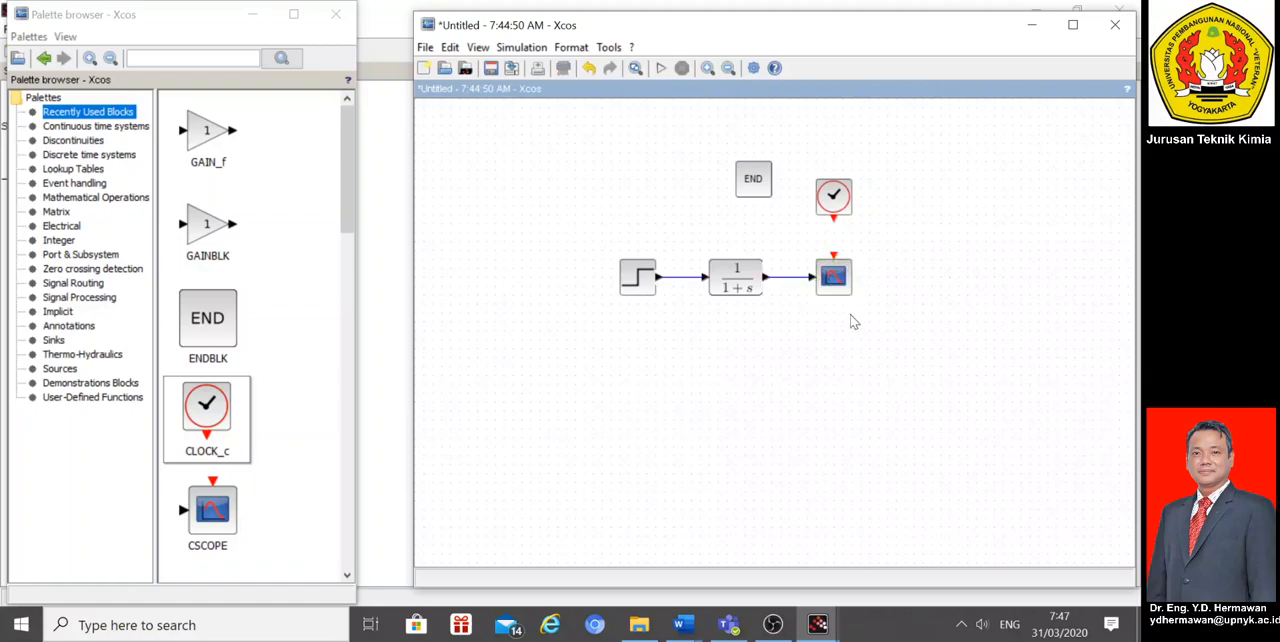
pyautogui.moveTo(835, 228); pyautogui.dragTo(834, 262)
# Step: Reposition the END block above the transfer function and set its final simulation time to 50
pyautogui.moveTo(753, 188); pyautogui.dragTo(735, 192)
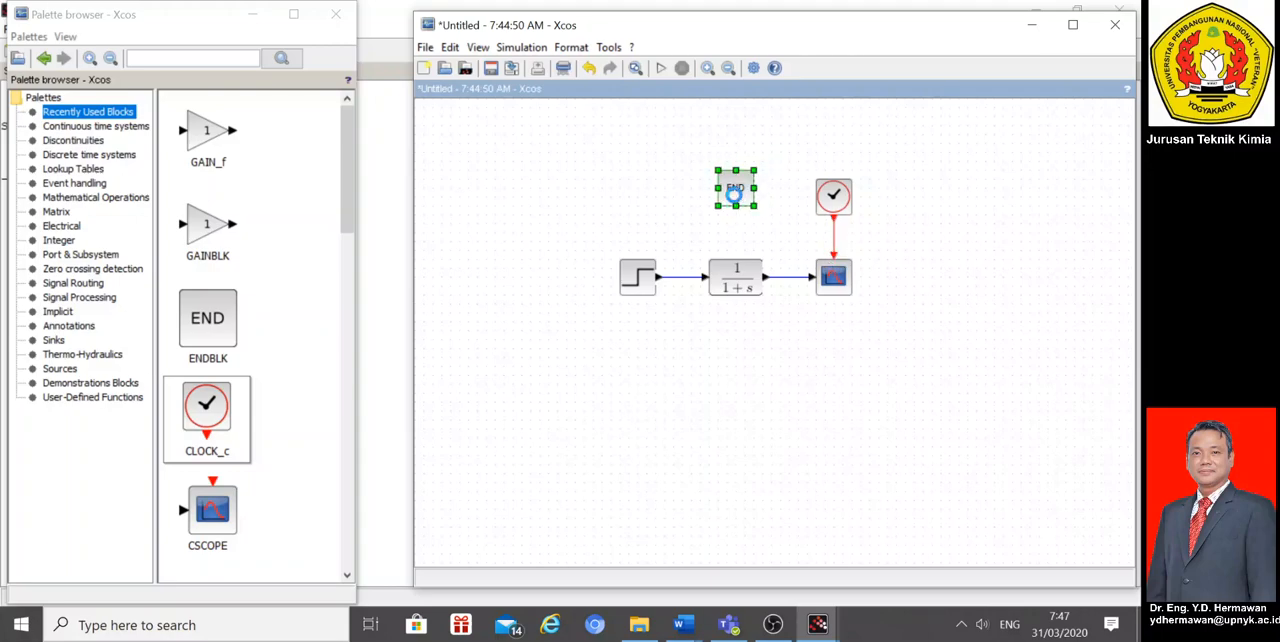
pyautogui.doubleClick(735, 192)
pyautogui.moveTo(648, 335); pyautogui.dragTo(553, 345)
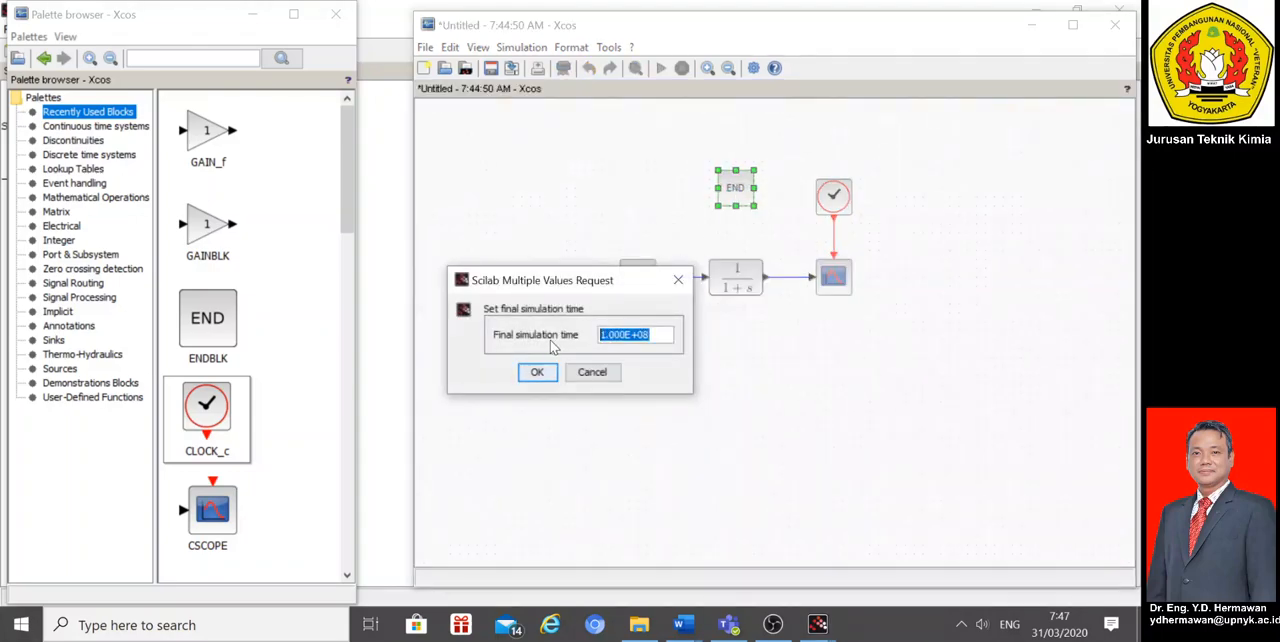
pyautogui.write('50')
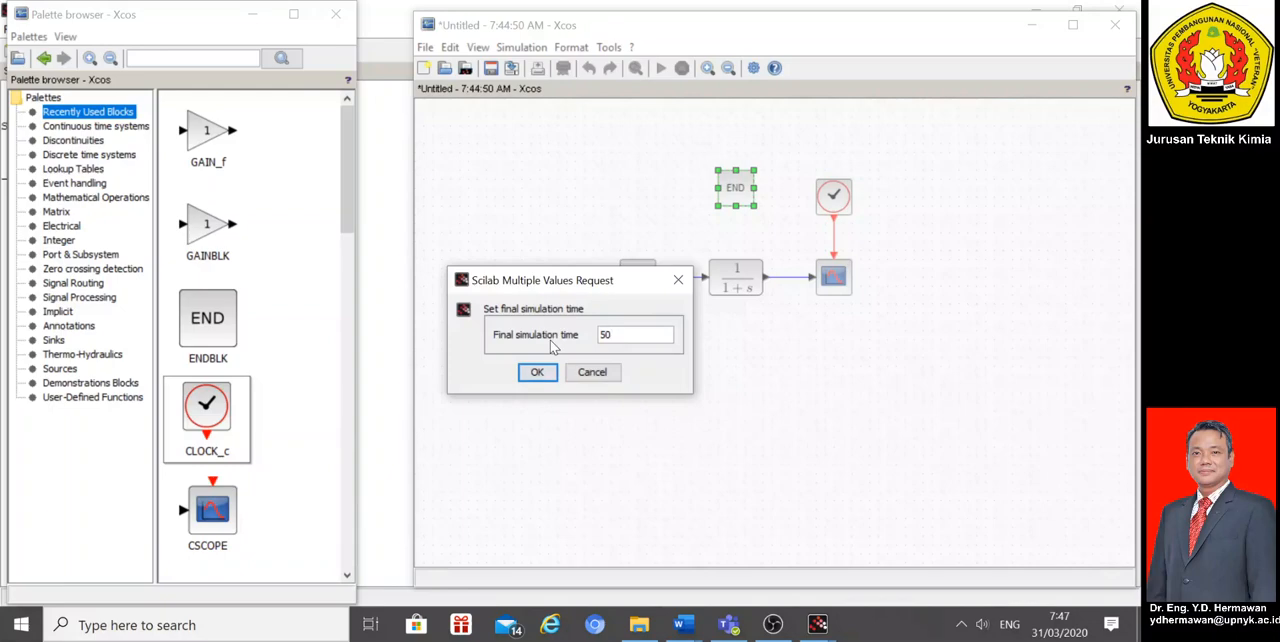
pyautogui.click(537, 372)
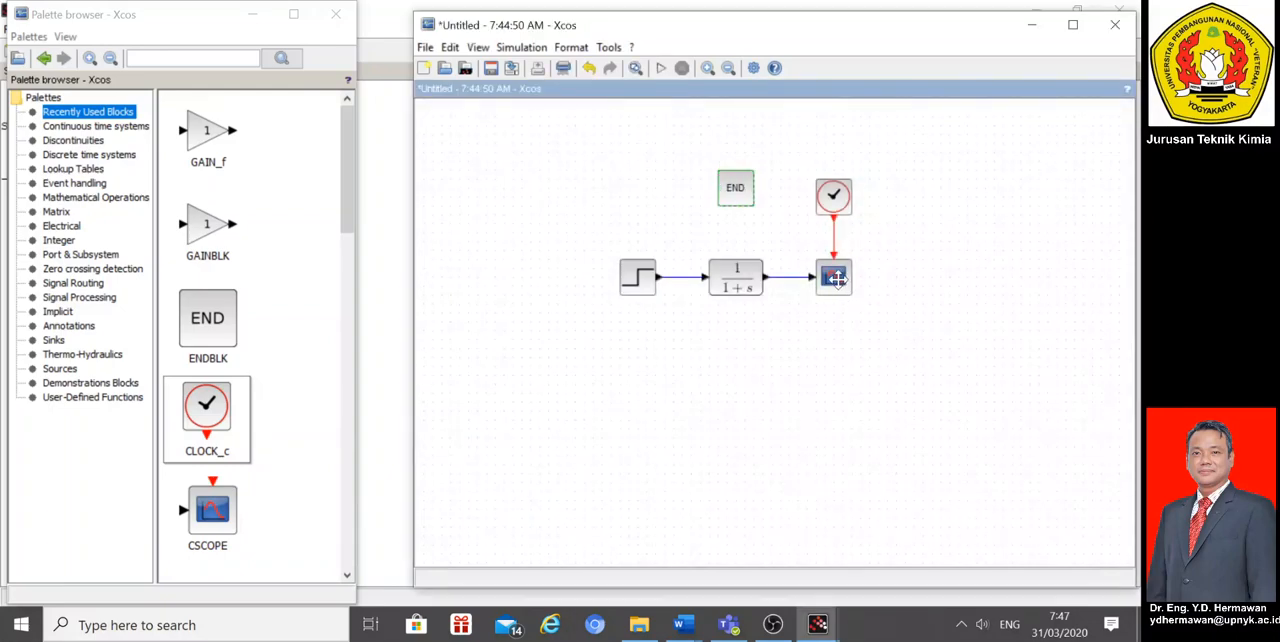
# Step: Configure the scope with Ymin -6, Ymax 6 and a refresh period of 50
pyautogui.moveTo(836, 279)
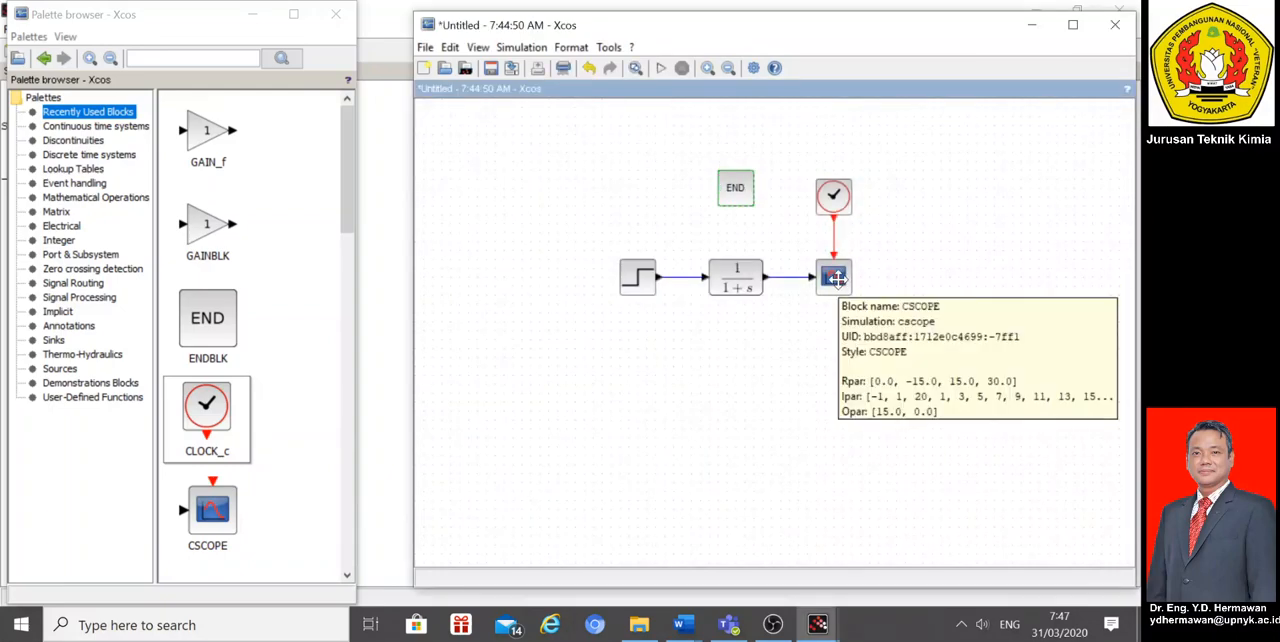
pyautogui.doubleClick(836, 279)
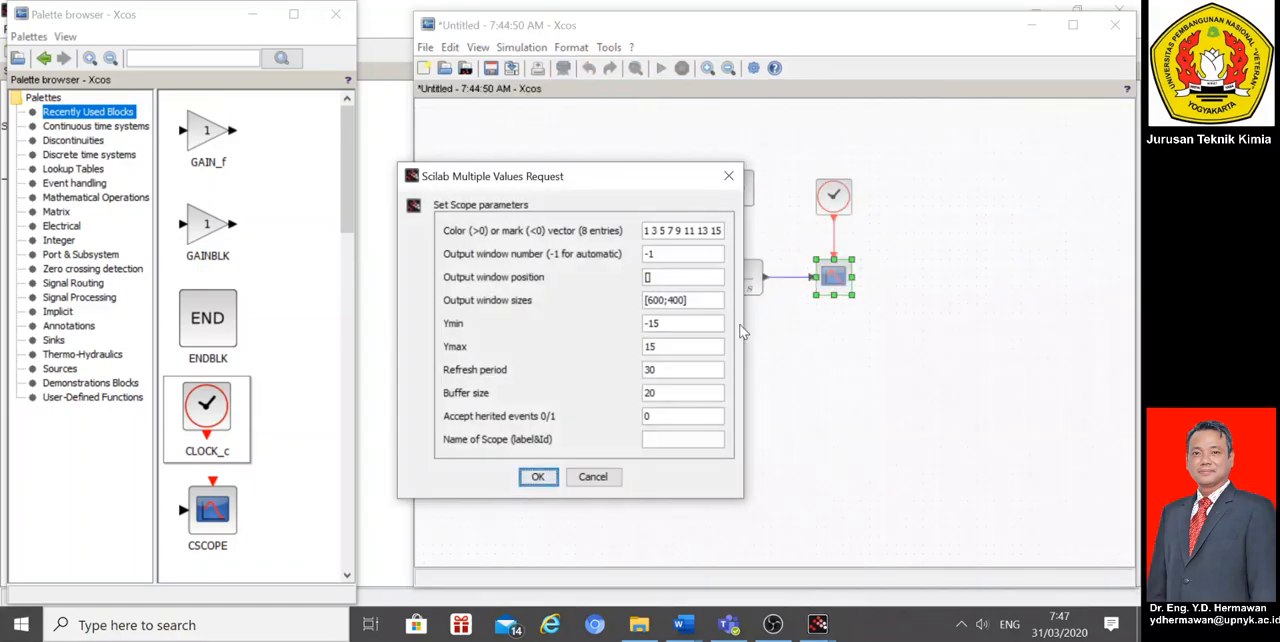
pyautogui.click(662, 324)
pyautogui.press('BackSpace')
pyautogui.press('BackSpace')
pyautogui.press('Tab')
pyautogui.write('6')
pyautogui.press('Tab')
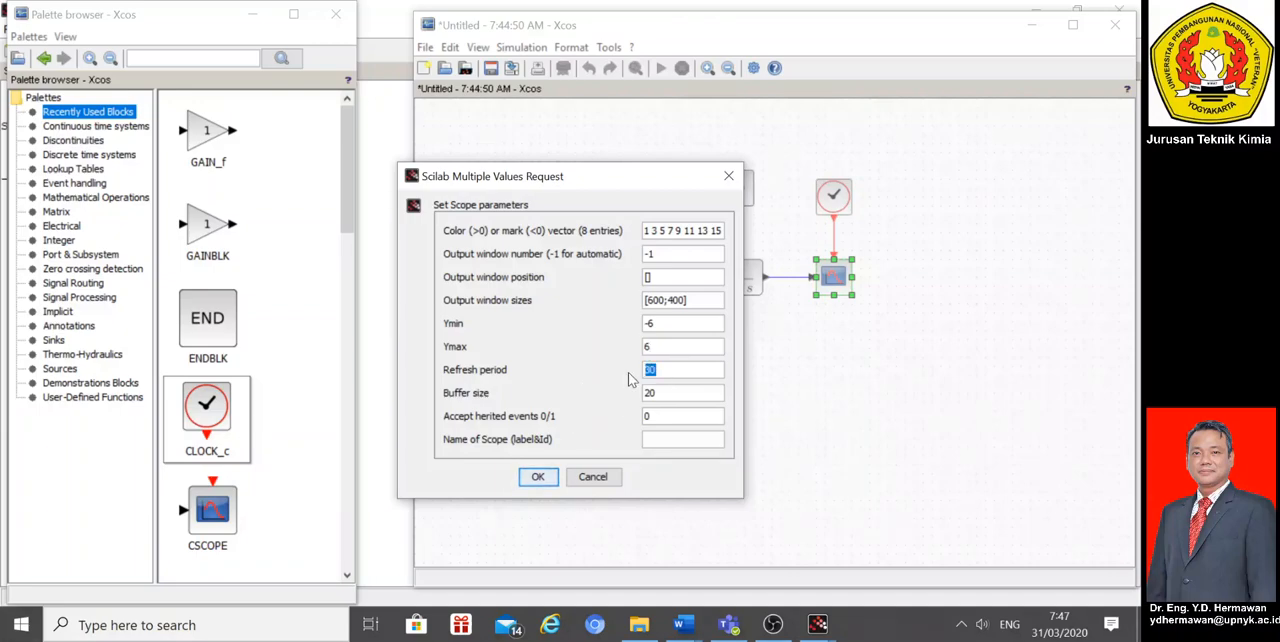
pyautogui.write('50')
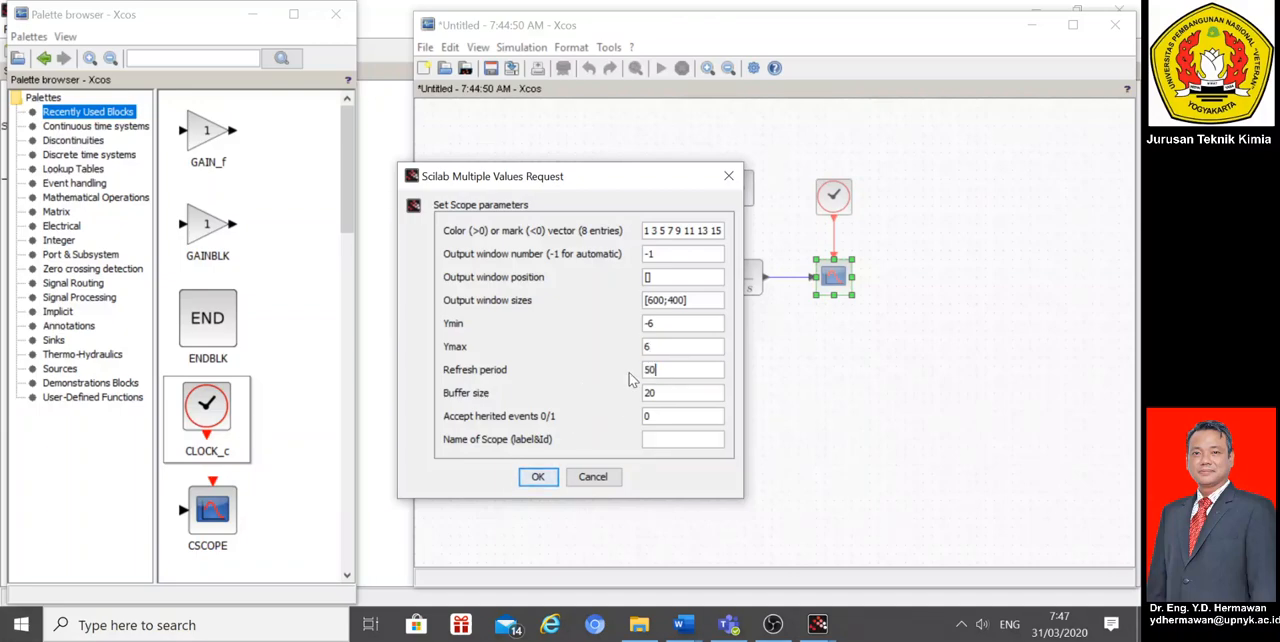
pyautogui.click(537, 477)
# Step: Check the END block's parameters and set the step source to step time 10 and final value 5
pyautogui.doubleClick(733, 199)
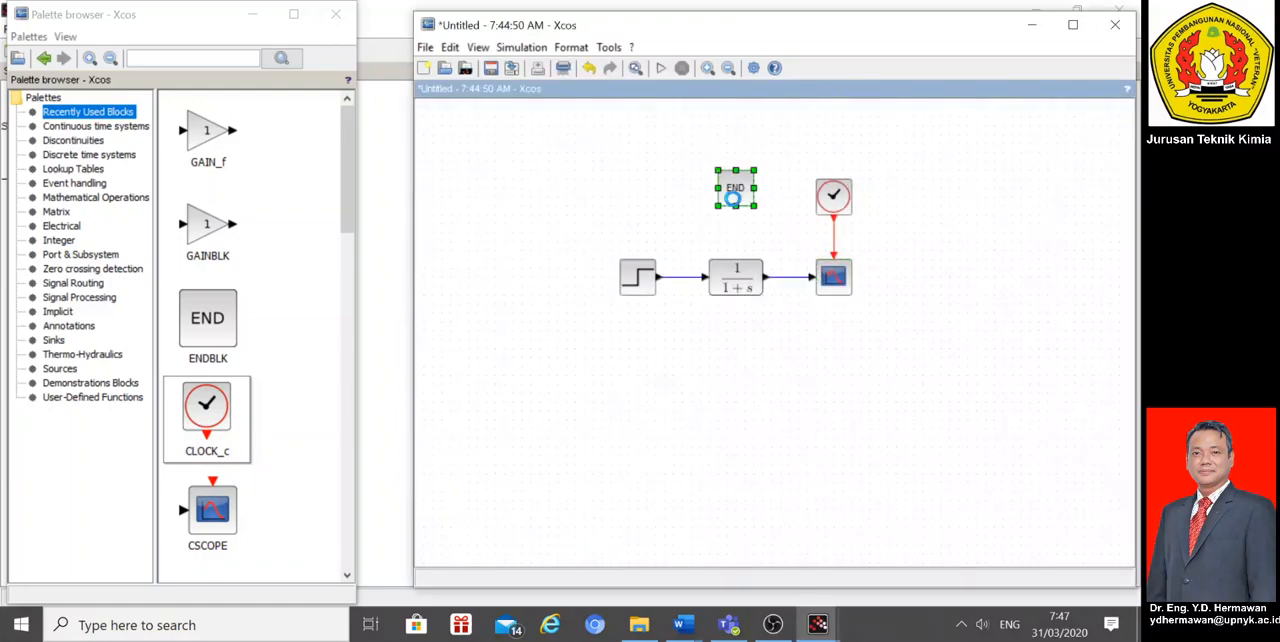
pyautogui.click(538, 372)
pyautogui.doubleClick(632, 280)
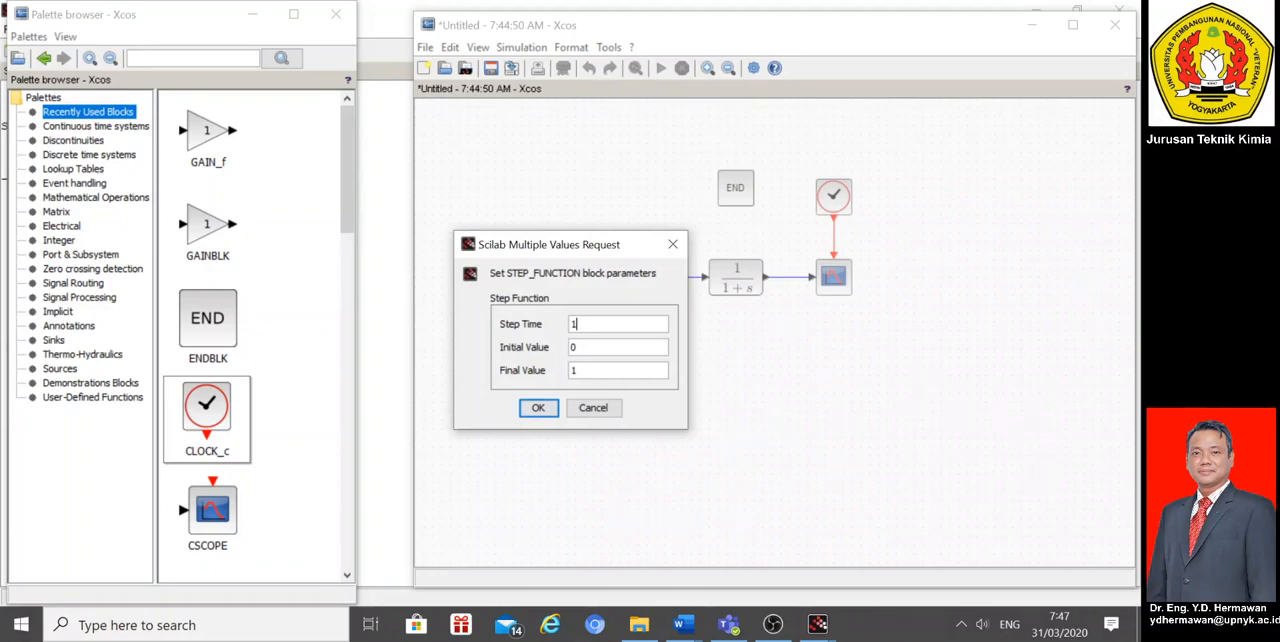
pyautogui.write('0')
pyautogui.click(578, 371)
pyautogui.write('5')
pyautogui.click(536, 407)
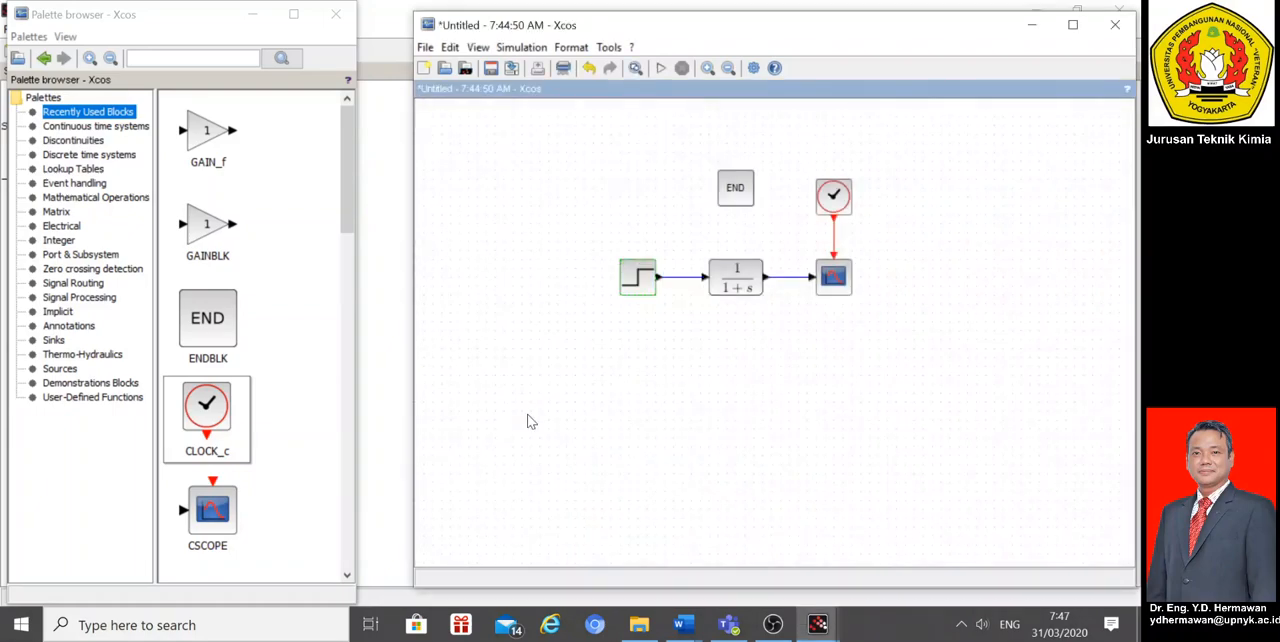
# Step: Run the simulation, examine the step response in the enlarged graphic window, and close the plot
pyautogui.click(662, 72)
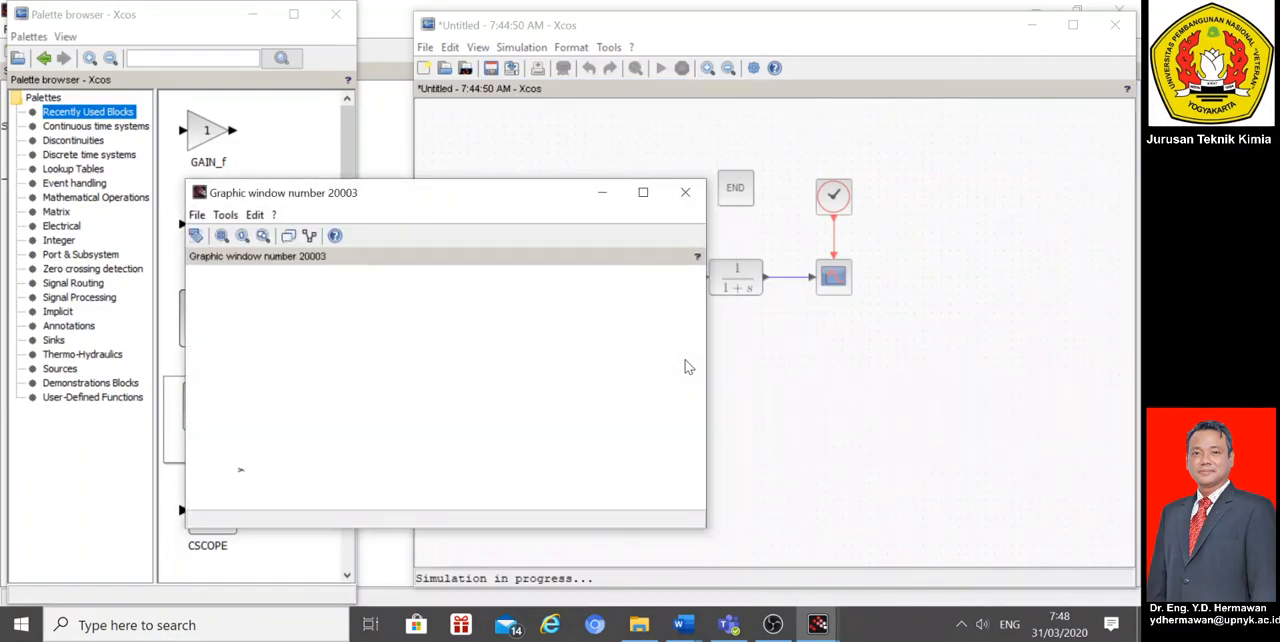
pyautogui.click(644, 193)
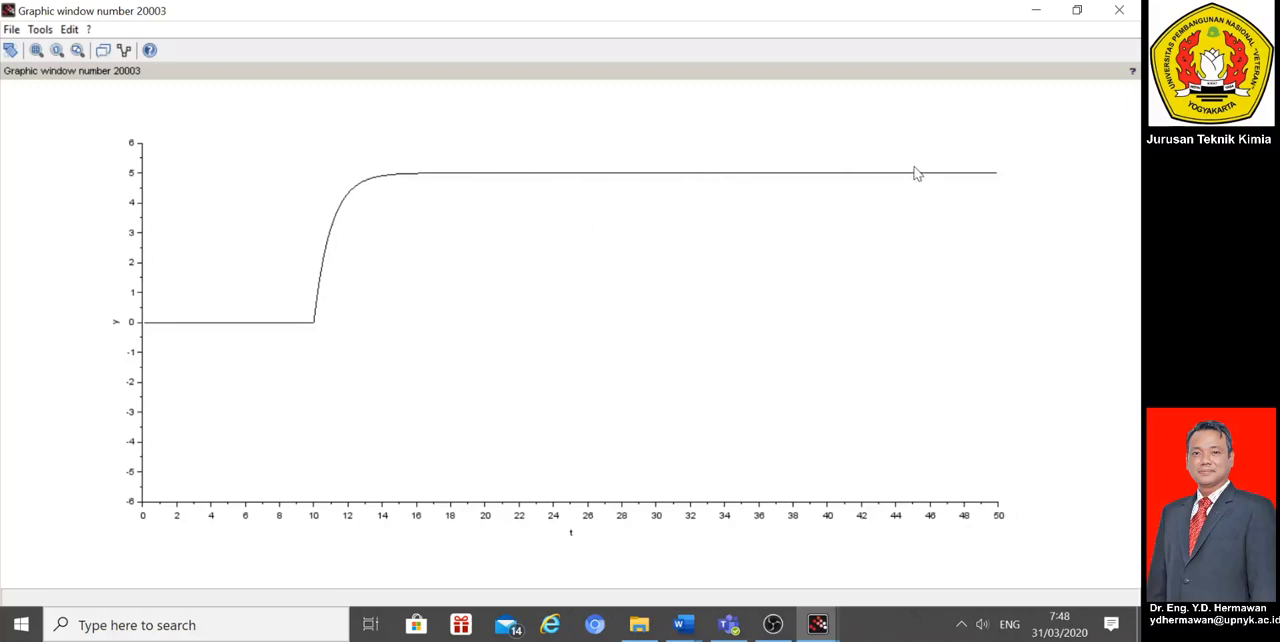
pyautogui.click(1120, 12)
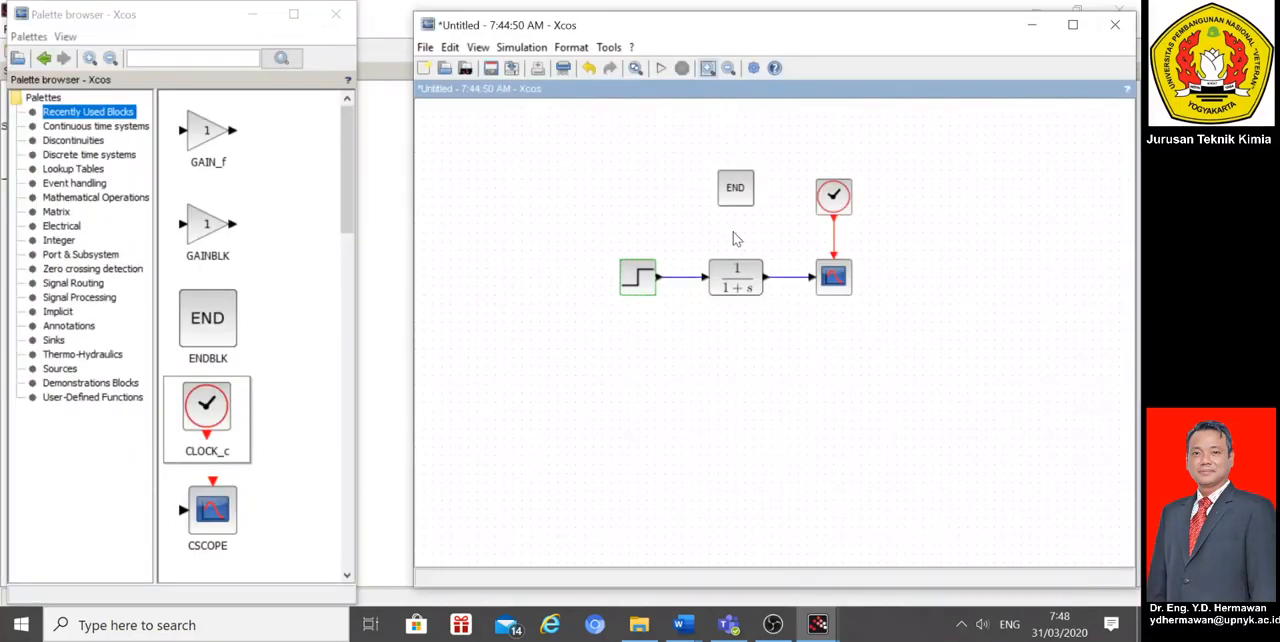
# Step: Set the step source's final value to -5 and simulate the response, closing the plot after viewing it
pyautogui.doubleClick(645, 278)
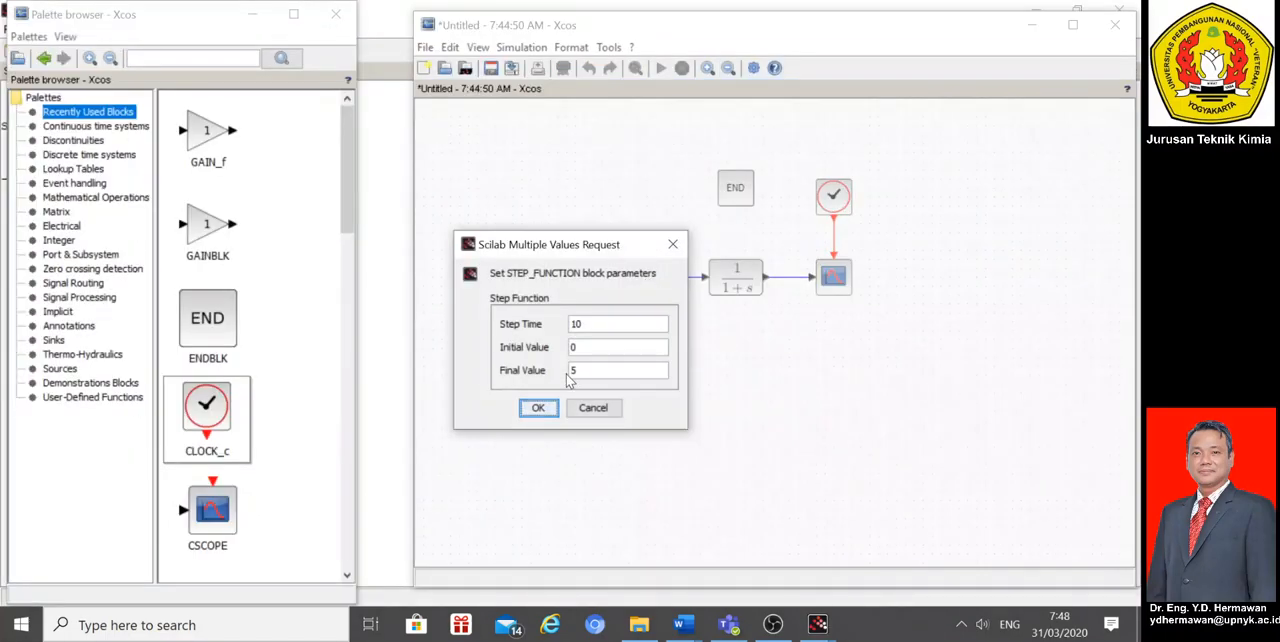
pyautogui.doubleClick(574, 370)
pyautogui.write('-5')
pyautogui.click(538, 408)
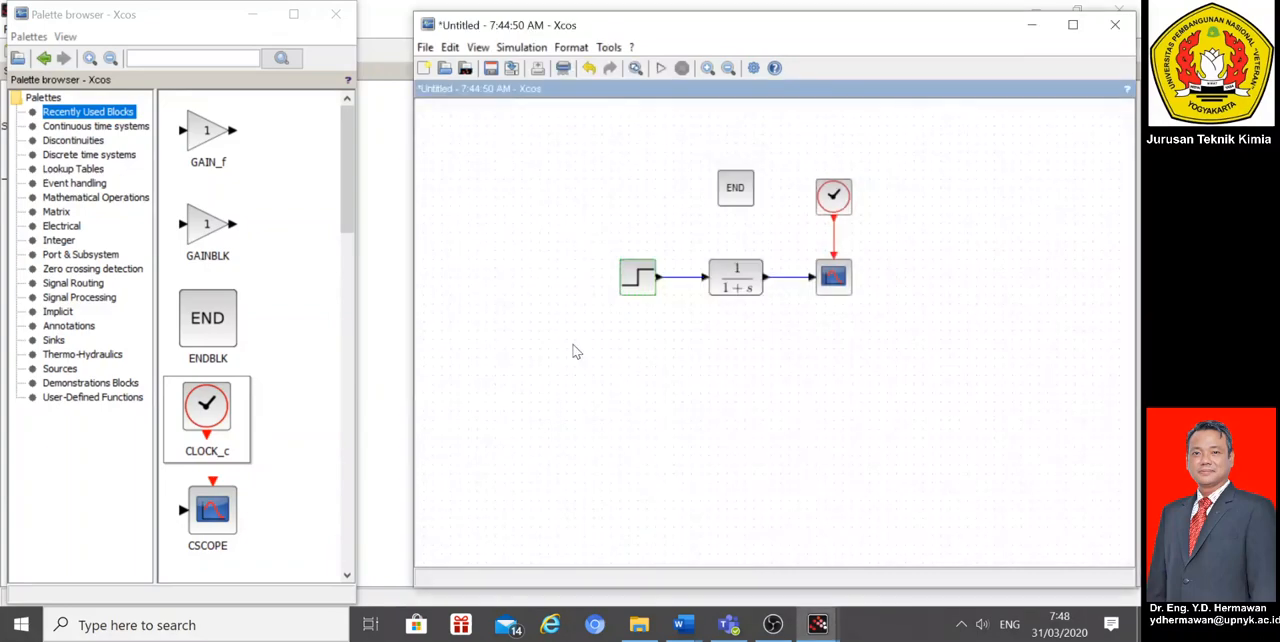
pyautogui.click(661, 70)
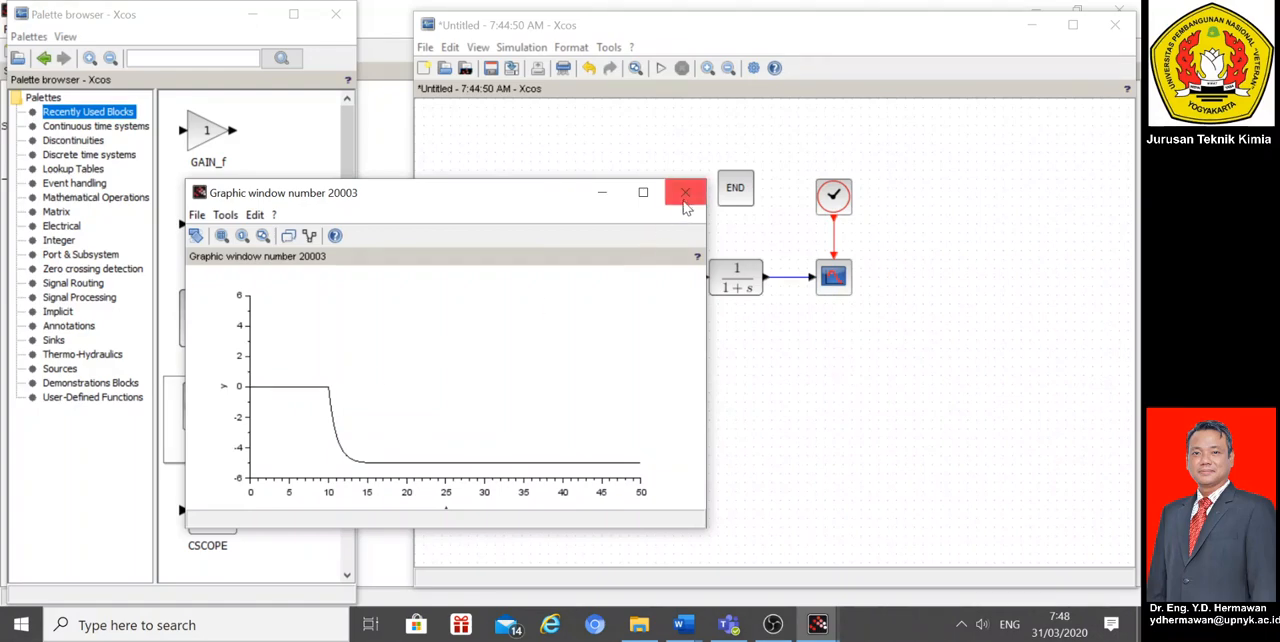
pyautogui.click(685, 192)
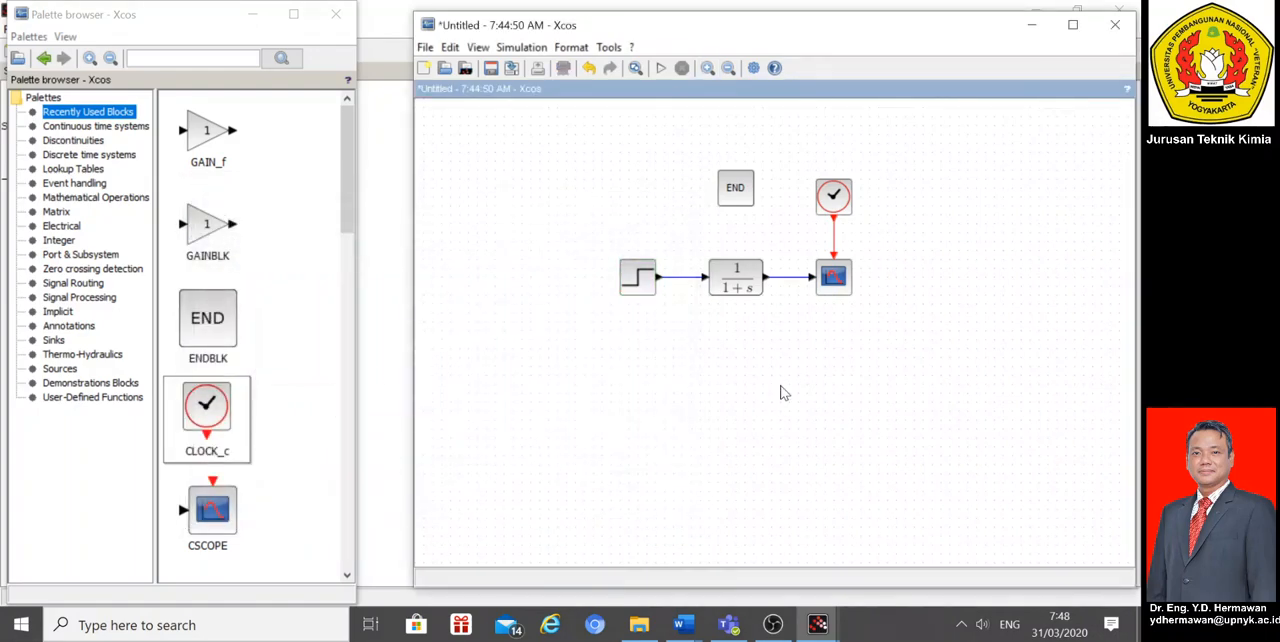
# Step: Set the transfer function's denominator to 2*s^2+s+1
pyautogui.doubleClick(742, 290)
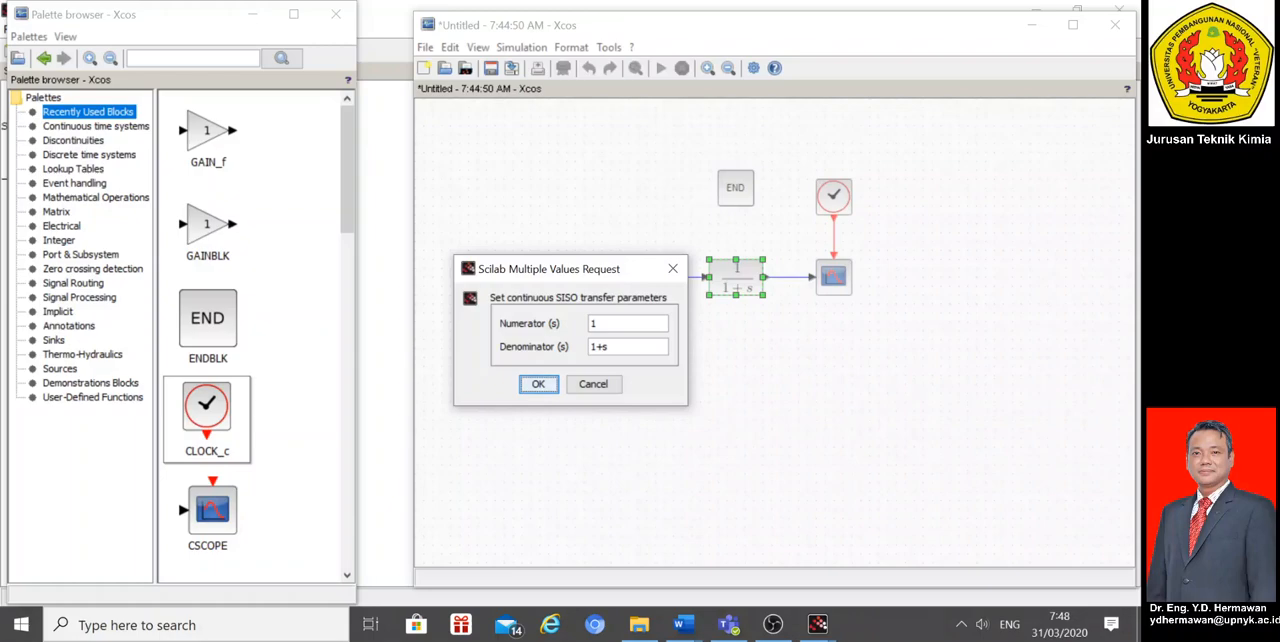
pyautogui.click(597, 324)
pyautogui.moveTo(608, 346); pyautogui.dragTo(578, 345)
pyautogui.write('2*s+s')
pyautogui.press('Left')
pyautogui.press('Left')
pyautogui.write('^2')
pyautogui.press('Right')
pyautogui.press('Right')
pyautogui.write('+1')
pyautogui.click(537, 383)
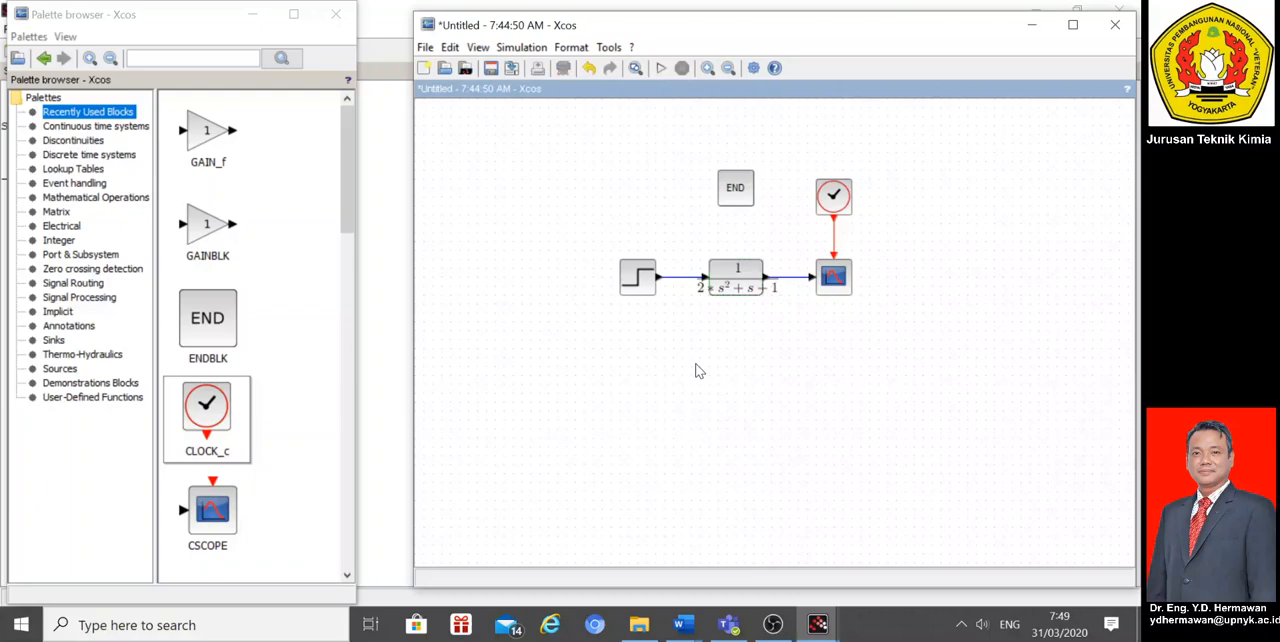
# Step: Widen the transfer function block to fit its expression and shift the step source away from it
pyautogui.click(735, 278)
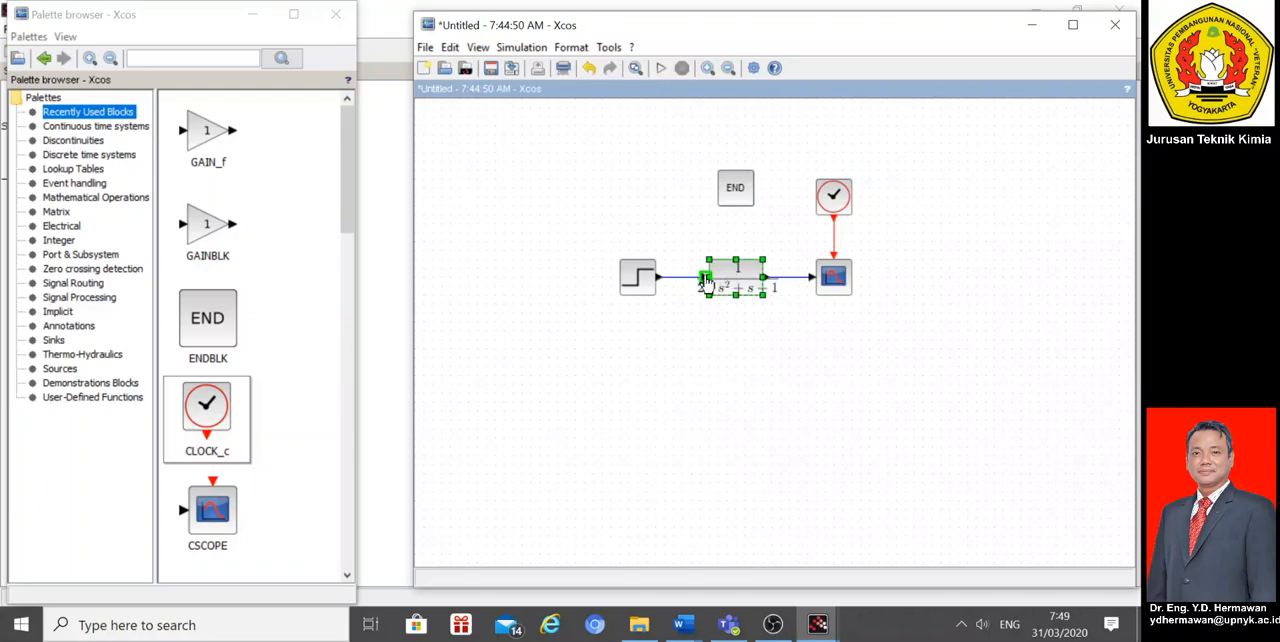
pyautogui.moveTo(707, 260); pyautogui.dragTo(680, 258)
pyautogui.moveTo(764, 257); pyautogui.dragTo(776, 257)
pyautogui.click(828, 381)
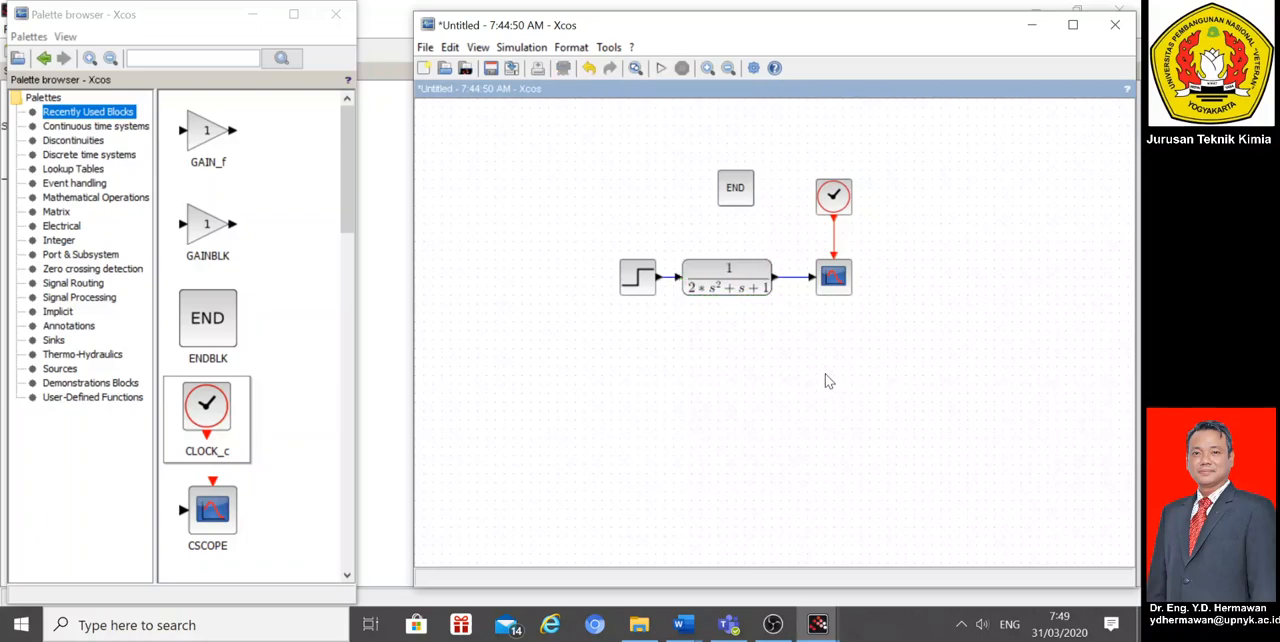
pyautogui.click(639, 287)
pyautogui.press('Left')
pyautogui.press('Left')
pyautogui.press('Left')
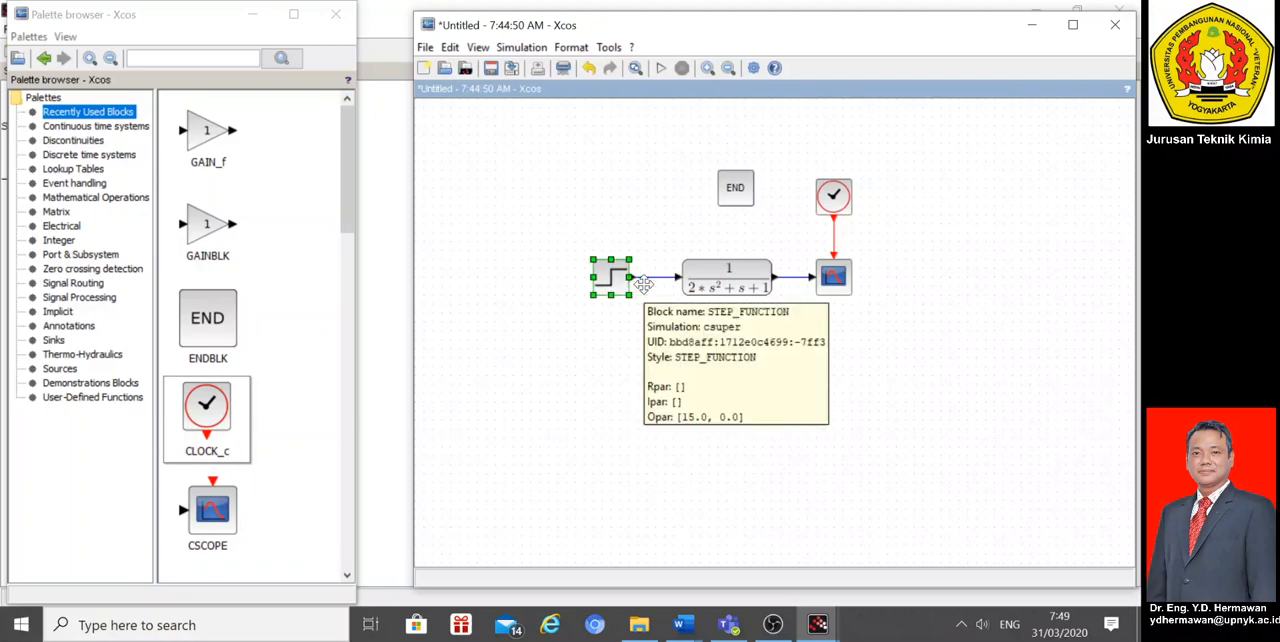
pyautogui.click(712, 216)
# Step: Set the scope's Ymin to -10 and Ymax to 10, and simulate the second-order response
pyautogui.doubleClick(832, 281)
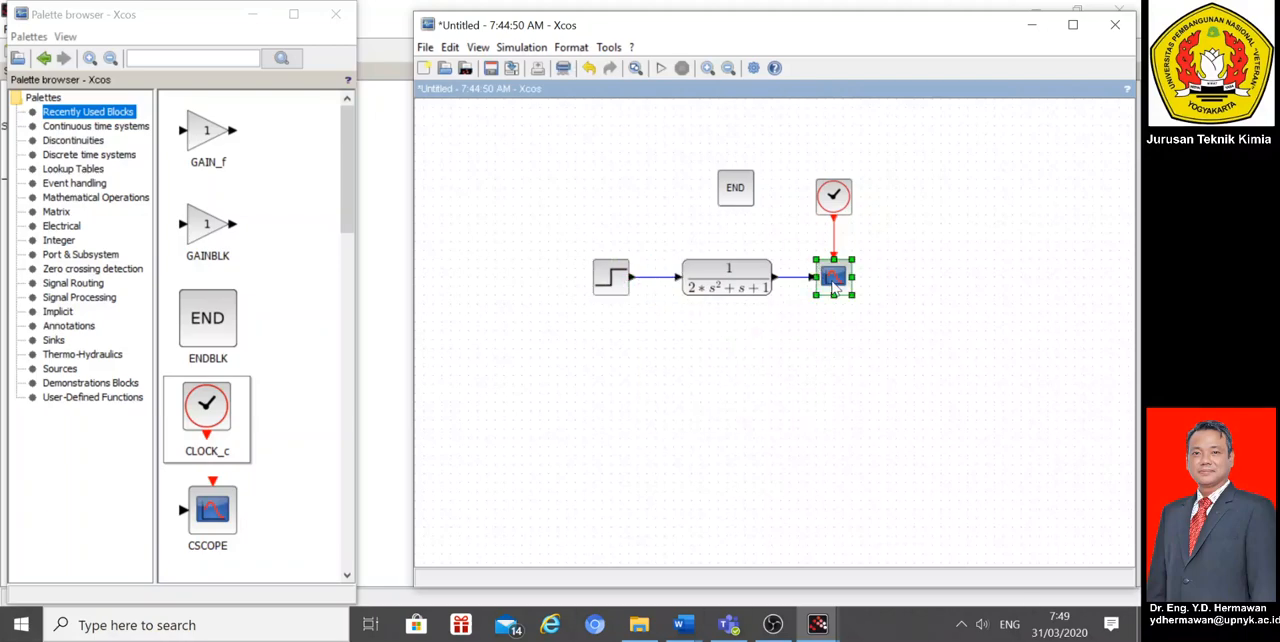
pyautogui.click(704, 323)
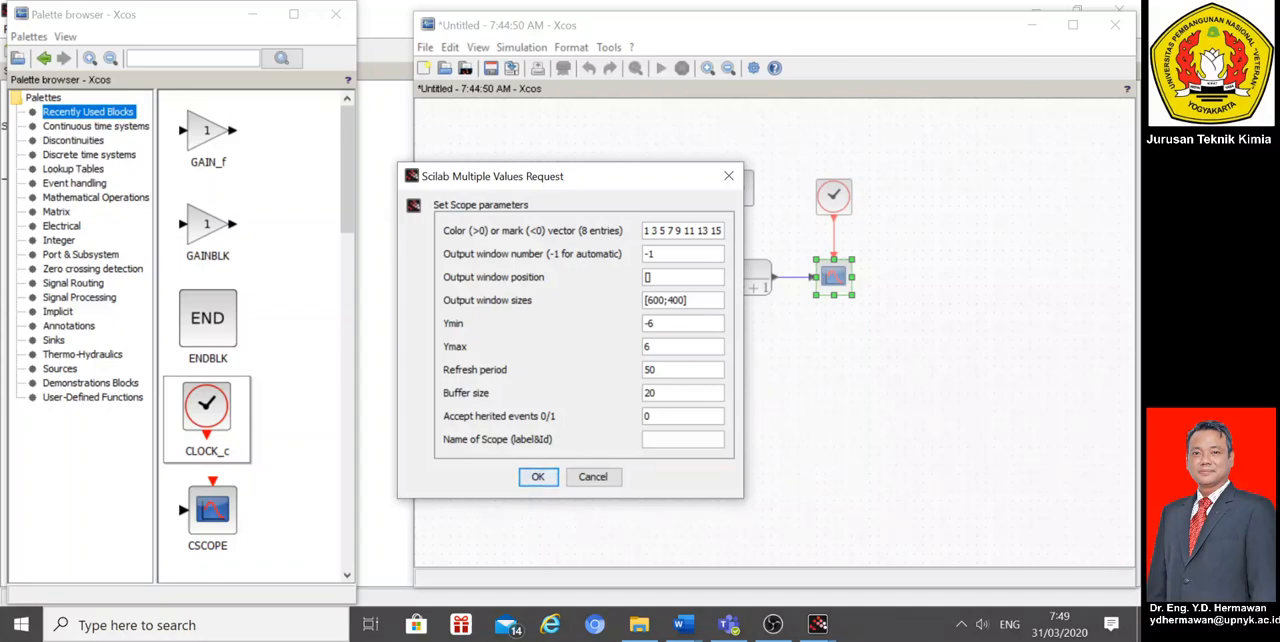
pyautogui.press('BackSpace')
pyautogui.write('10')
pyautogui.click(653, 347)
pyautogui.press('BackSpace')
pyautogui.write('10')
pyautogui.click(537, 478)
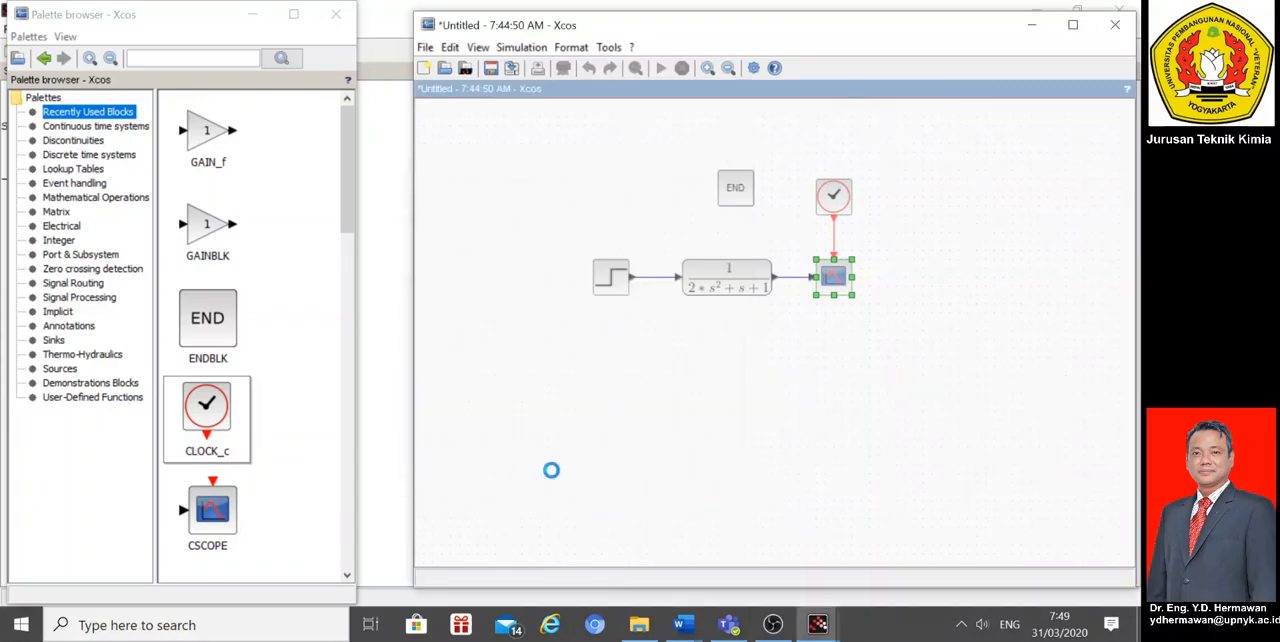
pyautogui.click(661, 70)
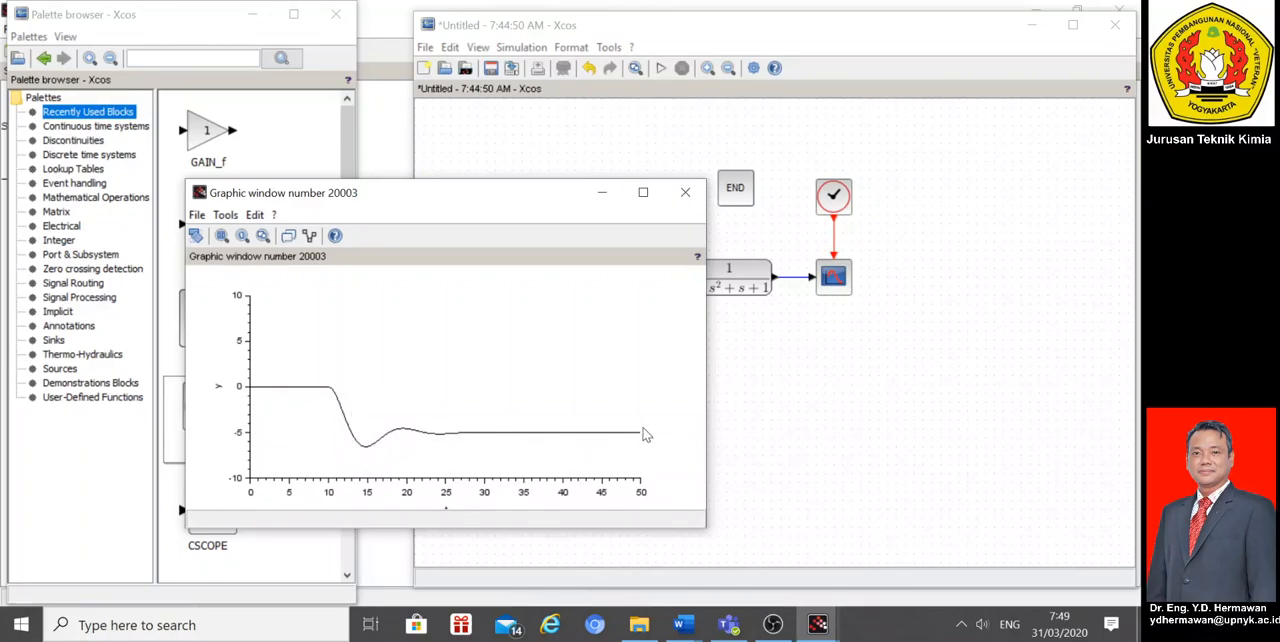
pyautogui.click(685, 192)
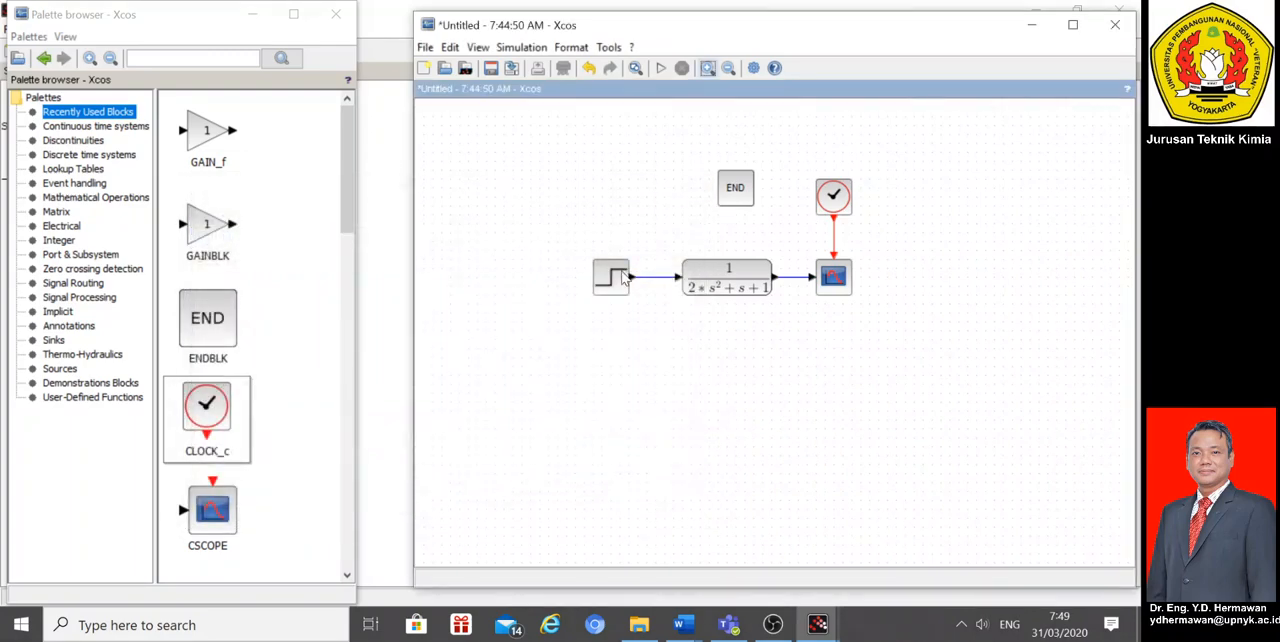
# Step: Set the step source's final value to 5 and rerun the second-order simulation, closing its plot
pyautogui.doubleClick(622, 278)
pyautogui.moveTo(586, 370); pyautogui.dragTo(565, 372)
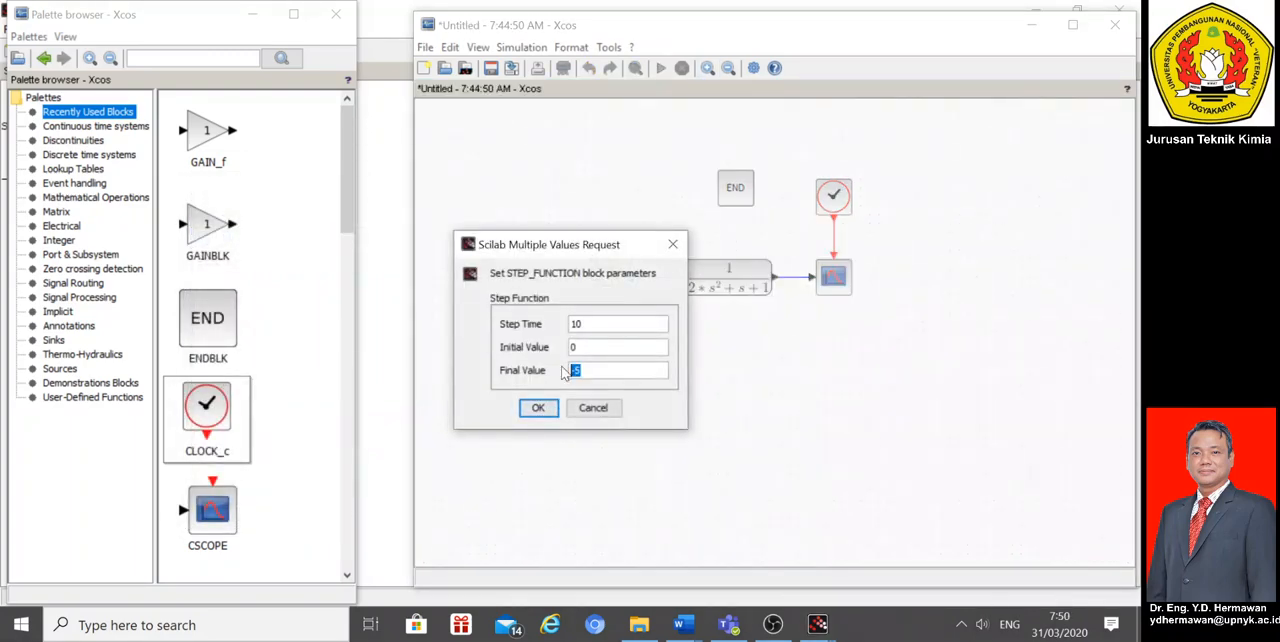
pyautogui.click(538, 408)
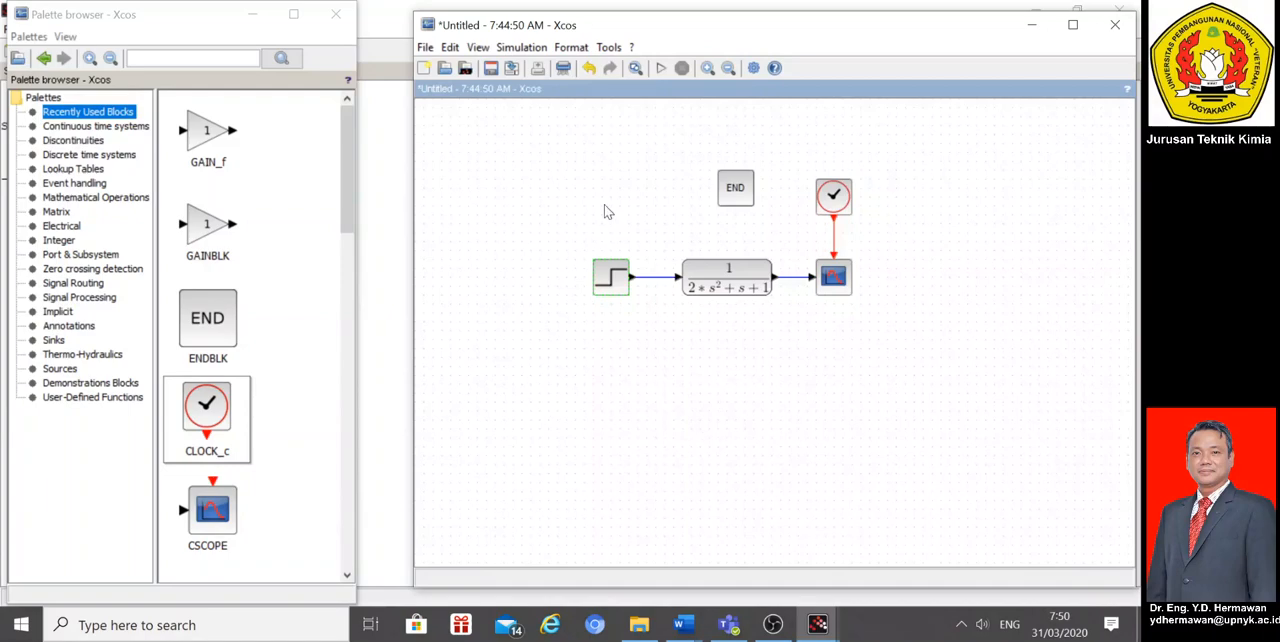
pyautogui.click(660, 68)
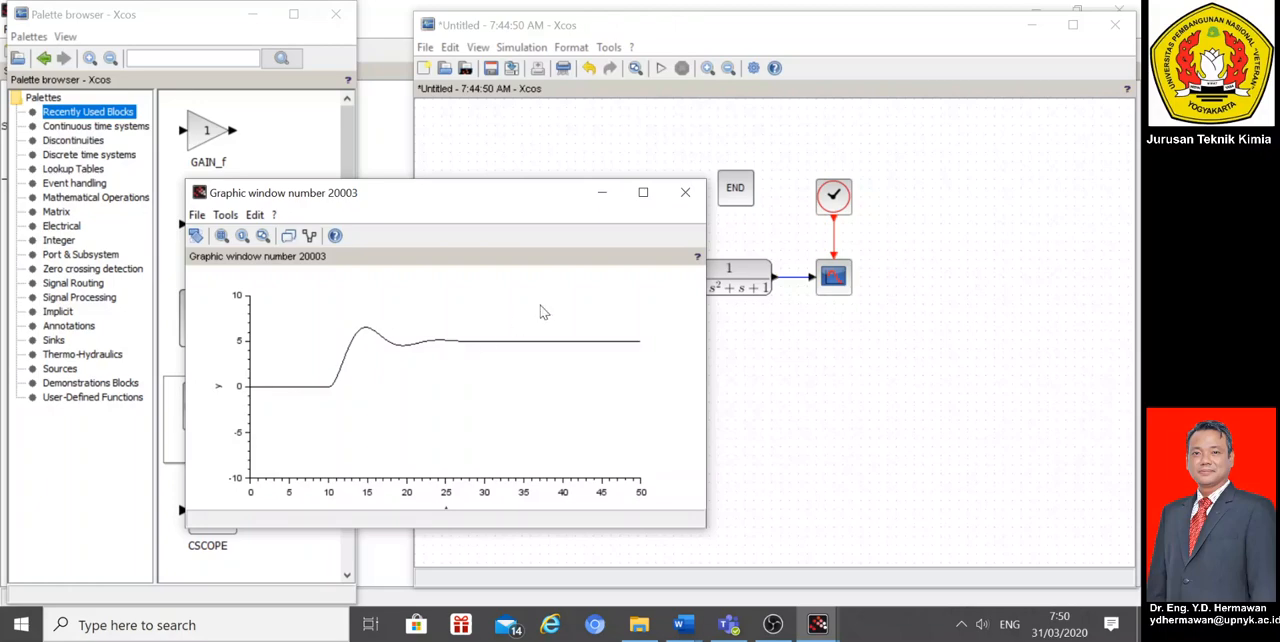
pyautogui.click(686, 193)
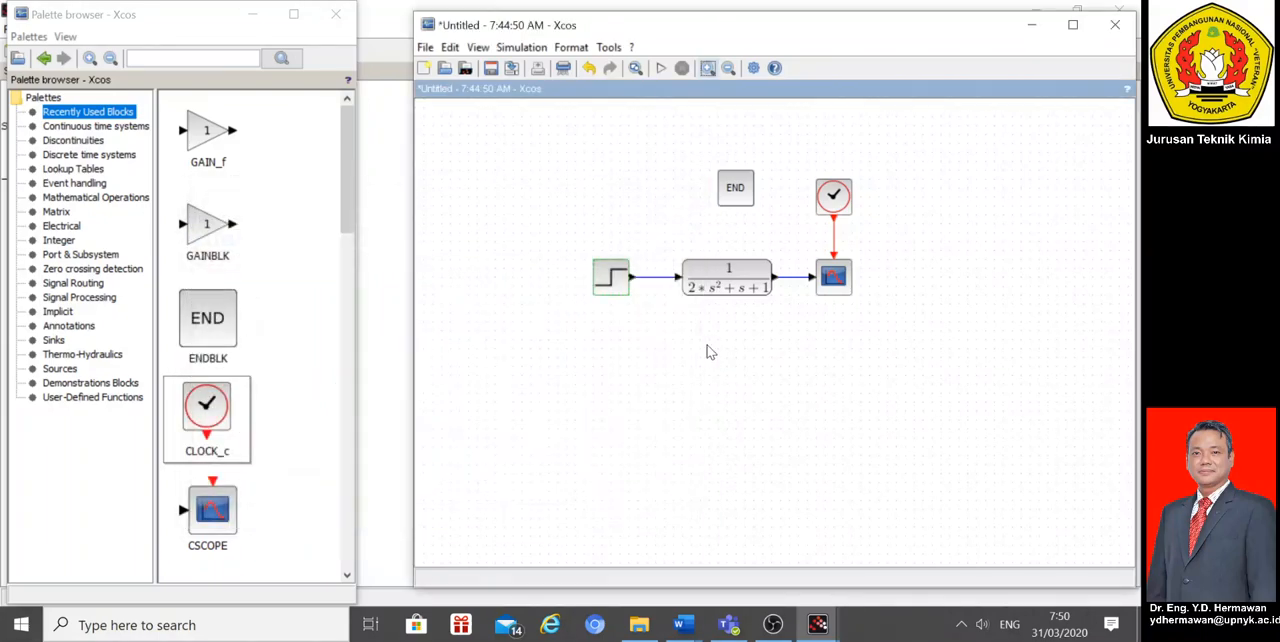
# Step: Change the transfer function's denominator to s+1
pyautogui.click(735, 290)
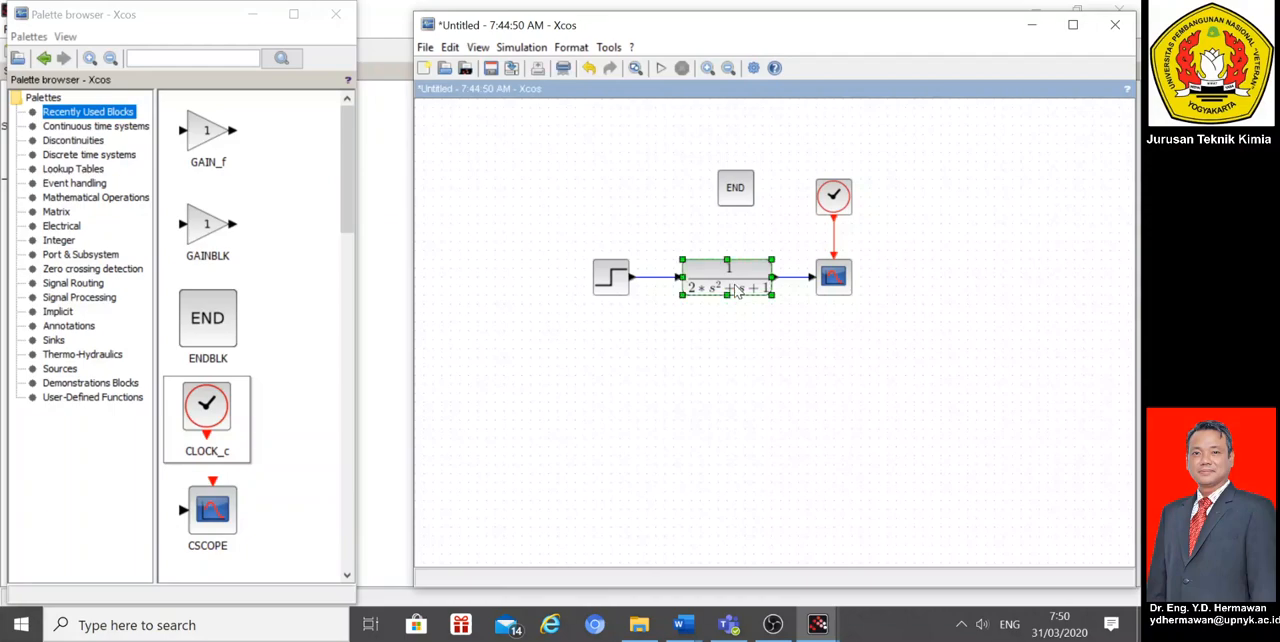
pyautogui.doubleClick(735, 290)
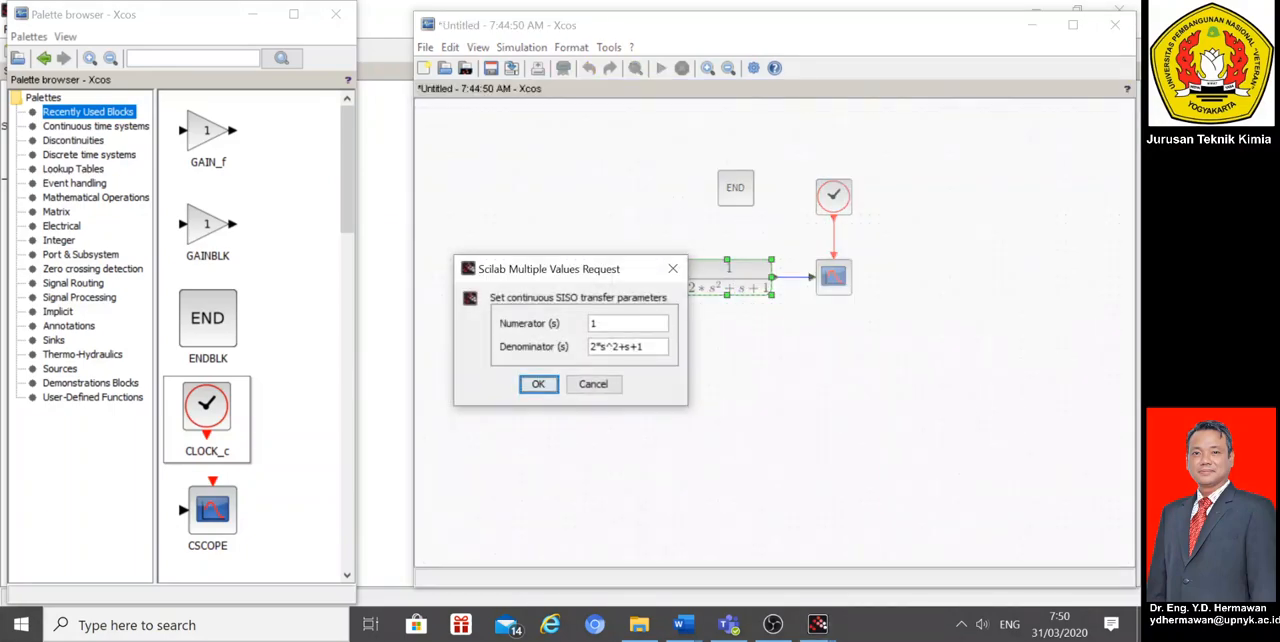
pyautogui.moveTo(646, 347); pyautogui.dragTo(553, 349)
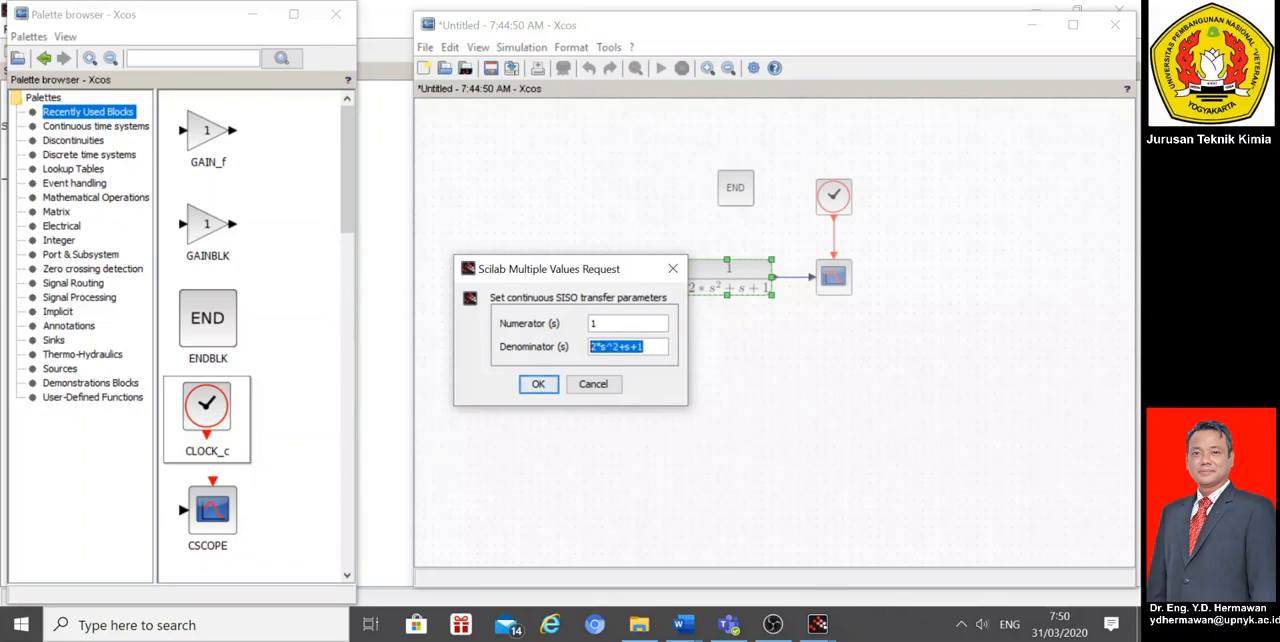
pyautogui.write('s + 1')
pyautogui.click(524, 387)
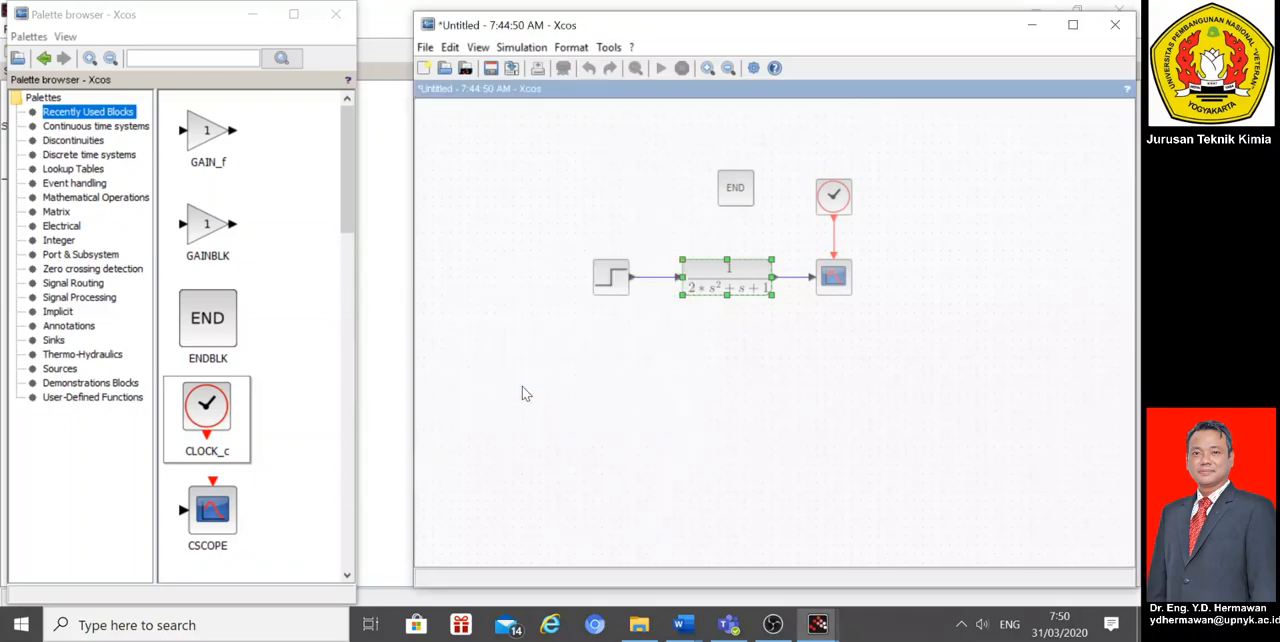
# Step: Narrow the transfer function block on both sides to fit its shorter expression
pyautogui.moveTo(772, 276); pyautogui.dragTo(746, 276)
pyautogui.click(758, 368)
pyautogui.click(707, 287)
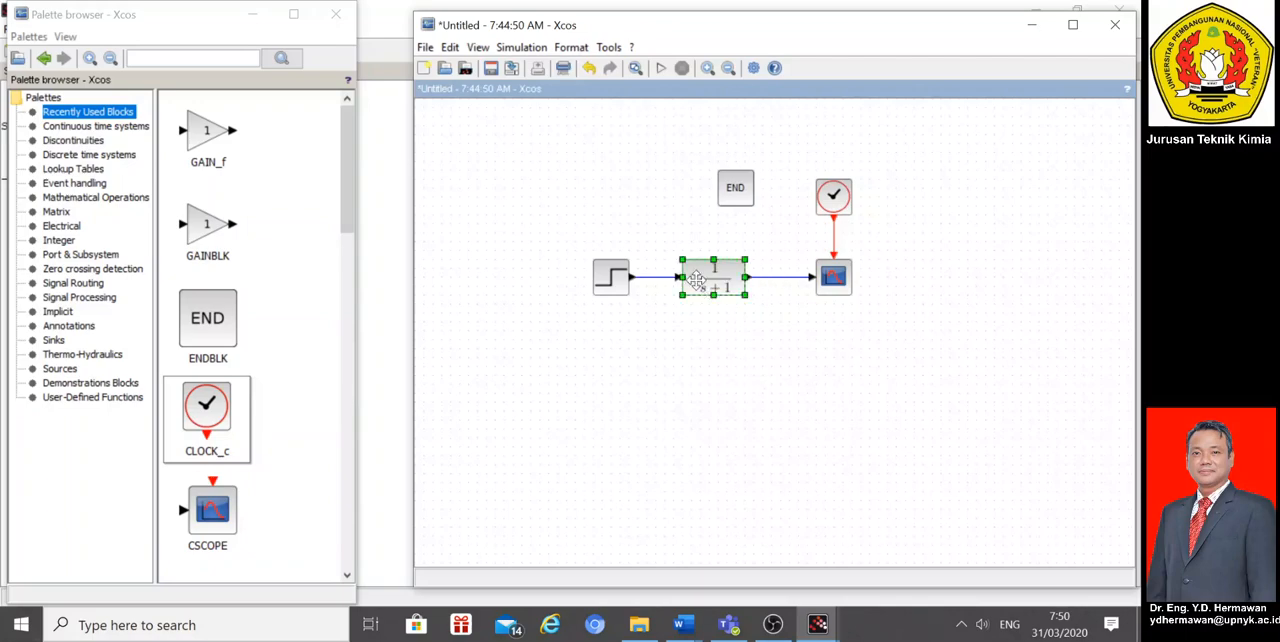
pyautogui.moveTo(679, 258); pyautogui.dragTo(691, 260)
pyautogui.click(751, 366)
# Step: Duplicate the transfer function block and align the copy directly below the original
pyautogui.click(724, 284)
pyautogui.click(727, 370)
pyautogui.hotkey('ctrl', 'v')
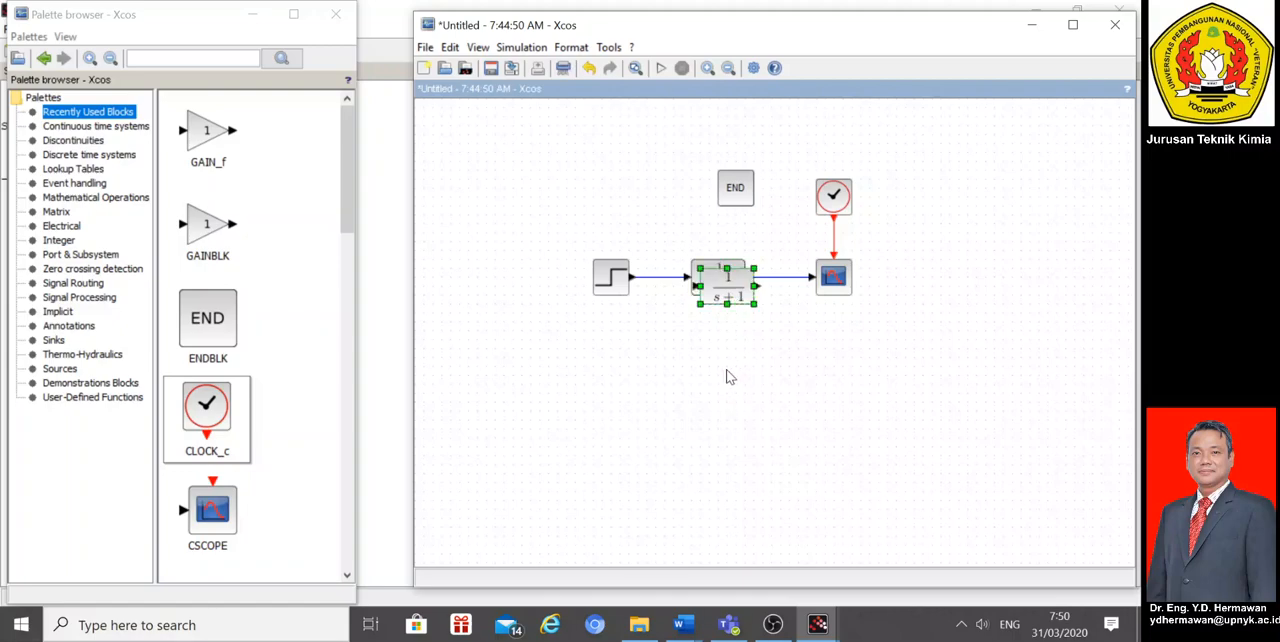
pyautogui.moveTo(730, 287); pyautogui.dragTo(732, 367)
pyautogui.click(775, 343)
pyautogui.press('Left')
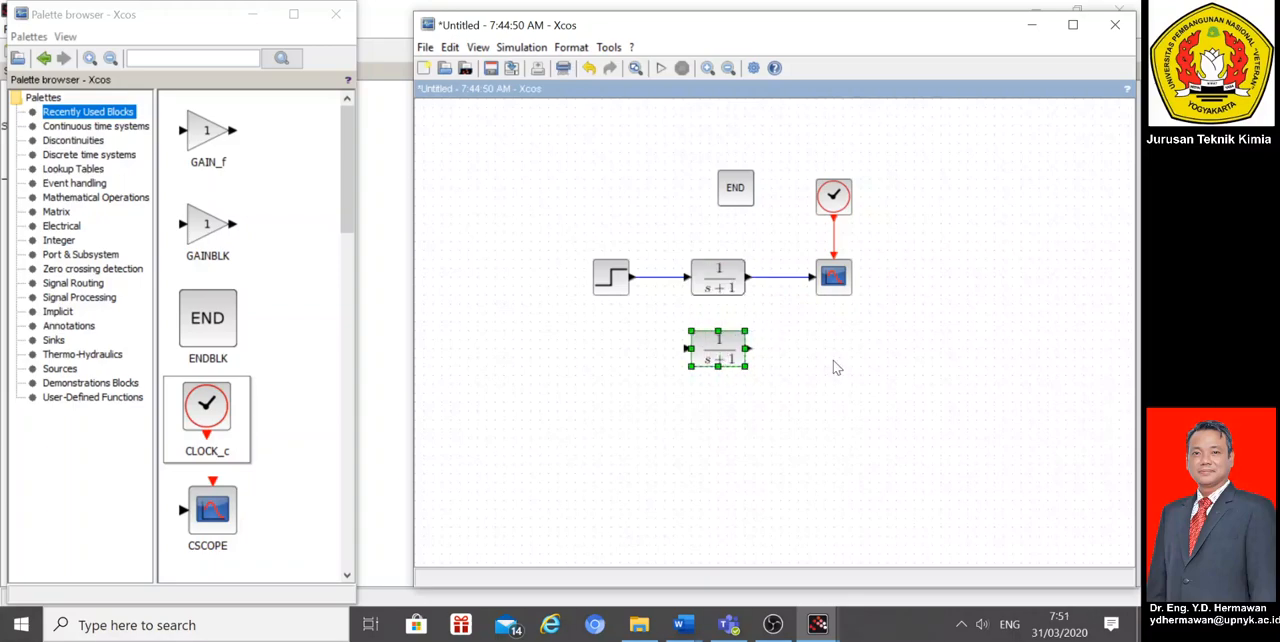
pyautogui.click(810, 362)
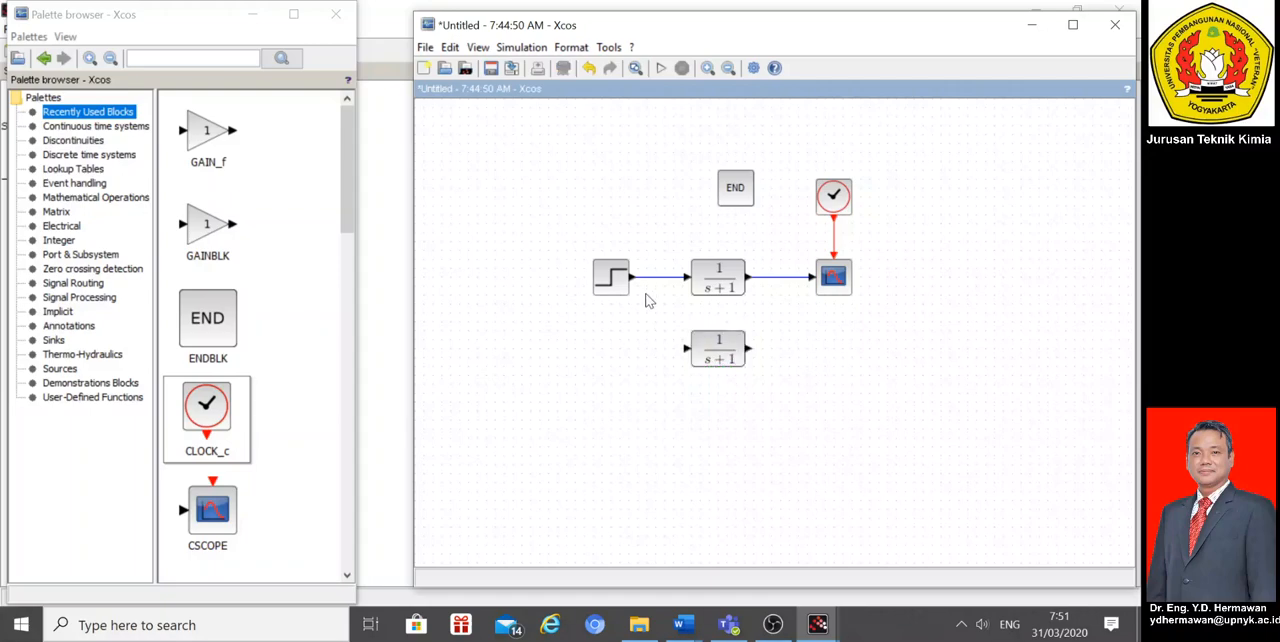
# Step: Duplicate the step source block and place the copy lower down, well to the left of the second transfer function
pyautogui.click(615, 289)
pyautogui.click(627, 370)
pyautogui.hotkey('ctrl', 'v')
pyautogui.moveTo(625, 295); pyautogui.dragTo(460, 382)
pyautogui.click(517, 399)
# Step: Set the copied step source's step time to 0 and final value to 0
pyautogui.doubleClick(462, 362)
pyautogui.moveTo(588, 324); pyautogui.dragTo(566, 330)
pyautogui.write('0')
pyautogui.press('Tab')
pyautogui.press('Tab')
pyautogui.write('0')
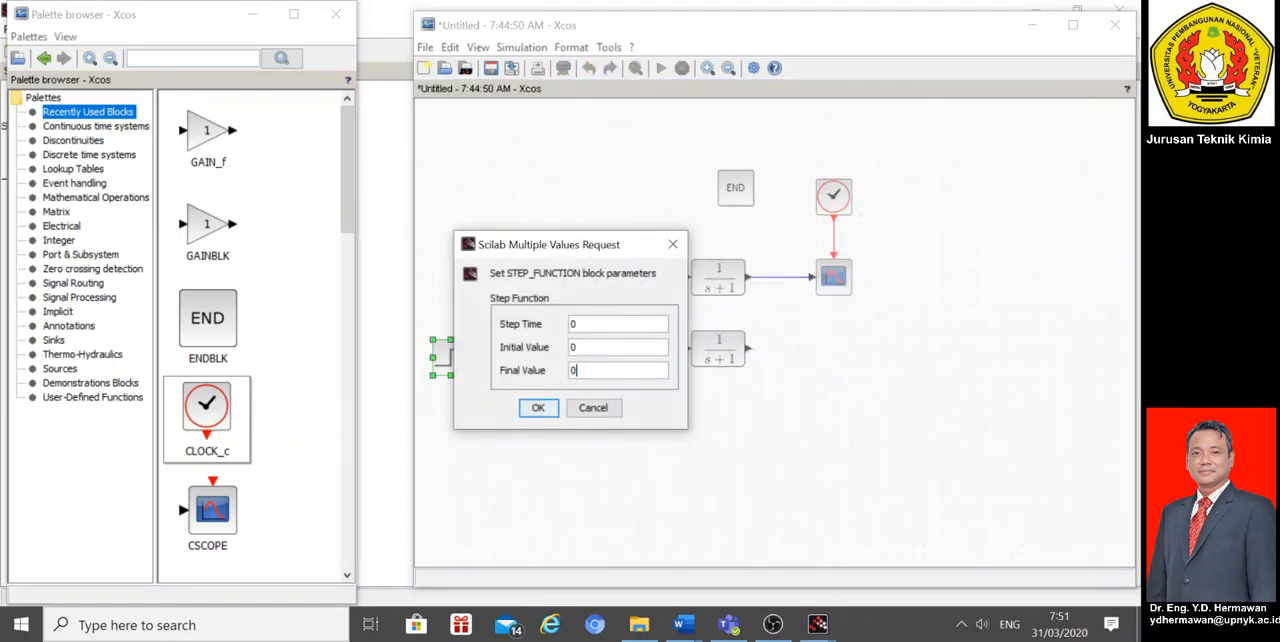
pyautogui.click(538, 409)
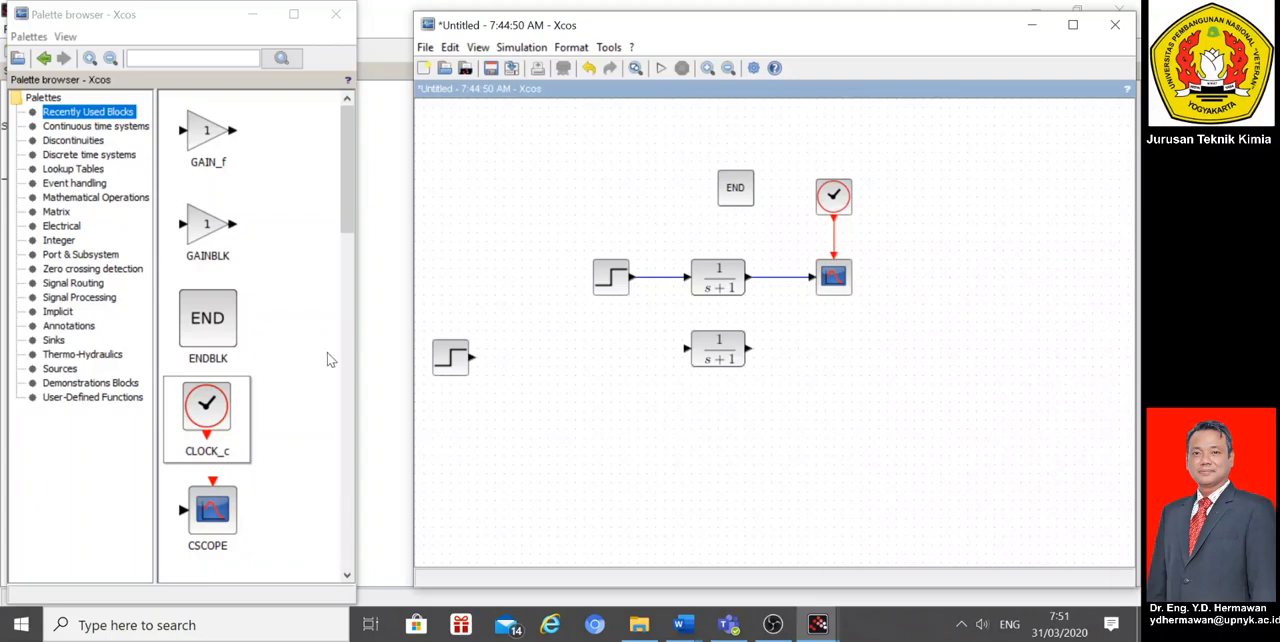
# Step: Add a SUMMATION block from the mathematical operations palette just after the copied step source
pyautogui.click(125, 198)
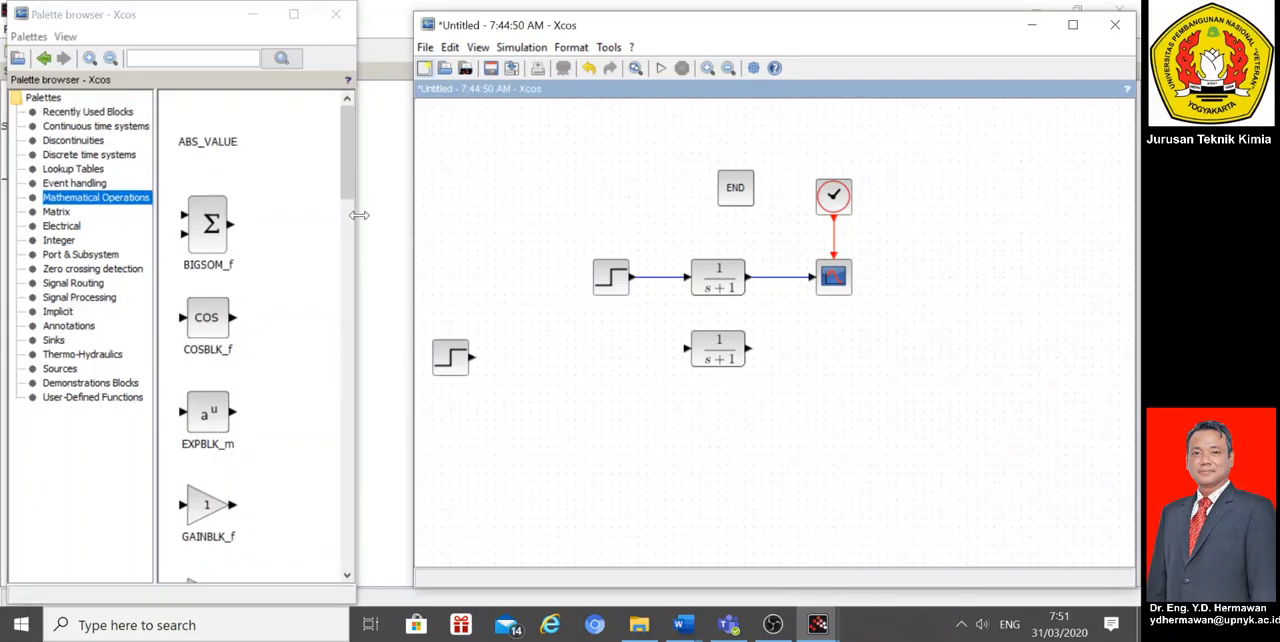
pyautogui.moveTo(347, 192); pyautogui.dragTo(345, 497)
pyautogui.moveTo(245, 478); pyautogui.dragTo(537, 375)
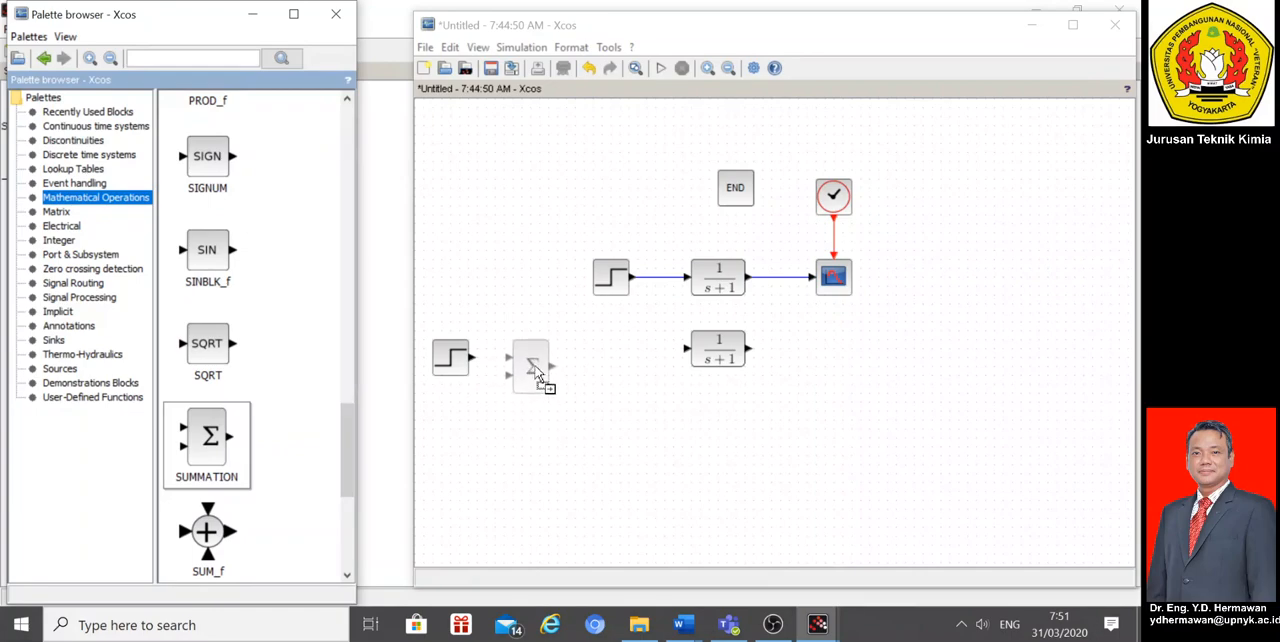
pyautogui.moveTo(537, 375); pyautogui.dragTo(535, 372)
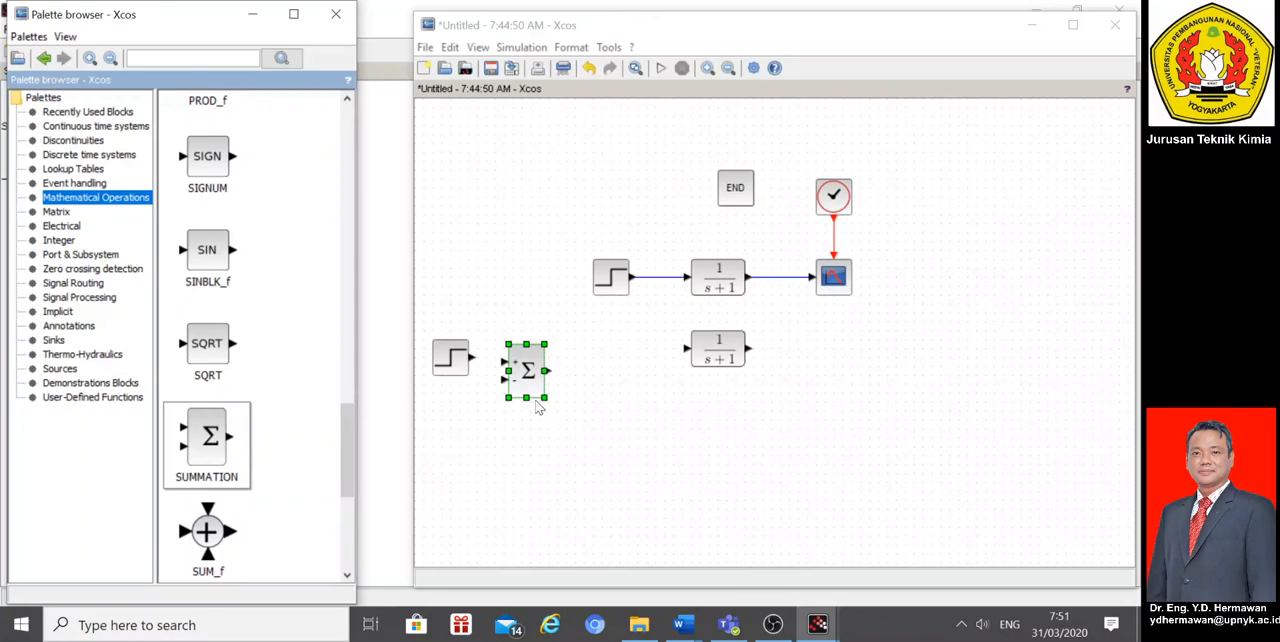
pyautogui.click(612, 438)
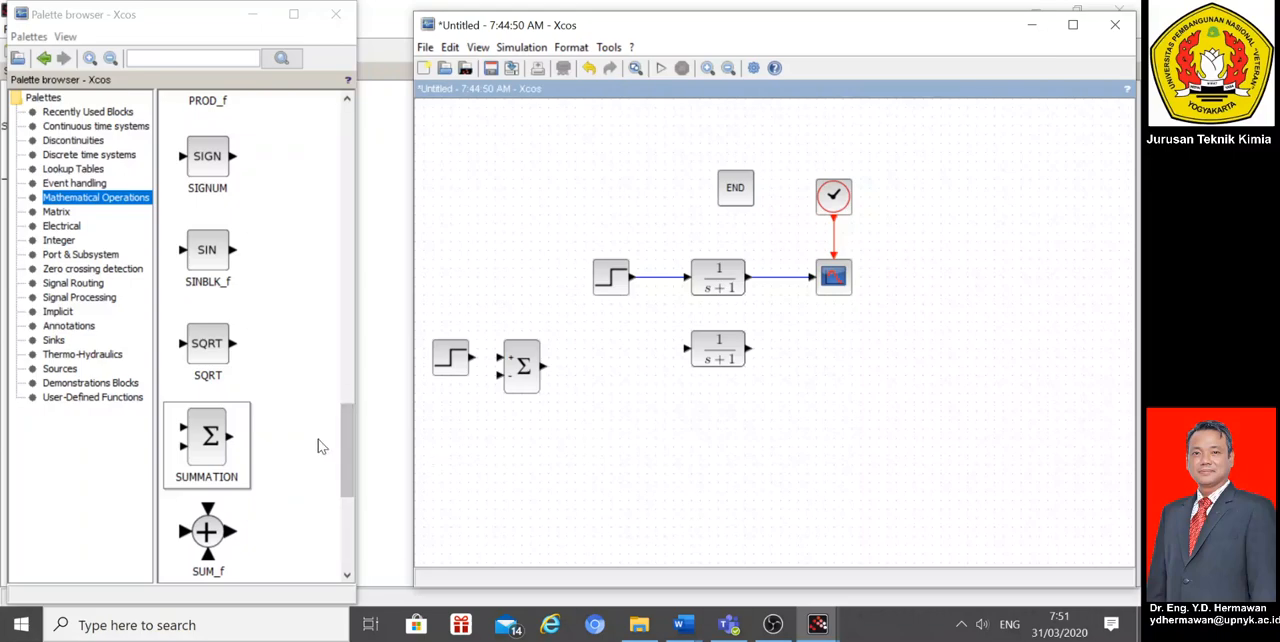
# Step: Add a GAIN_f block below the transfer functions and place a duplicate of it to its right
pyautogui.moveTo(345, 442); pyautogui.dragTo(352, 226)
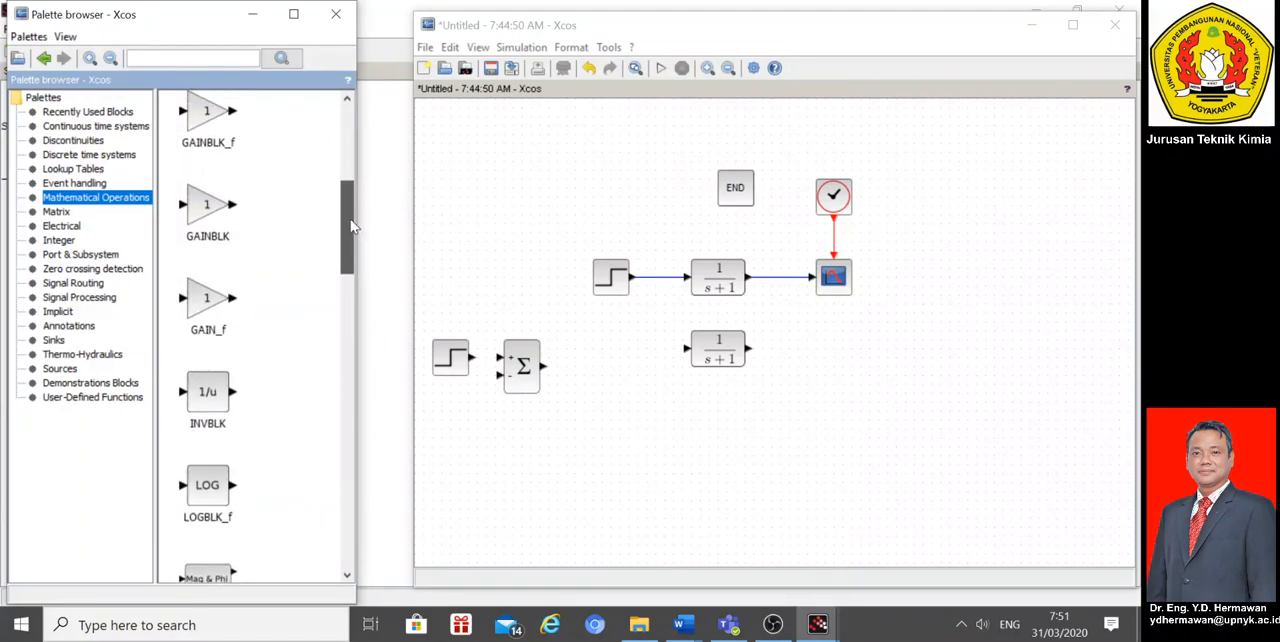
pyautogui.moveTo(206, 298); pyautogui.dragTo(662, 440)
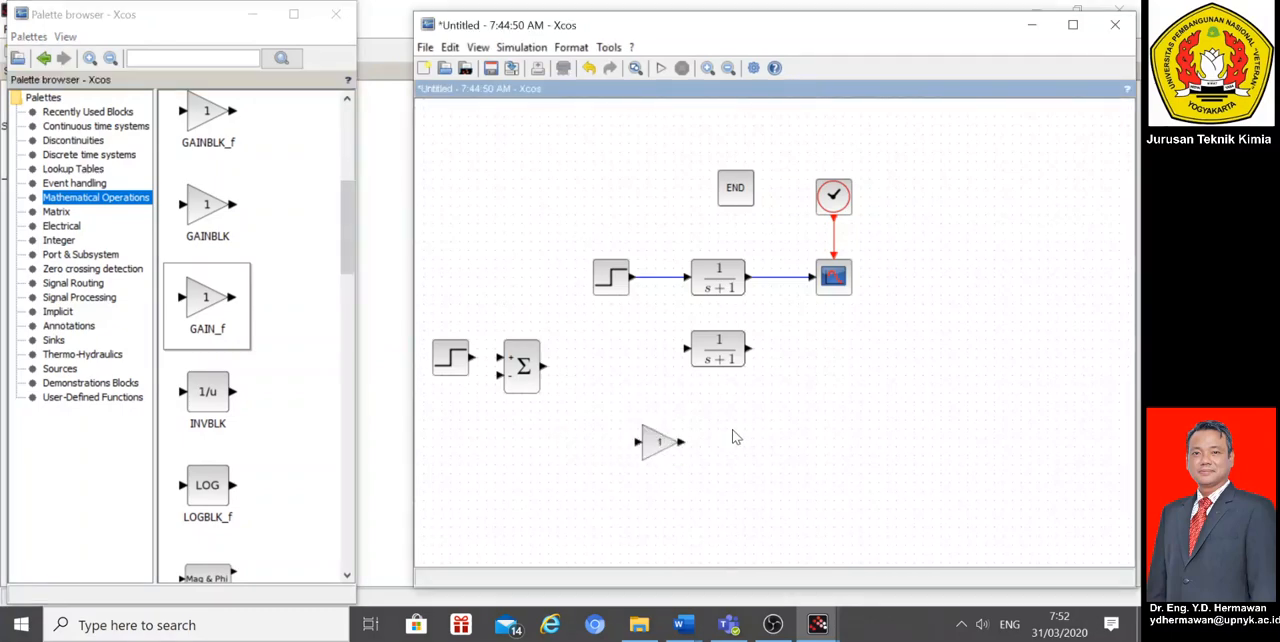
pyautogui.click(659, 456)
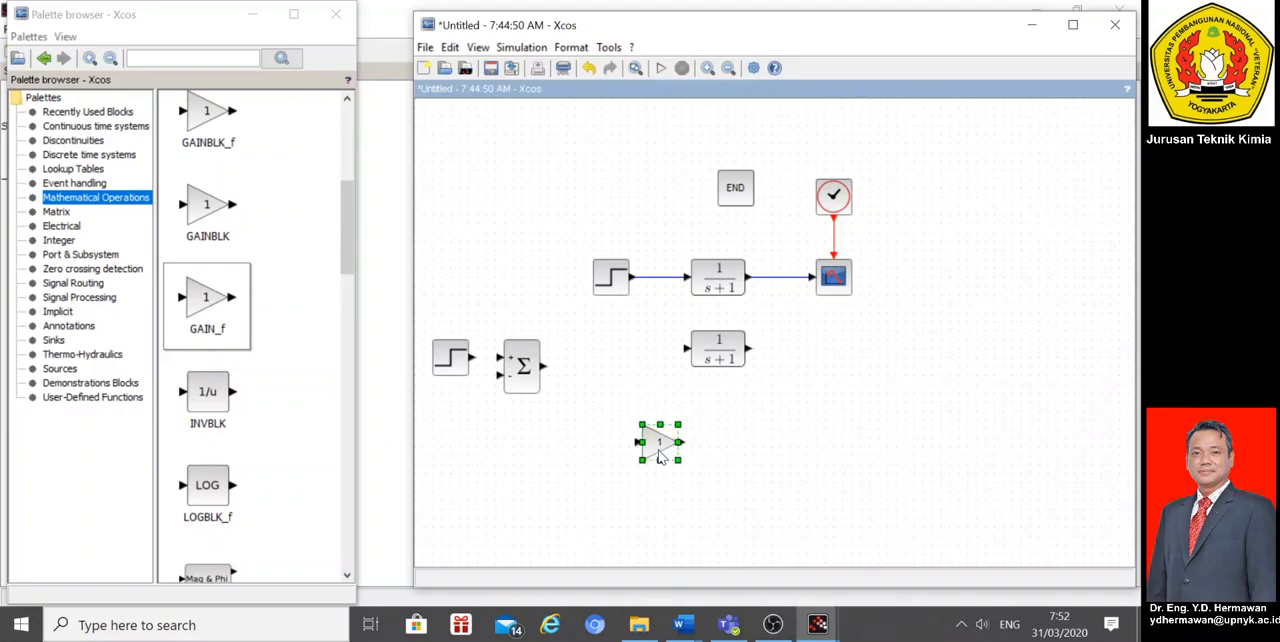
pyautogui.click(703, 456)
pyautogui.click(664, 446)
pyautogui.moveTo(664, 446); pyautogui.dragTo(757, 453)
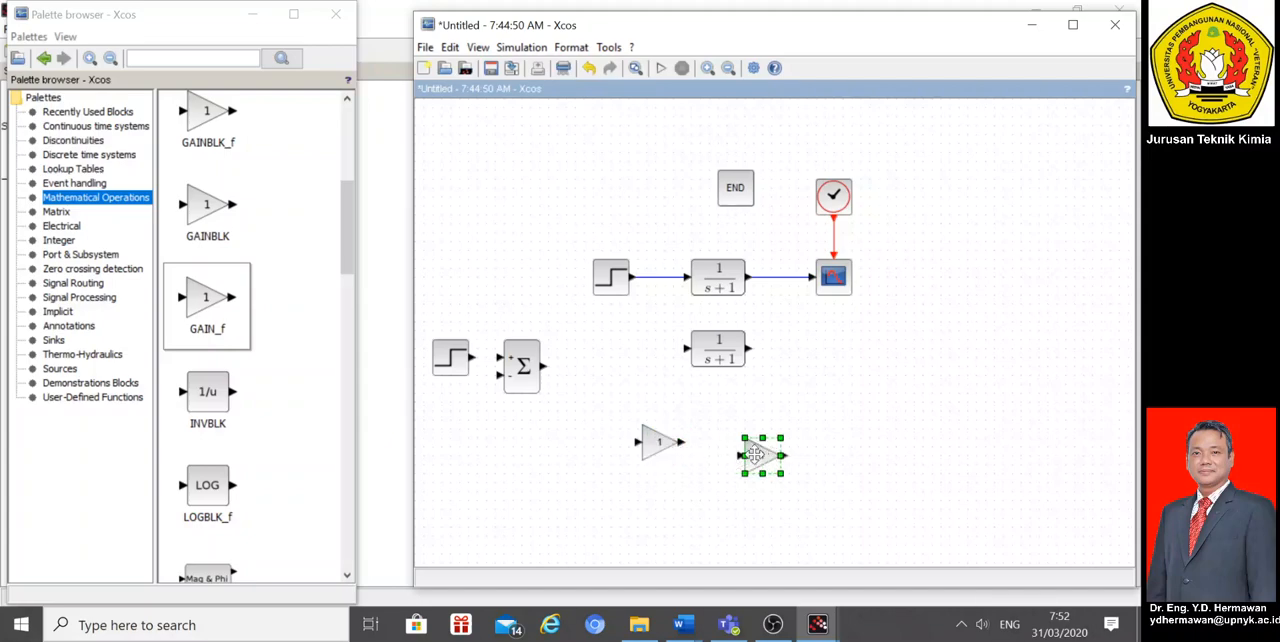
pyautogui.doubleClick(755, 455)
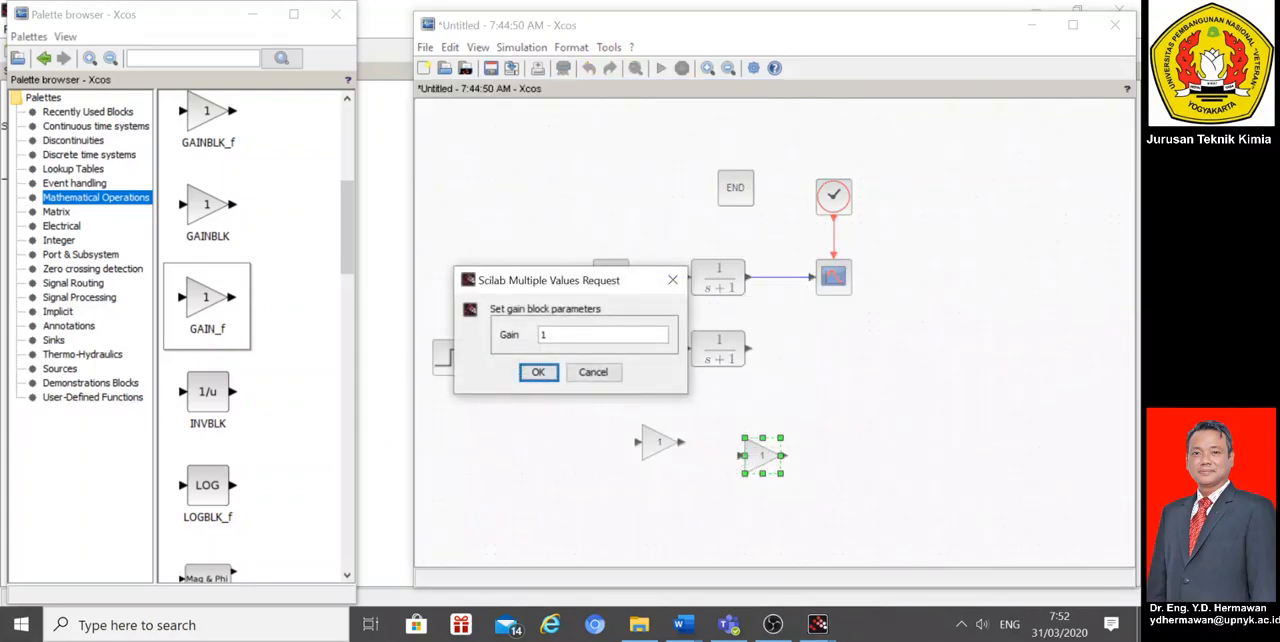
pyautogui.click(538, 371)
pyautogui.click(761, 458)
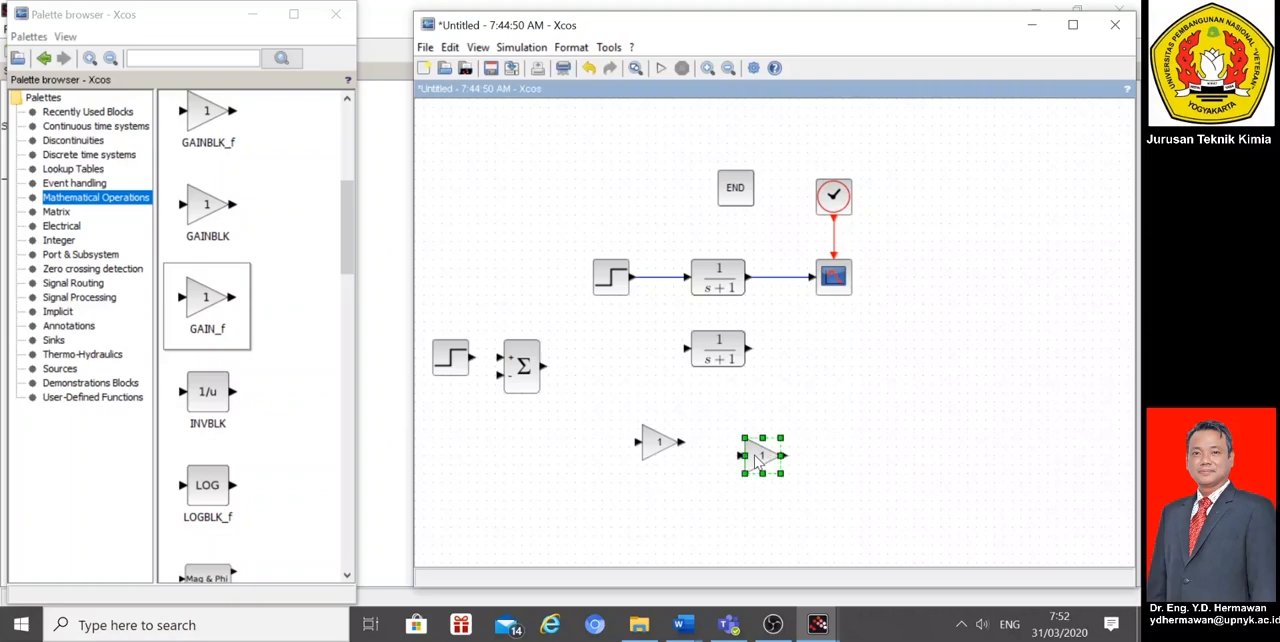
pyautogui.click(877, 430)
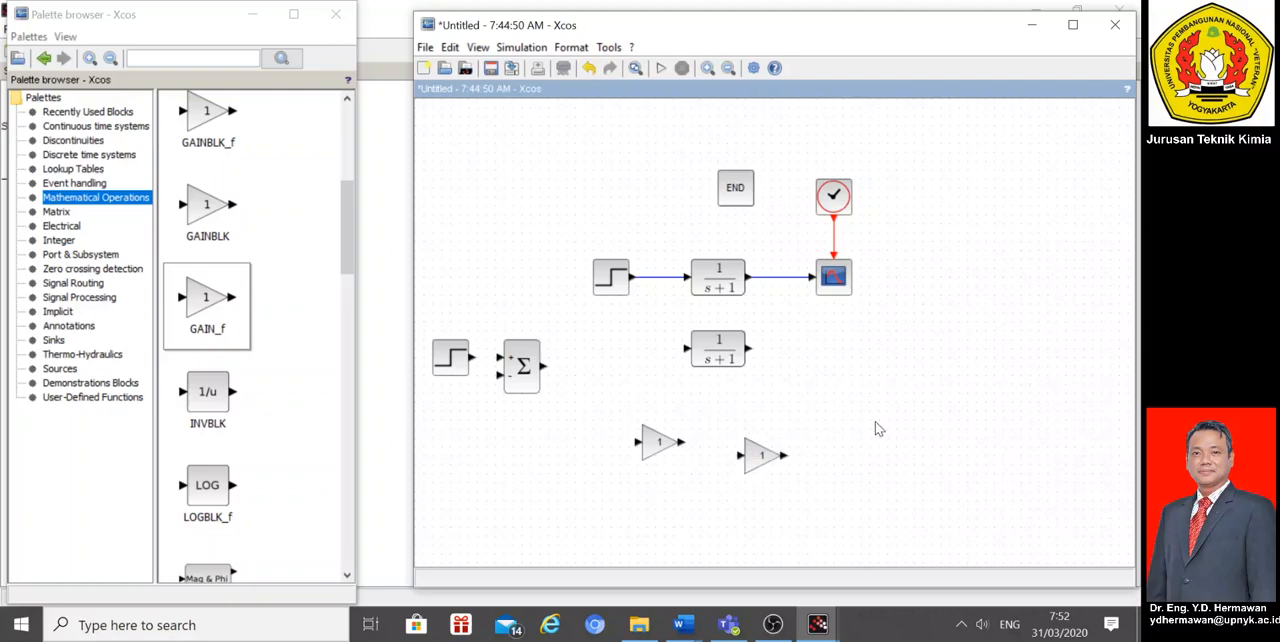
# Step: Mirror the duplicated gain block so its output faces left
pyautogui.rightClick(761, 460)
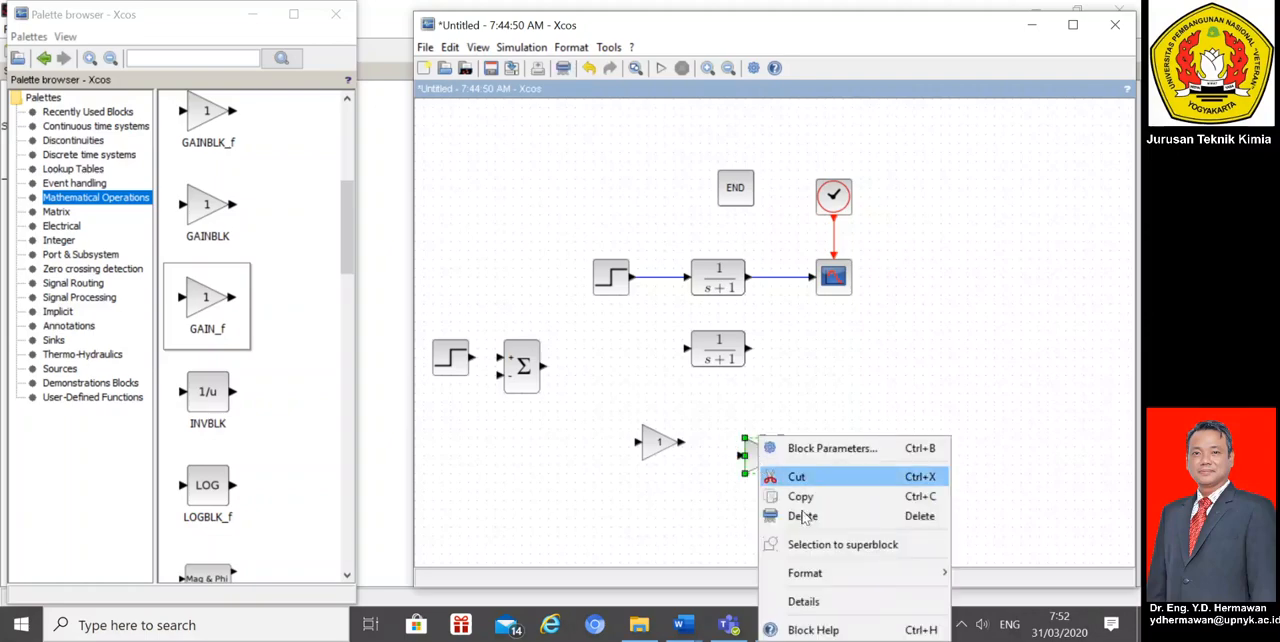
pyautogui.moveTo(836, 575)
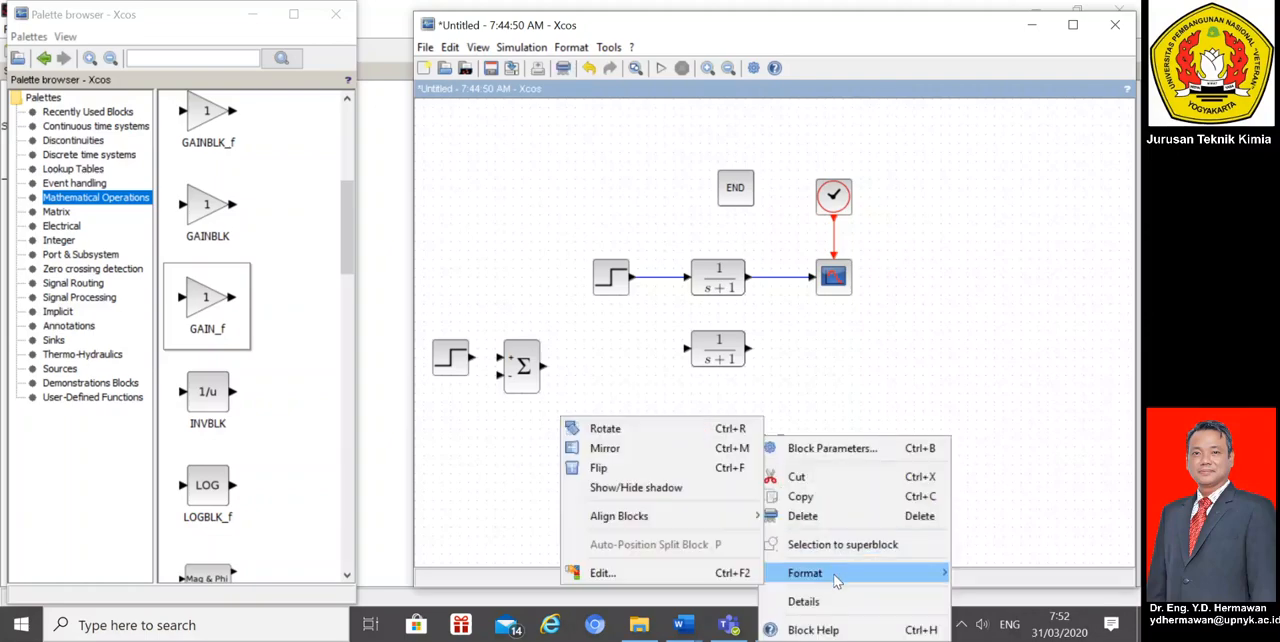
pyautogui.click(610, 450)
pyautogui.click(806, 412)
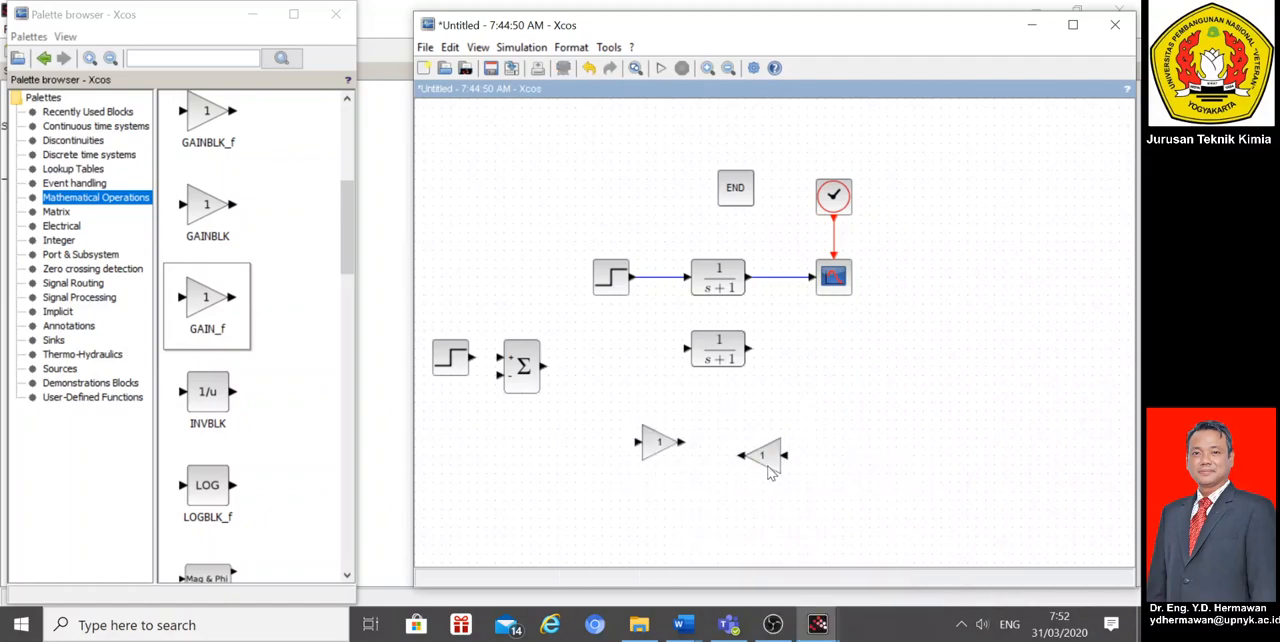
# Step: Shift the upper diagram and second transfer function right, placing the gain before the lower transfer function and the mirrored gain beneath it
pyautogui.moveTo(542, 121); pyautogui.dragTo(930, 376)
pyautogui.moveTo(725, 345); pyautogui.dragTo(903, 346)
pyautogui.click(973, 434)
pyautogui.moveTo(650, 452); pyautogui.dragTo(791, 365)
pyautogui.moveTo(765, 462); pyautogui.dragTo(893, 438)
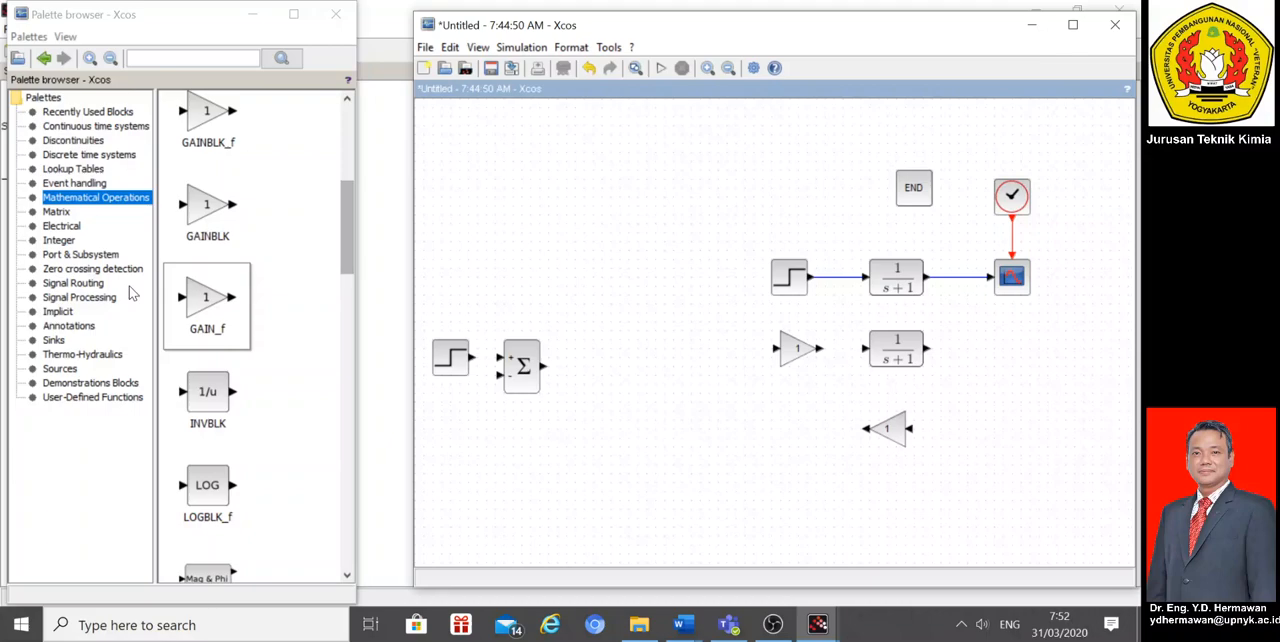
# Step: Add a PID block from the recently used blocks just before the gain in the lower row
pyautogui.click(86, 369)
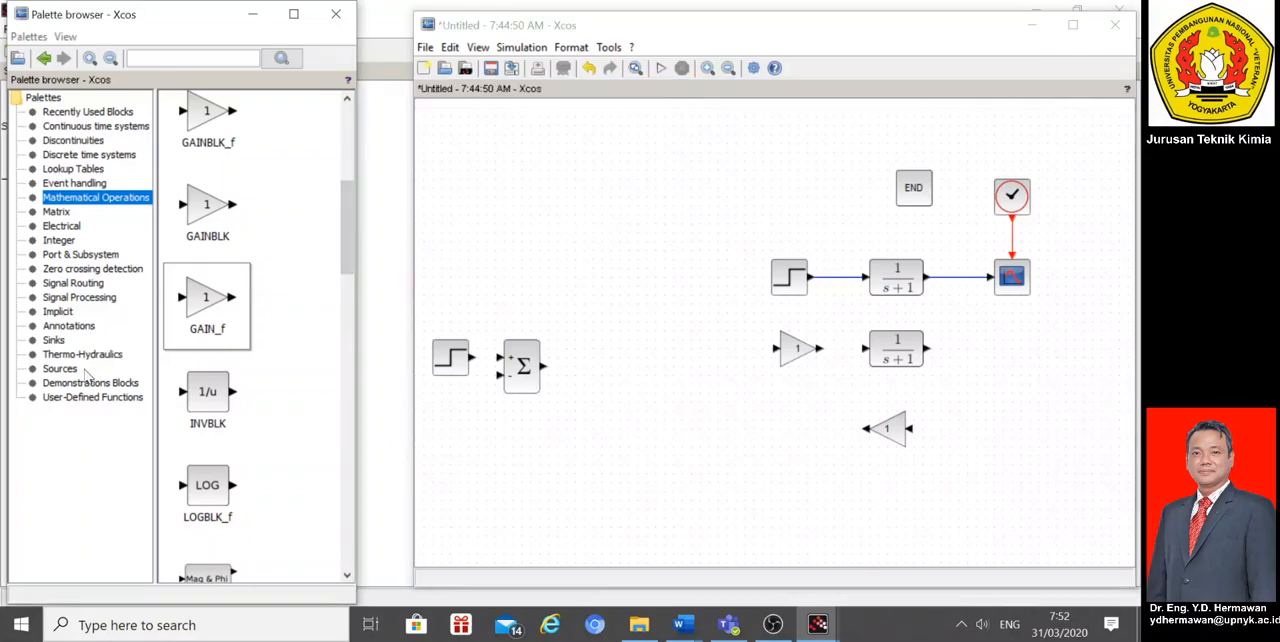
pyautogui.click(62, 369)
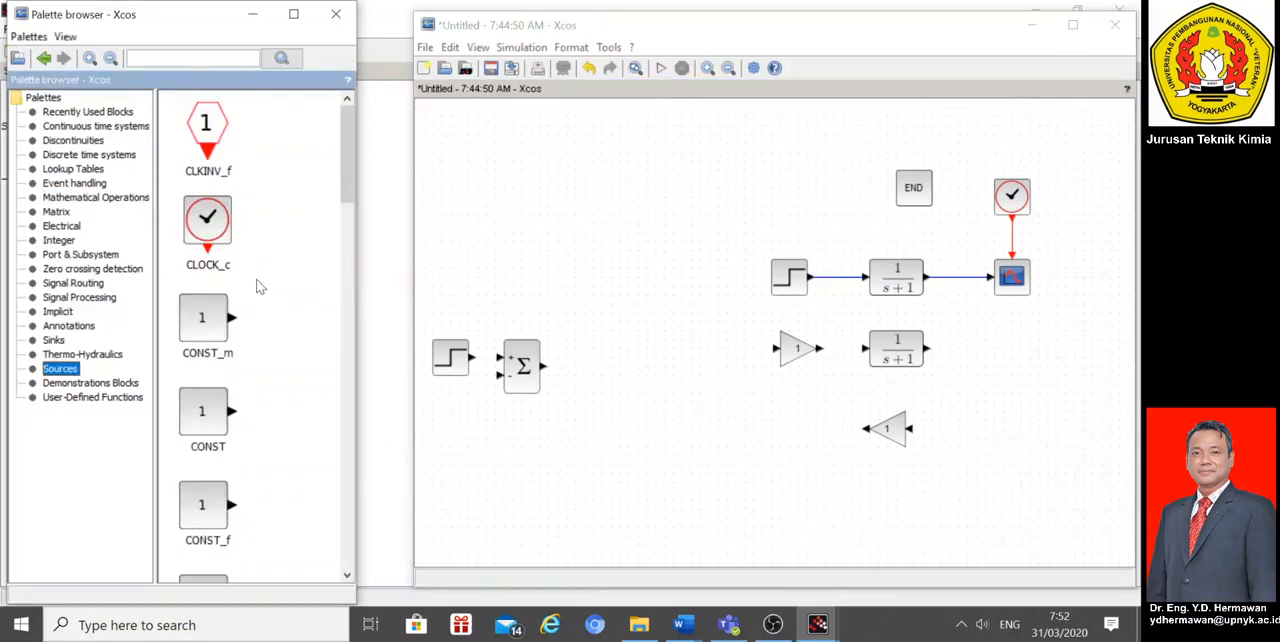
pyautogui.moveTo(347, 128); pyautogui.dragTo(347, 565)
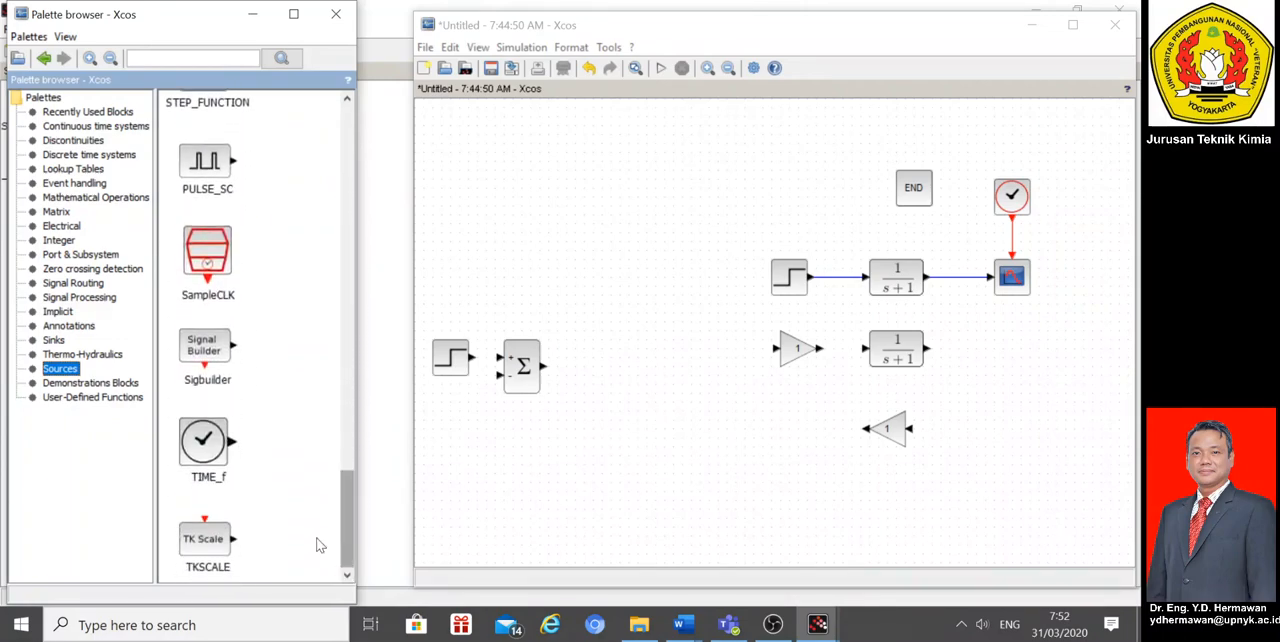
pyautogui.click(102, 113)
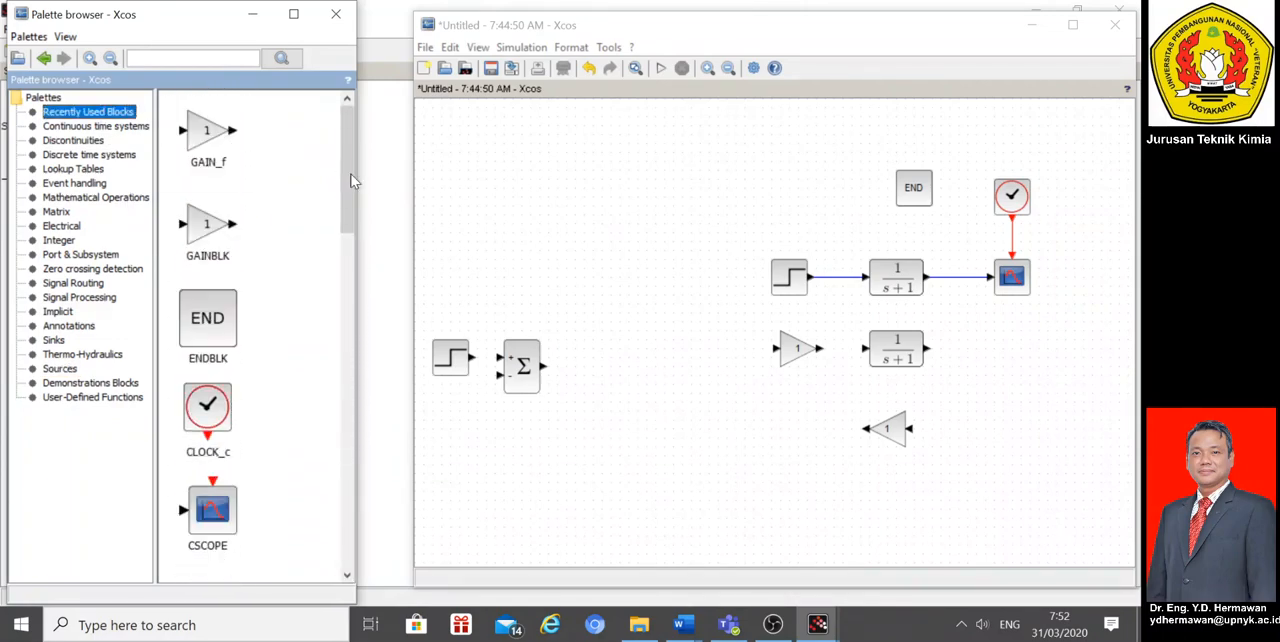
pyautogui.moveTo(350, 175); pyautogui.dragTo(354, 510)
pyautogui.moveTo(207, 540); pyautogui.dragTo(711, 357)
pyautogui.click(709, 451)
# Step: Move the summation block close to the PID block and line up the lower step source in front of it
pyautogui.moveTo(525, 385); pyautogui.dragTo(614, 378)
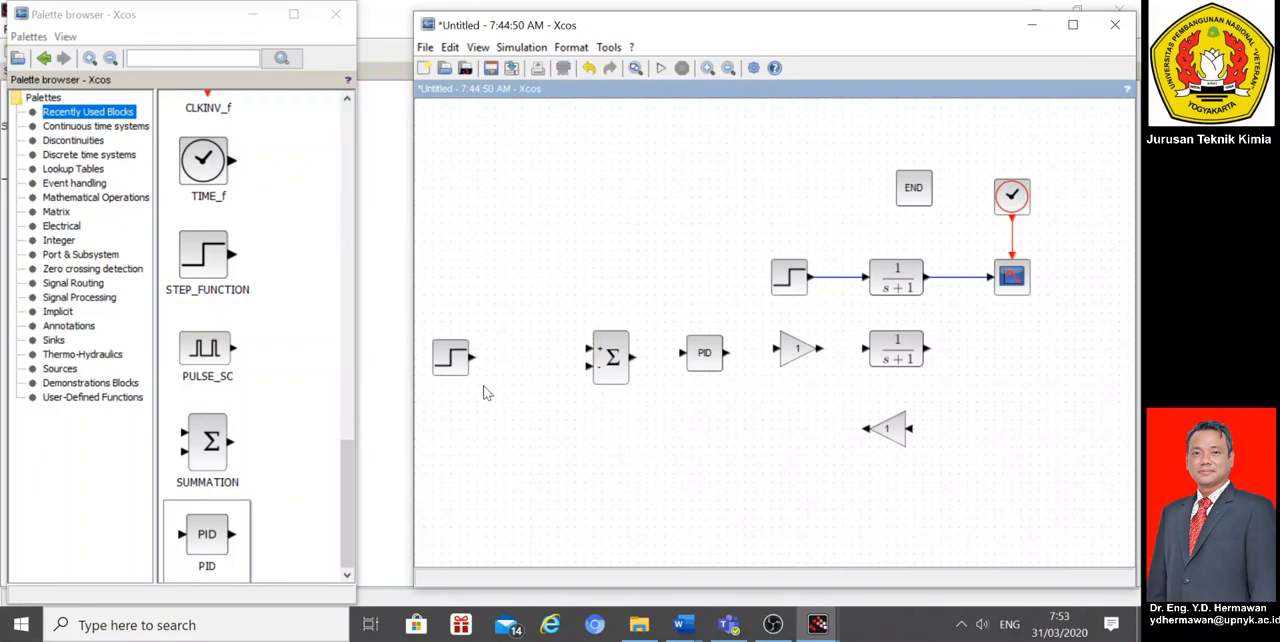
pyautogui.moveTo(457, 372); pyautogui.dragTo(510, 378)
pyautogui.click(655, 413)
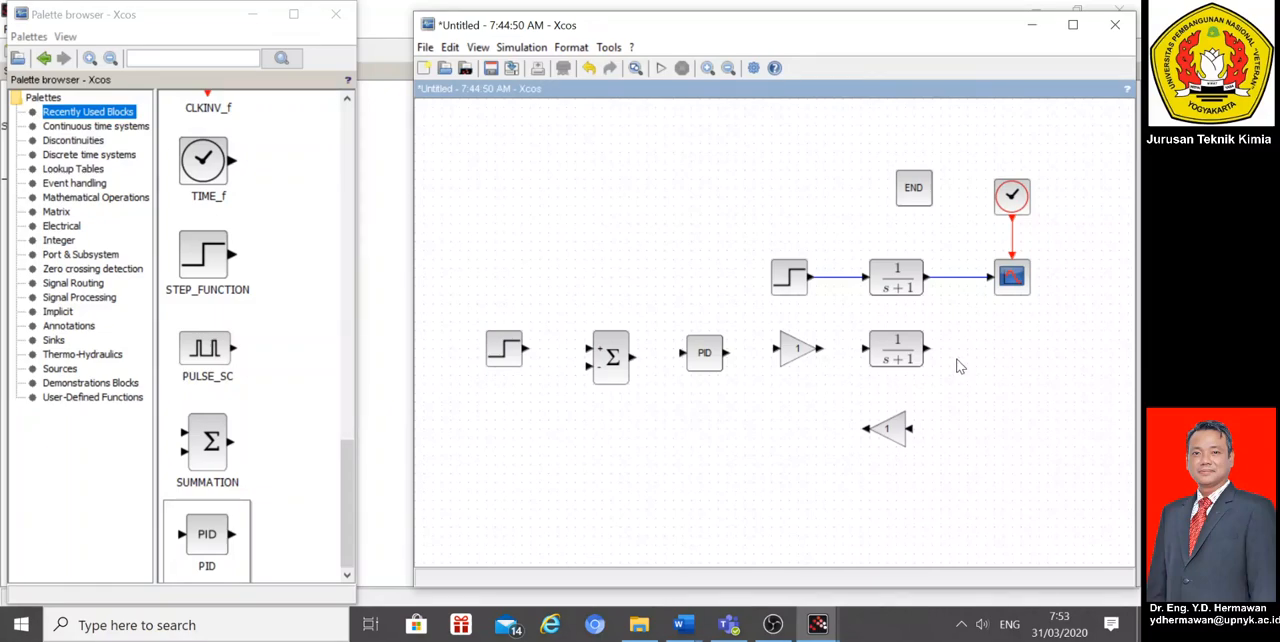
# Step: Replace the link between the upper transfer function and the scope with a copy of the summation block
pyautogui.click(615, 366)
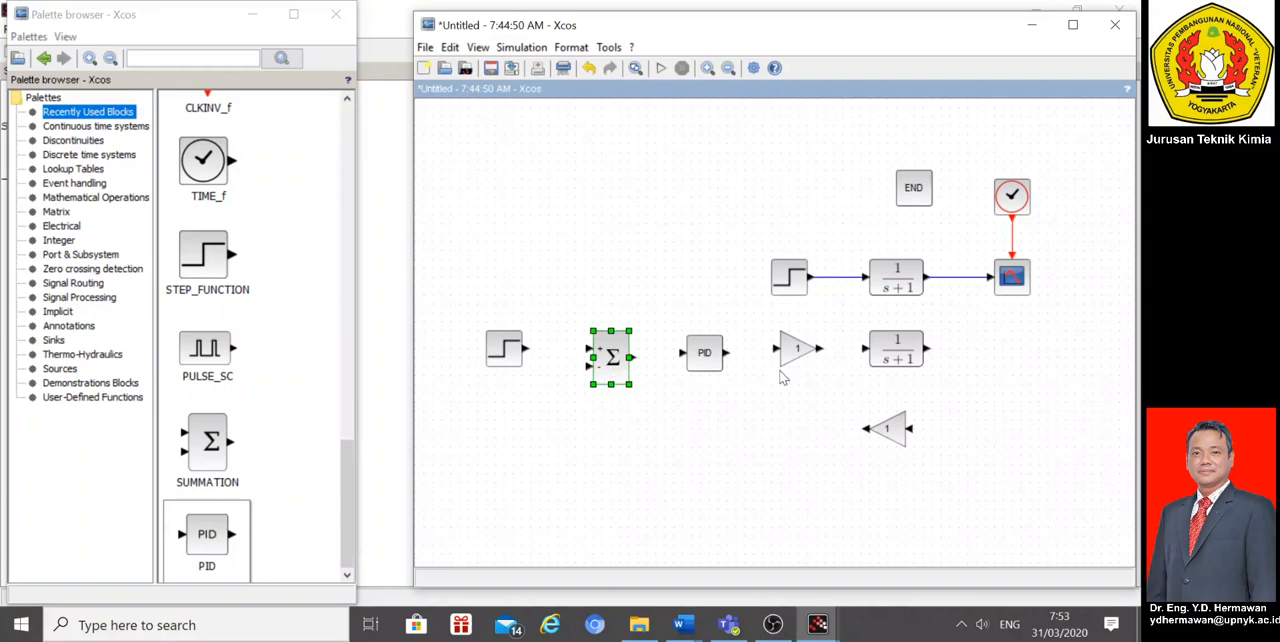
pyautogui.click(1026, 348)
pyautogui.click(957, 279)
pyautogui.press('Delete')
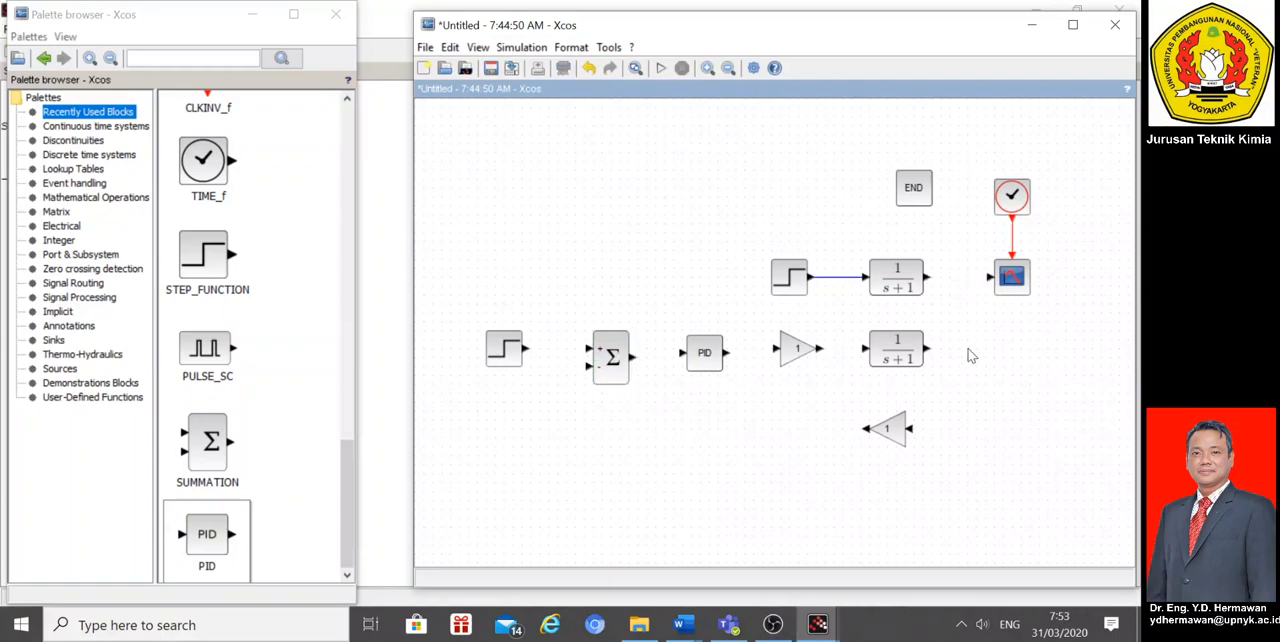
pyautogui.hotkey('ctrl', 'v')
pyautogui.moveTo(619, 367); pyautogui.dragTo(966, 296)
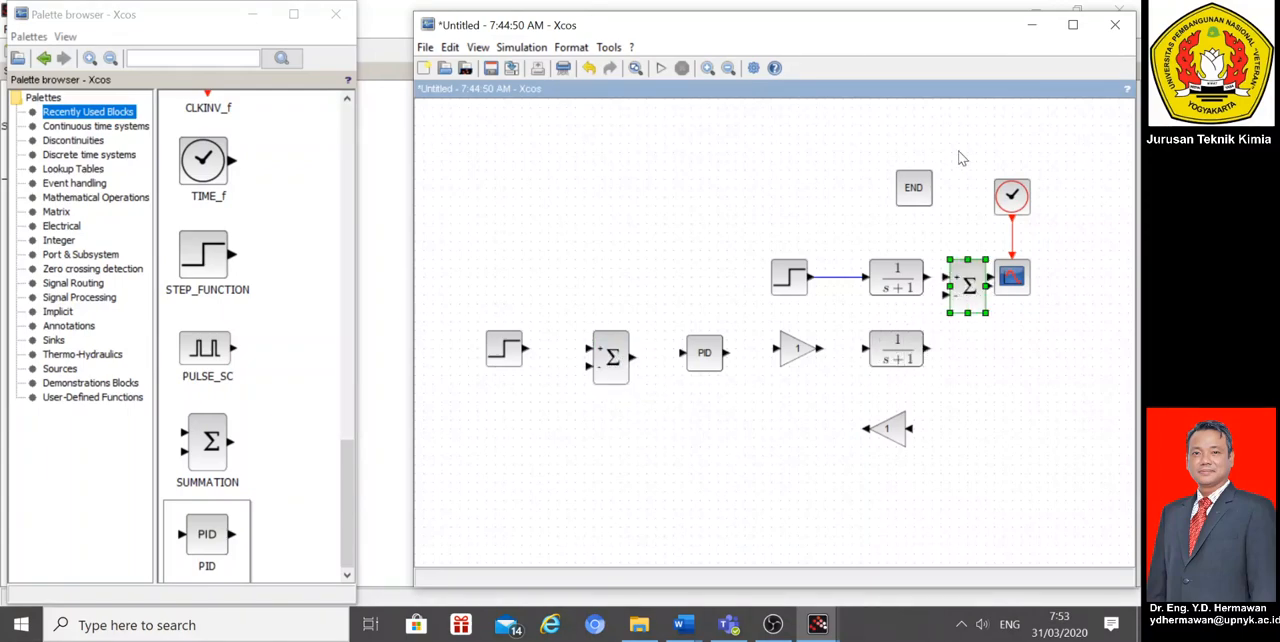
# Step: Move the clock and scope together further right and slightly down to line up with the copied summation block's output
pyautogui.moveTo(980, 155); pyautogui.dragTo(1075, 328)
pyautogui.press('Right')
pyautogui.press('Right')
pyautogui.press('Right')
pyautogui.press('Right')
pyautogui.press('Right')
pyautogui.press('Right')
pyautogui.press('Right')
pyautogui.press('Right')
pyautogui.press('Right')
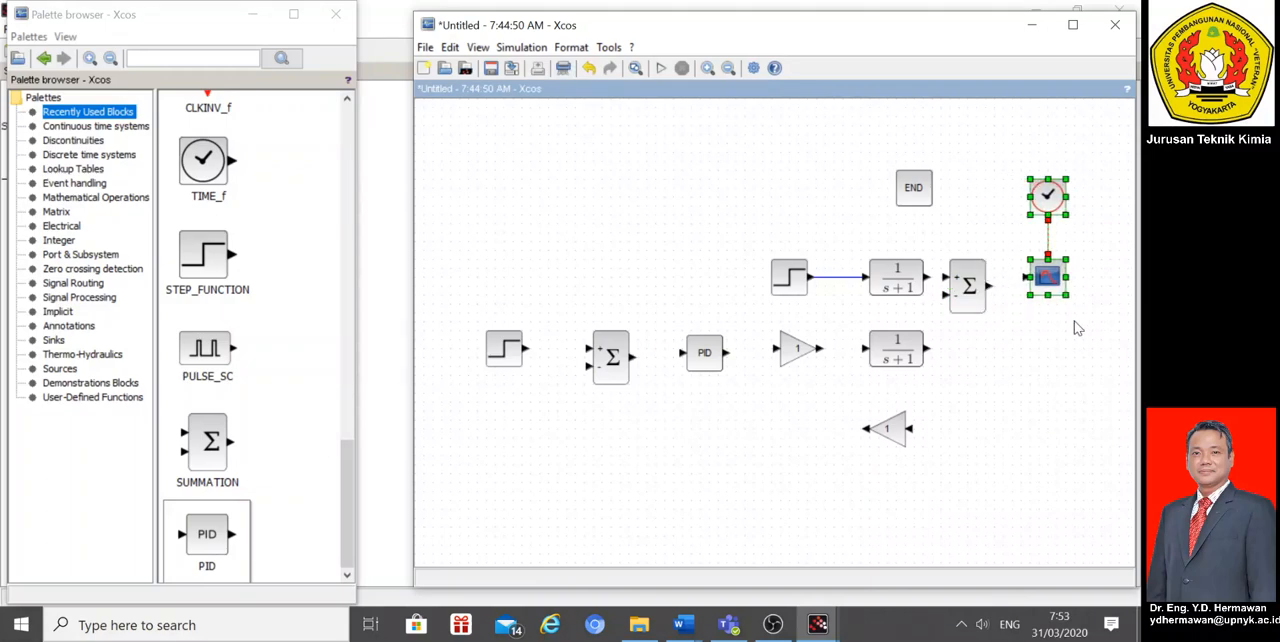
pyautogui.press('Left')
pyautogui.press('Left')
pyautogui.press('Left')
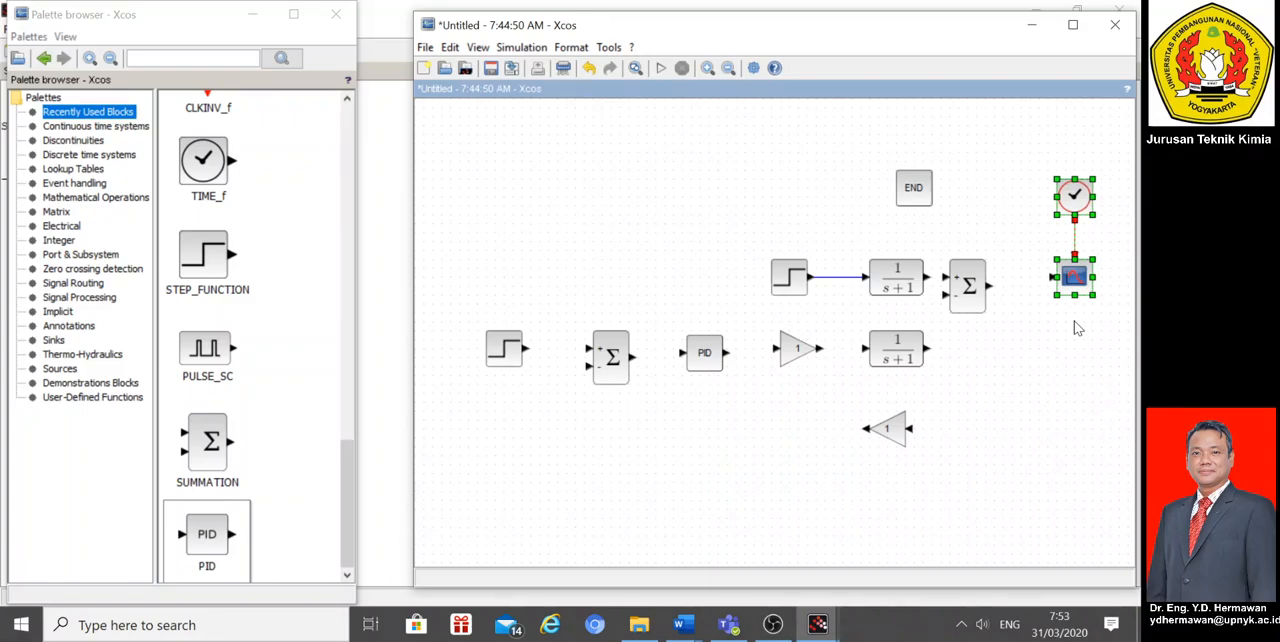
pyautogui.press('Down')
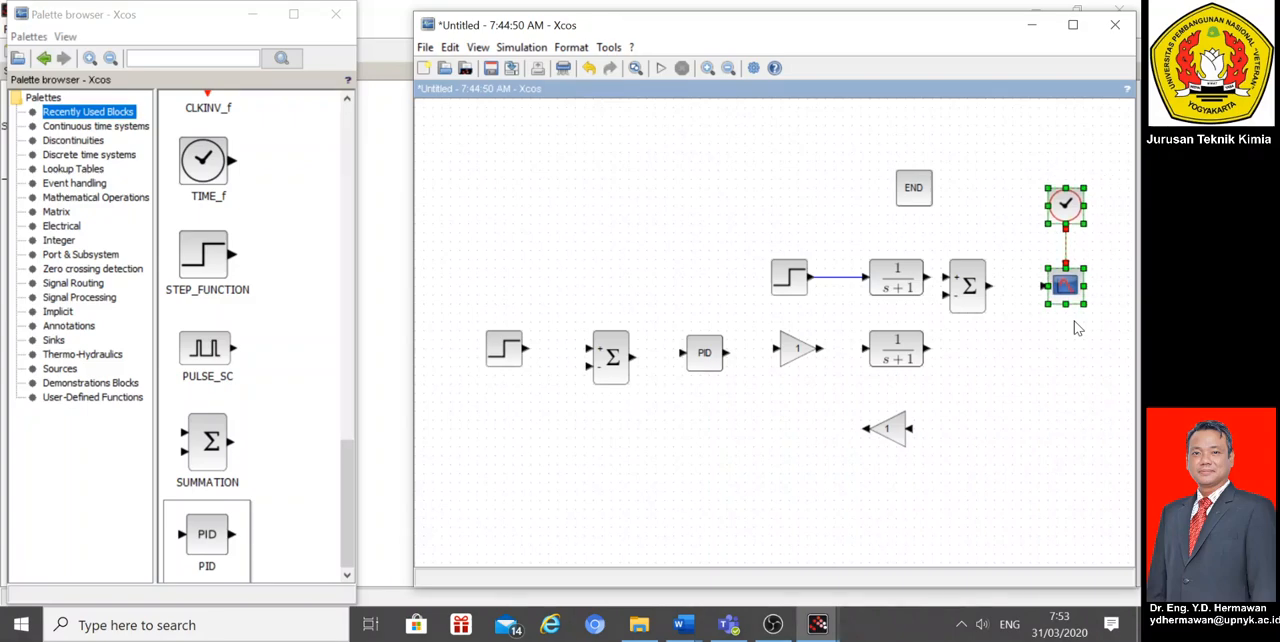
# Step: Nudge the copied summation block right to leave room for links between the transfer functions and the scope
pyautogui.moveTo(971, 295); pyautogui.dragTo(980, 295)
pyautogui.press('Right')
pyautogui.press('Right')
pyautogui.press('Left')
pyautogui.press('Right')
pyautogui.press('Left')
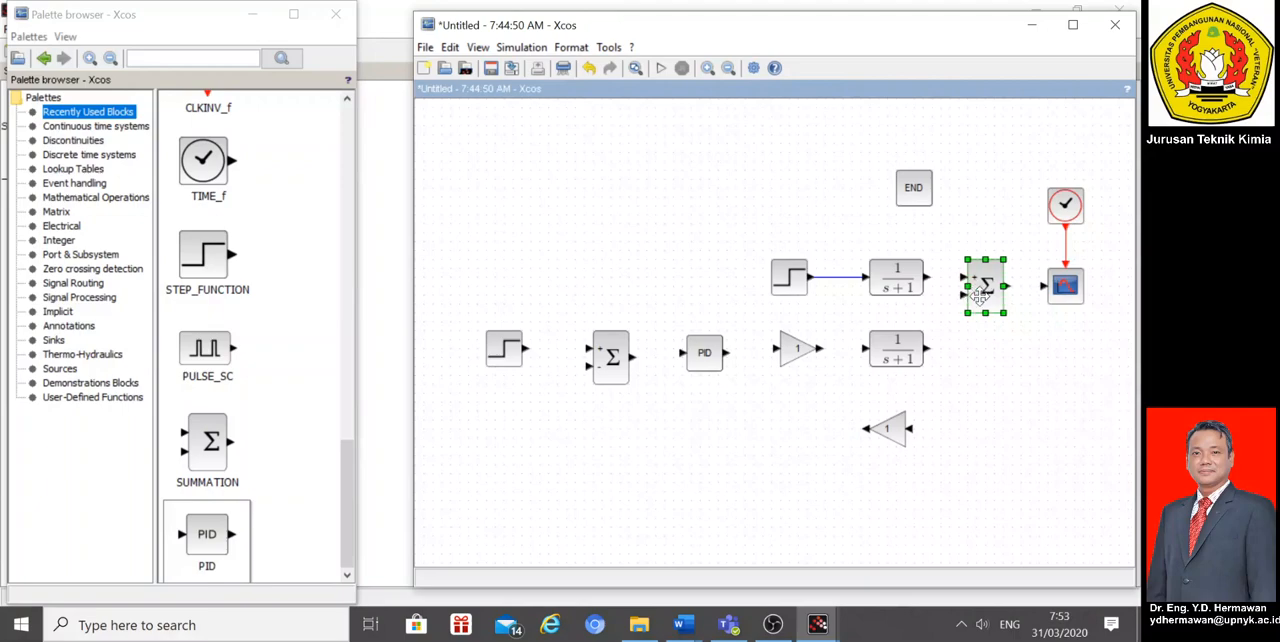
# Step: Connect the upper transfer function to the copied summation's first input and the lower transfer function to its second input
pyautogui.click(1045, 388)
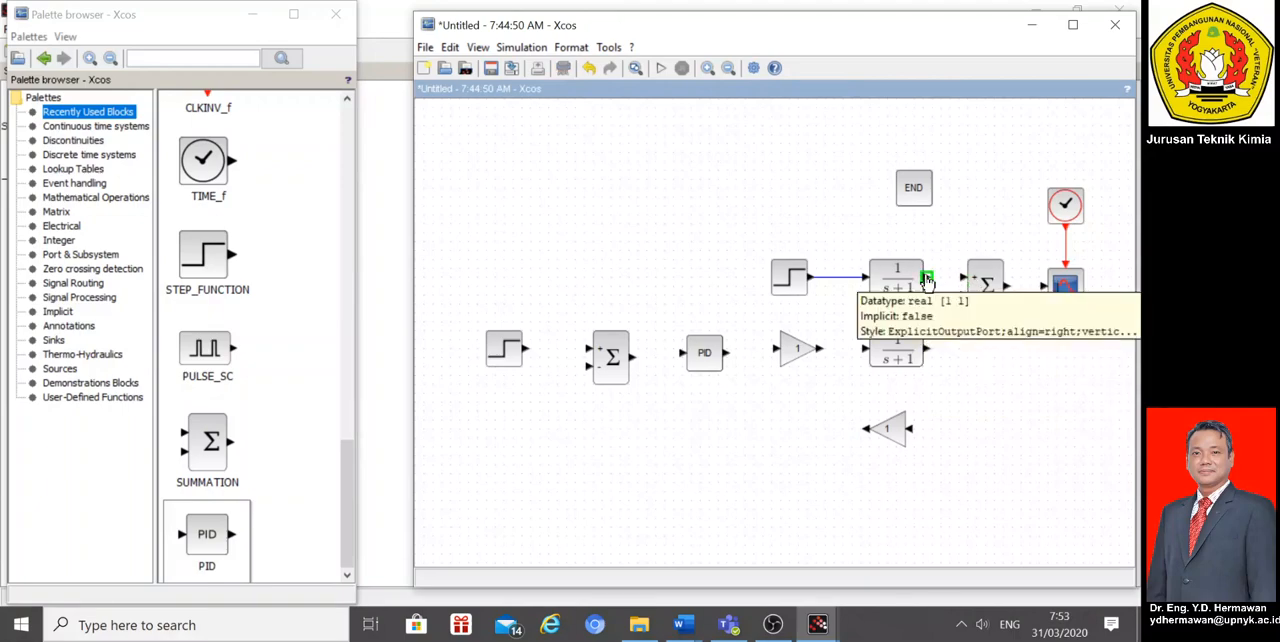
pyautogui.moveTo(923, 281); pyautogui.dragTo(965, 286)
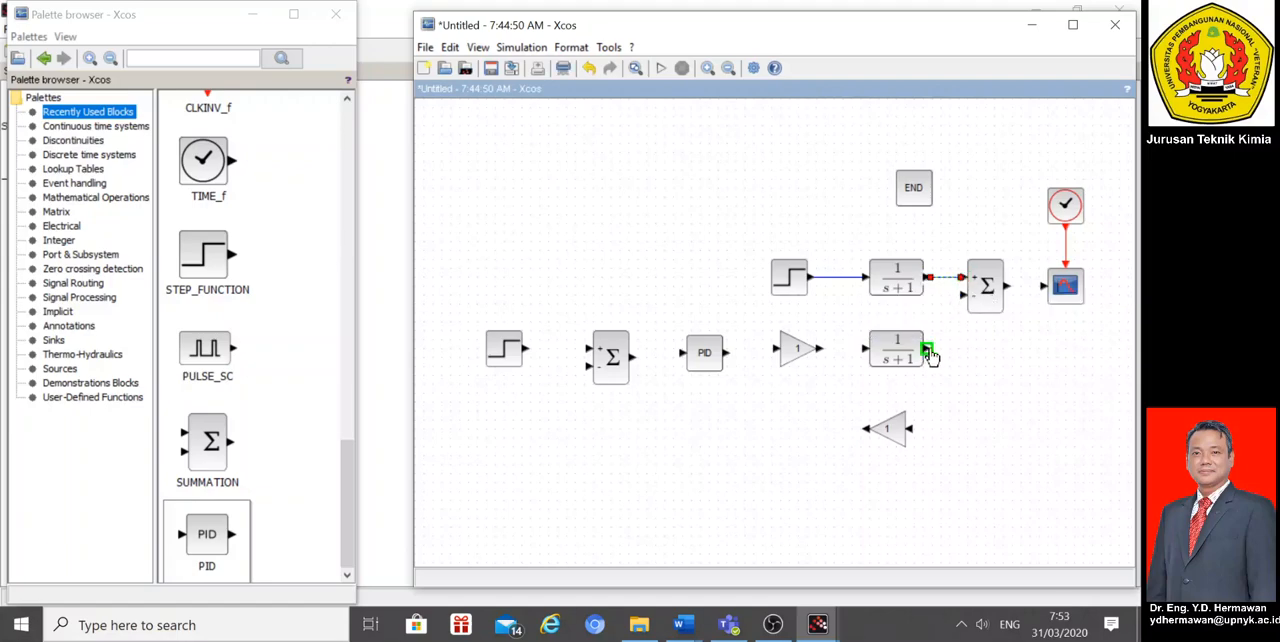
pyautogui.moveTo(940, 357); pyautogui.dragTo(964, 301)
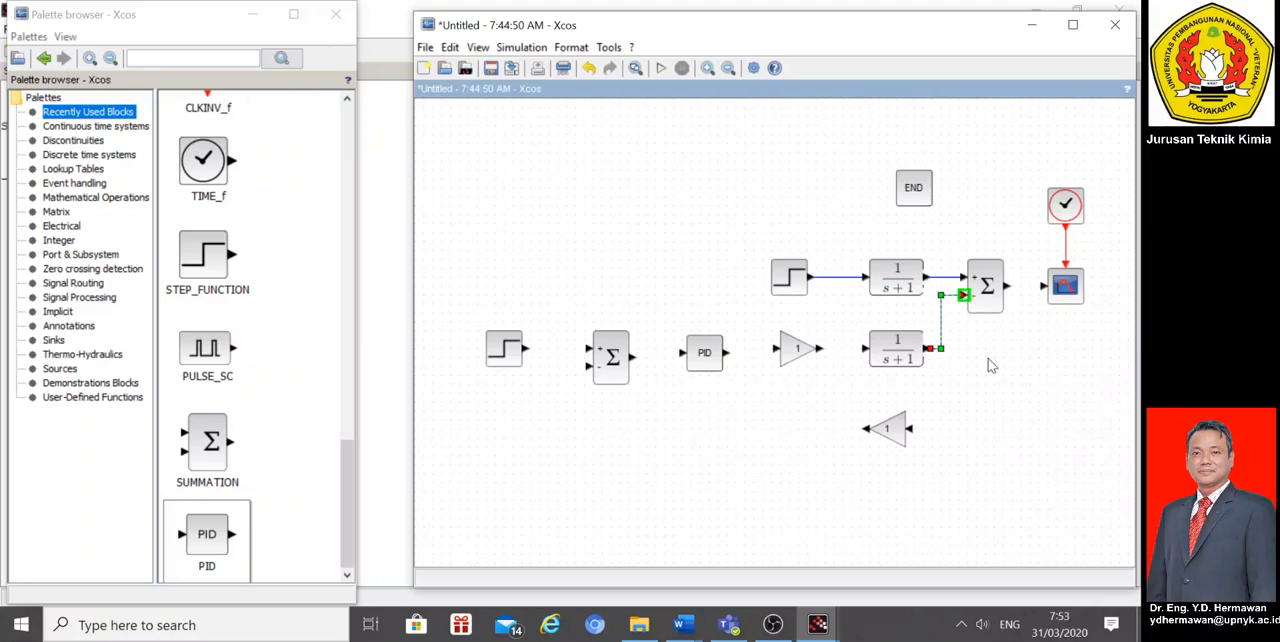
# Step: Change the sign vector of the summation block before the scope to [1;1]
pyautogui.doubleClick(986, 283)
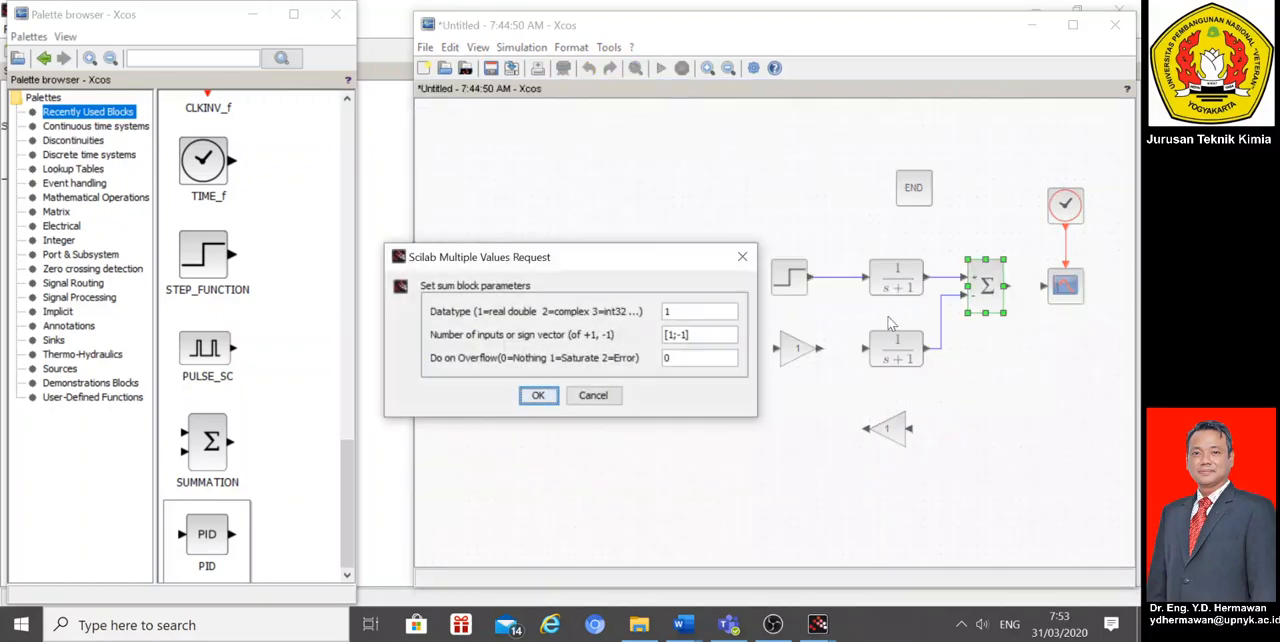
pyautogui.click(687, 335)
pyautogui.press('Left')
pyautogui.press('BackSpace')
pyautogui.click(538, 396)
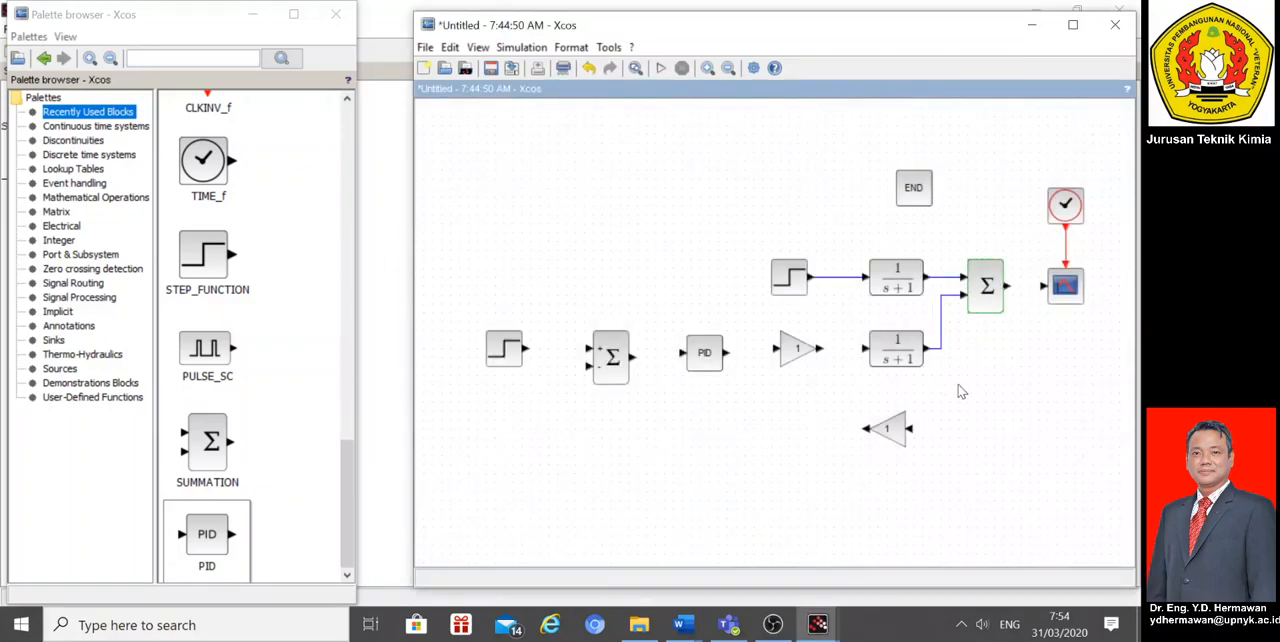
# Step: Link the output summation to the scope and branch that signal through the feedback gain to the error summation's negative input
pyautogui.moveTo(1008, 288); pyautogui.dragTo(907, 434)
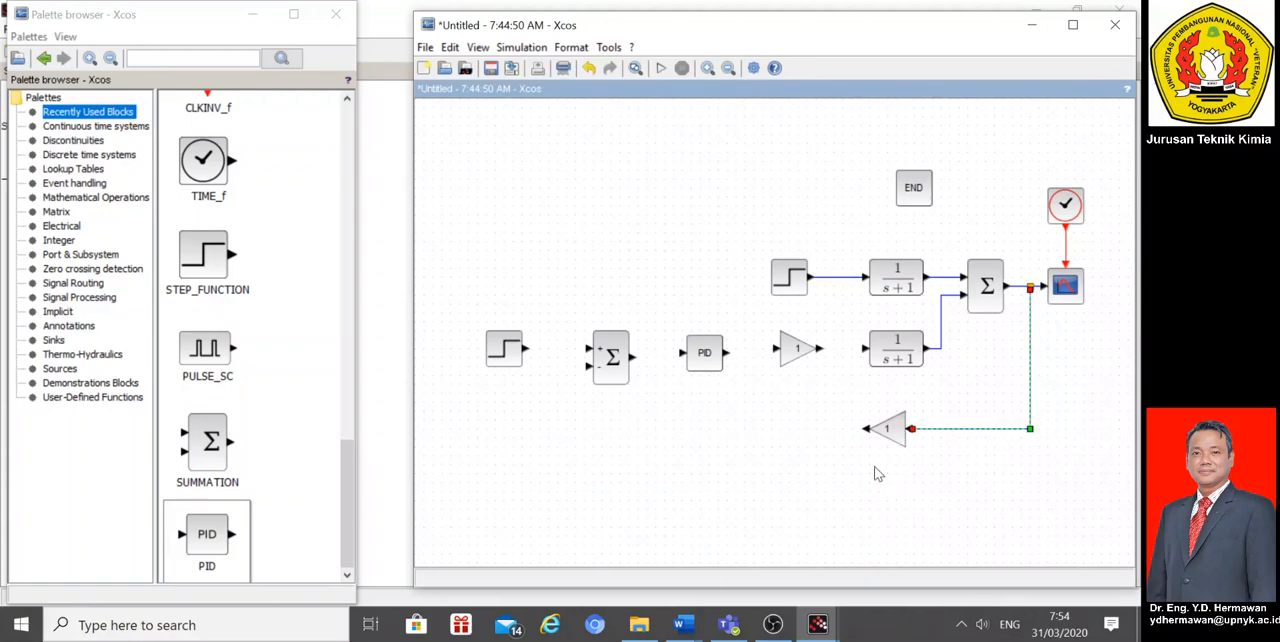
pyautogui.moveTo(864, 430); pyautogui.dragTo(589, 366)
pyautogui.click(567, 392)
# Step: Connect the setpoint step block to the error summation's positive input and the summation's output to the PID block
pyautogui.moveTo(526, 349); pyautogui.dragTo(593, 355)
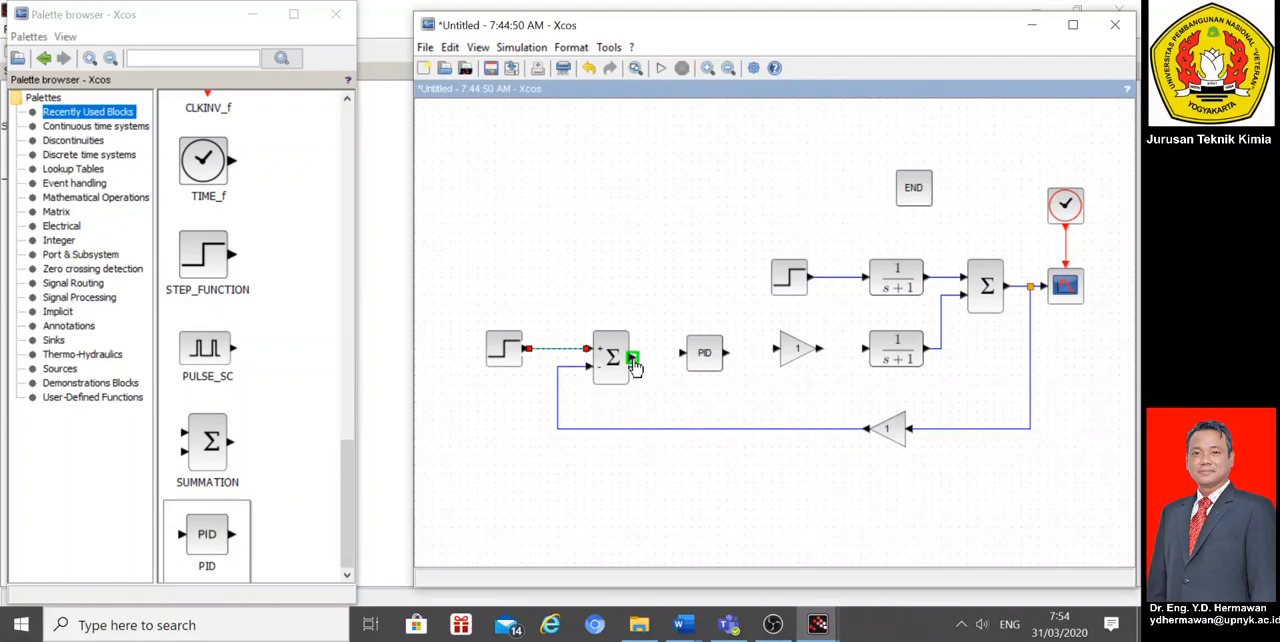
pyautogui.moveTo(632, 358); pyautogui.dragTo(681, 358)
# Step: Shift the setpoint step and error summation up slightly and nudge the PID block so their connecting links run straight
pyautogui.moveTo(444, 303); pyautogui.dragTo(645, 420)
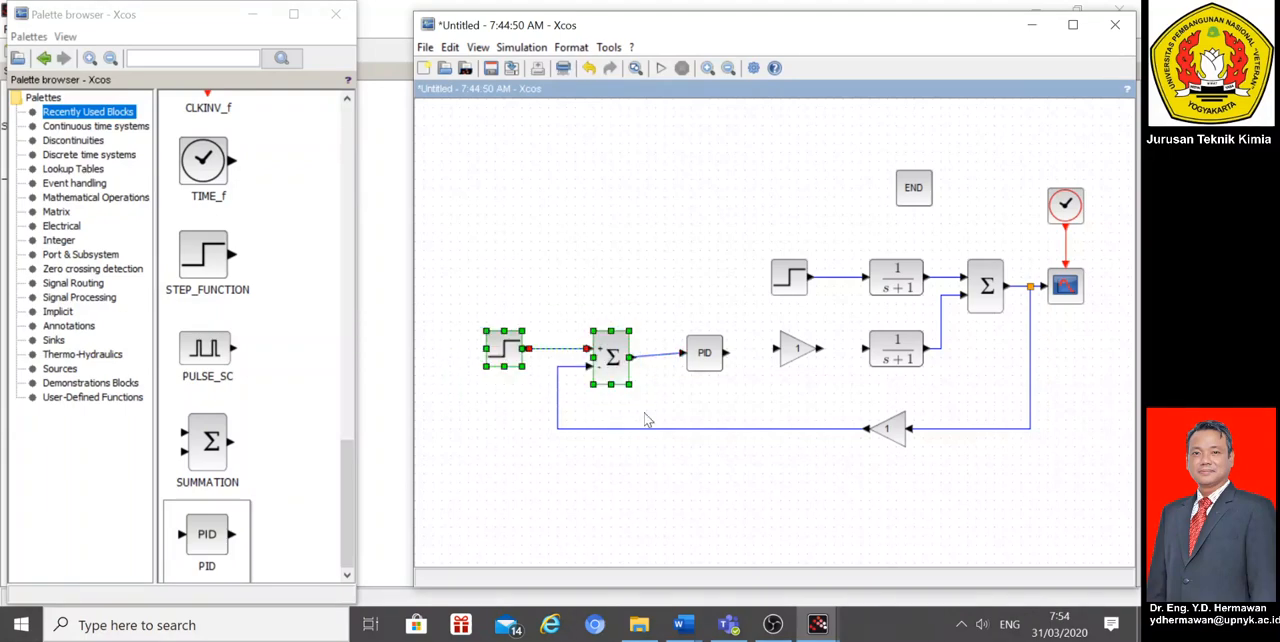
pyautogui.press('Up')
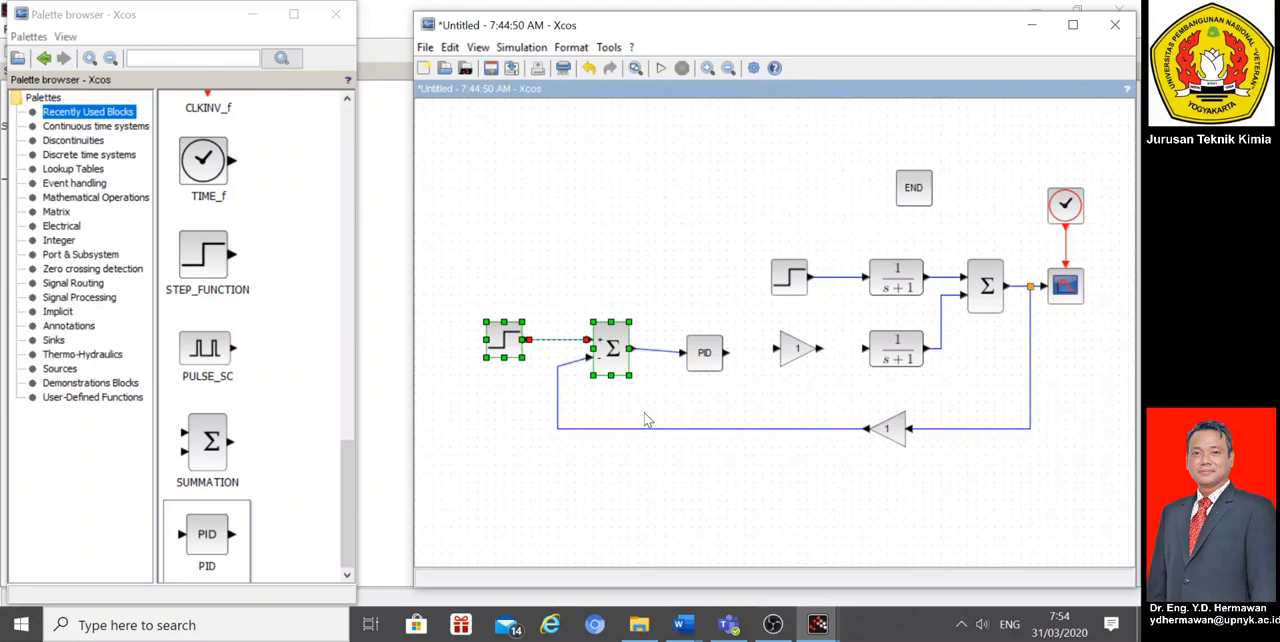
pyautogui.click(684, 389)
pyautogui.click(706, 370)
pyautogui.moveTo(706, 370); pyautogui.dragTo(702, 366)
pyautogui.click(749, 388)
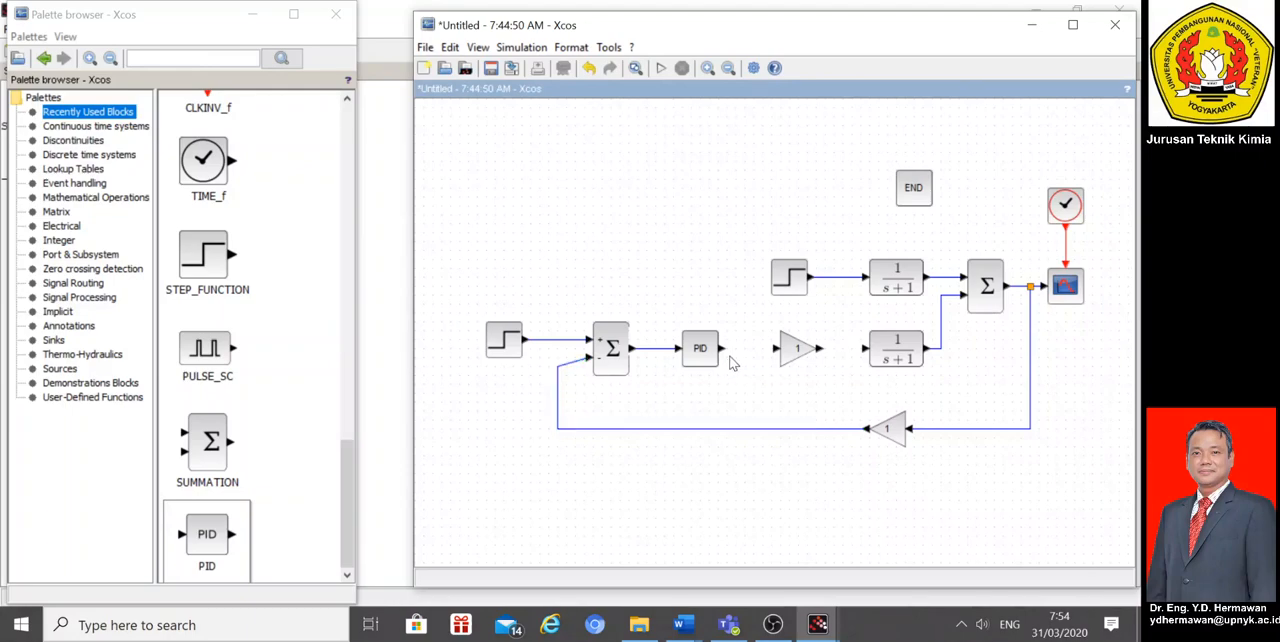
pyautogui.click(704, 356)
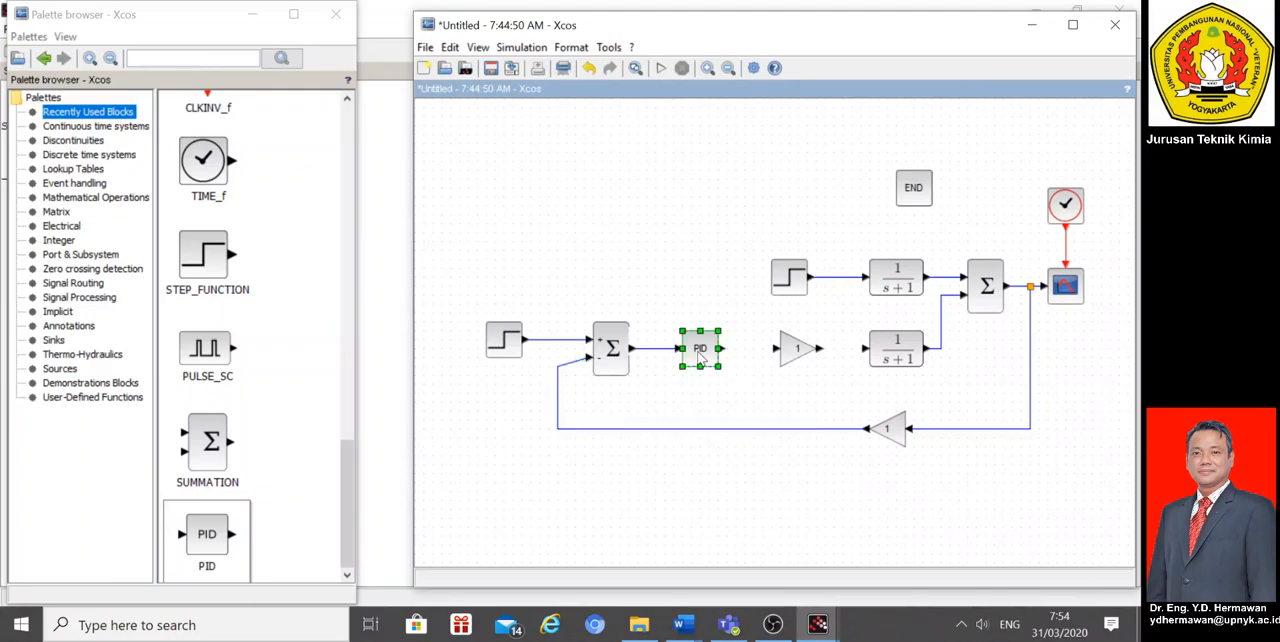
pyautogui.click(752, 384)
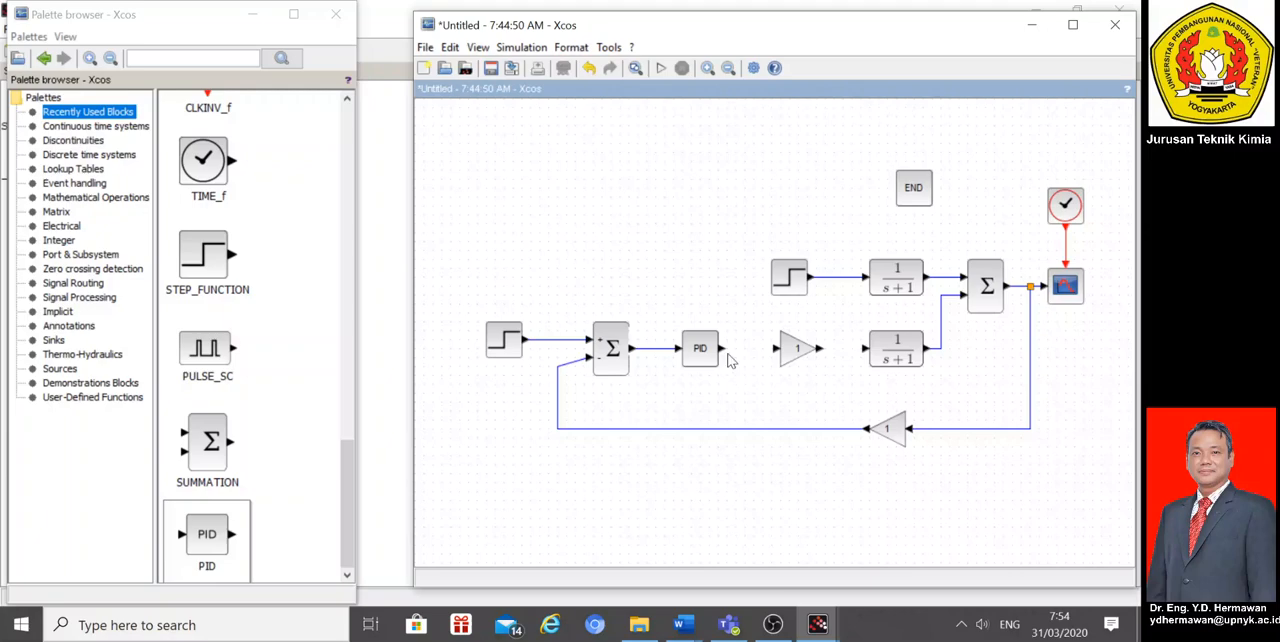
# Step: Connect the PID block through the forward gain to the lower transfer function and straighten the feedback link at the error summation
pyautogui.moveTo(722, 352); pyautogui.dragTo(778, 353)
pyautogui.moveTo(857, 355); pyautogui.dragTo(863, 349)
pyautogui.click(838, 383)
pyautogui.click(557, 373)
pyautogui.click(566, 376)
# Step: Check the parameters of the PID block, the disturbance step and the setpoint step without changing them
pyautogui.doubleClick(707, 347)
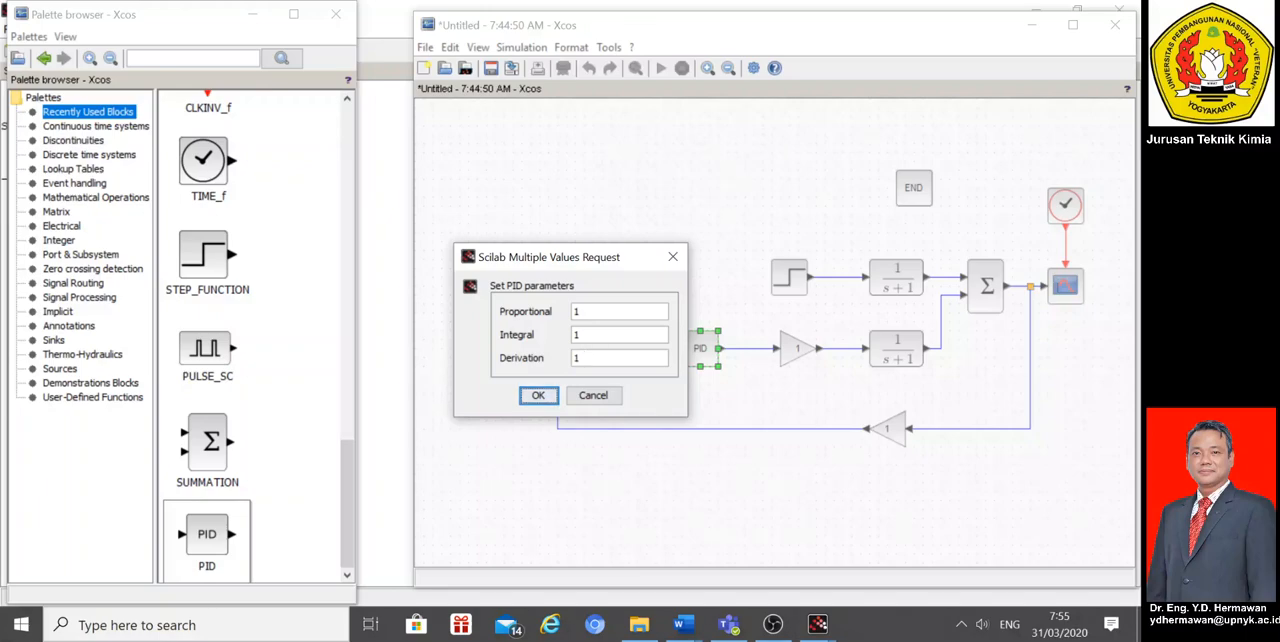
pyautogui.click(538, 395)
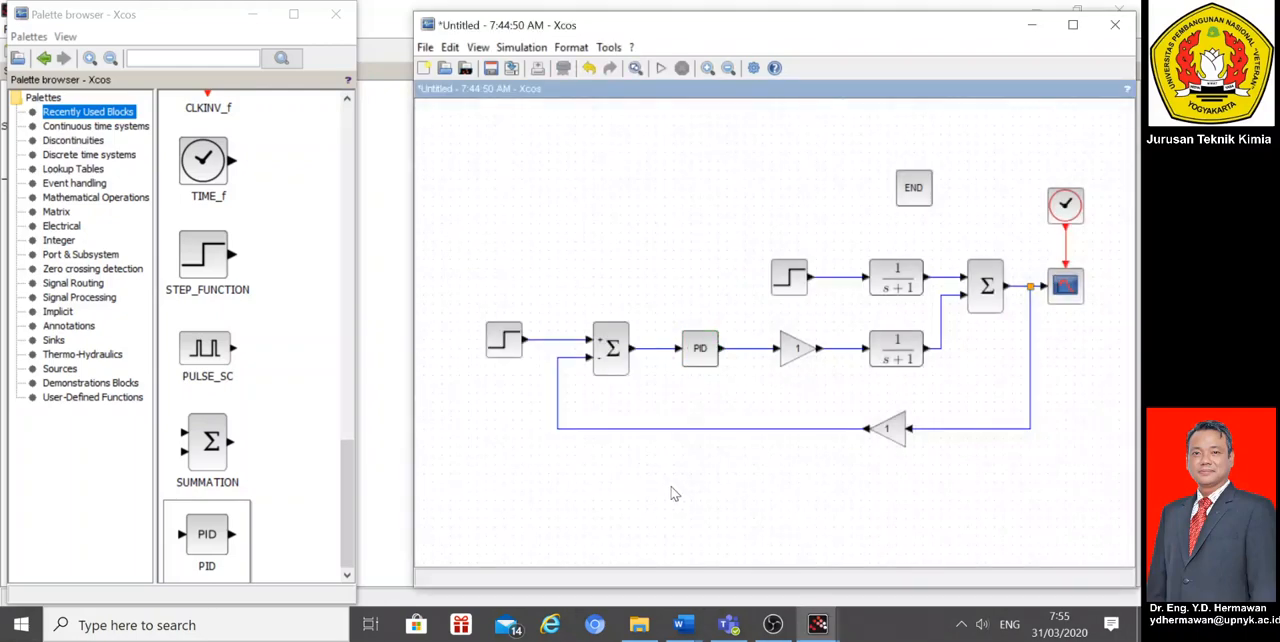
pyautogui.click(795, 292)
pyautogui.doubleClick(795, 292)
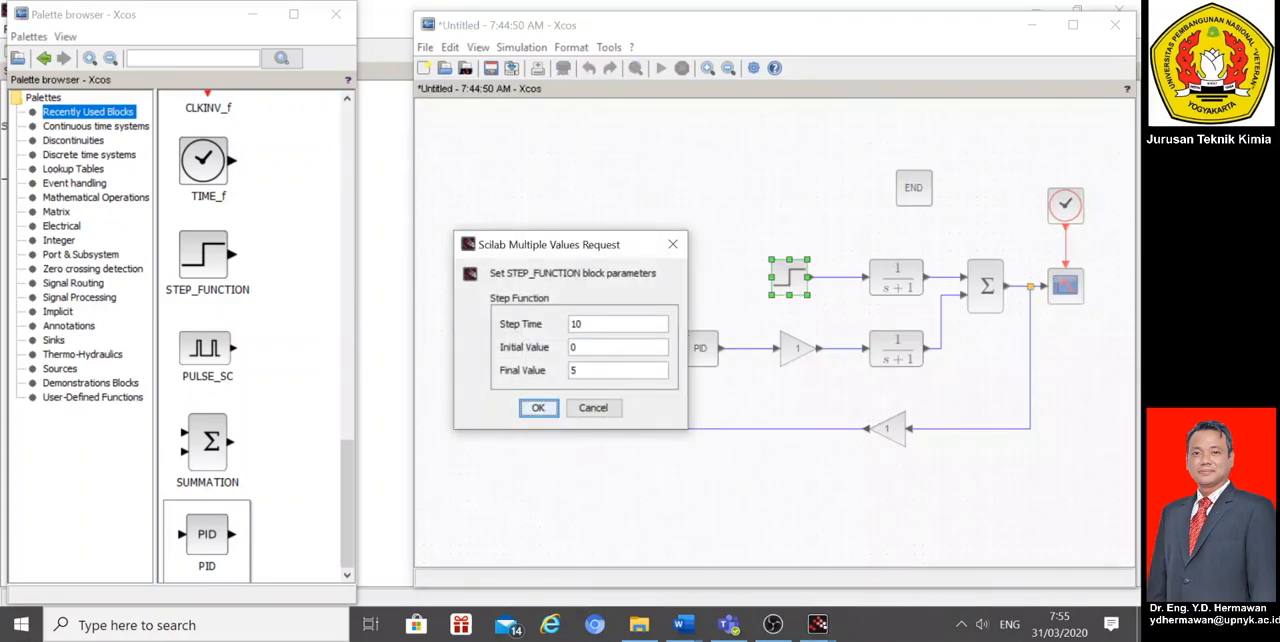
pyautogui.click(538, 407)
pyautogui.doubleClick(504, 341)
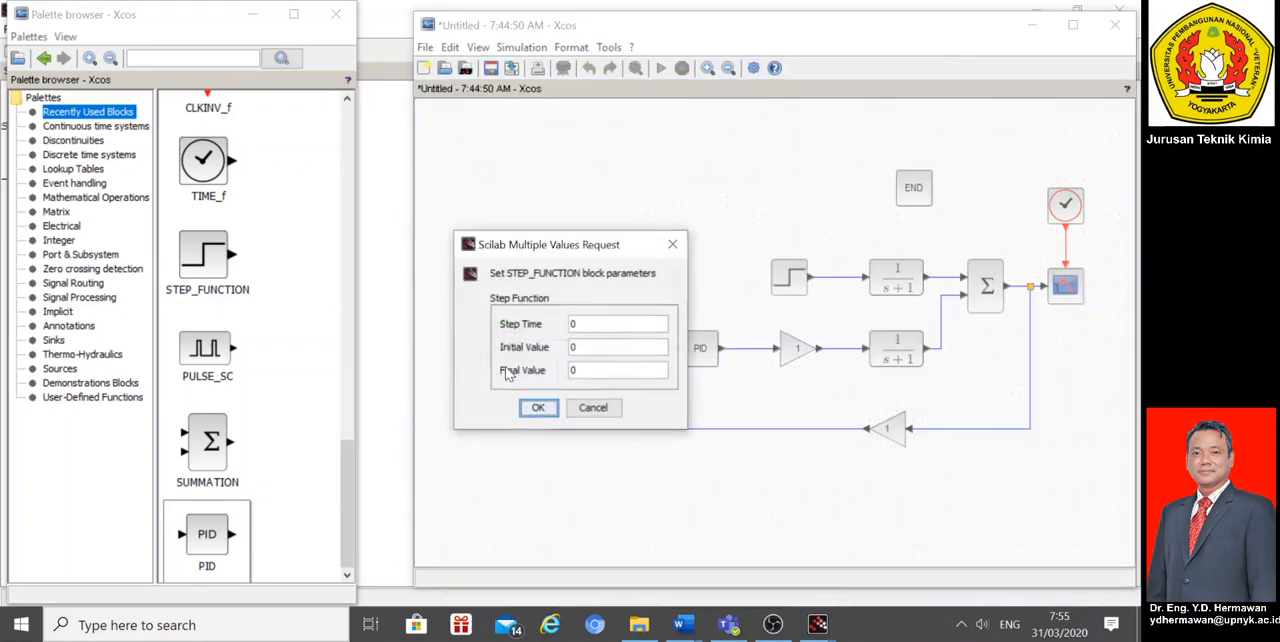
pyautogui.click(538, 410)
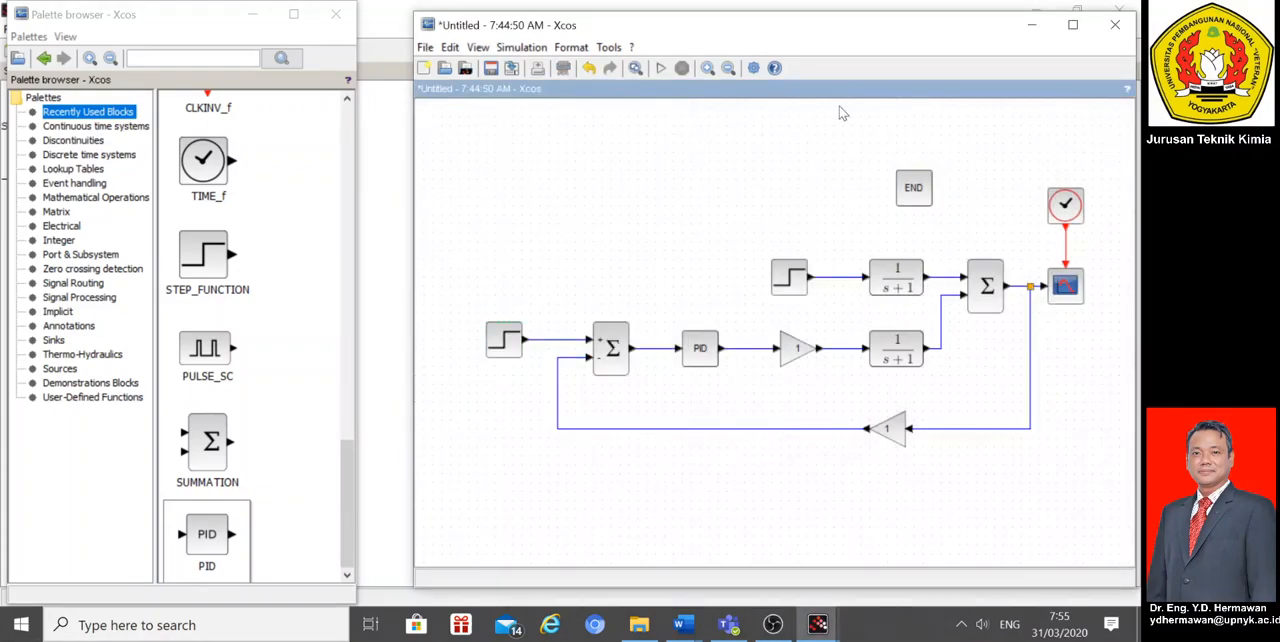
# Step: Run the simulation, inspect the closed-loop disturbance response on the scope plot and close the plot window
pyautogui.click(660, 70)
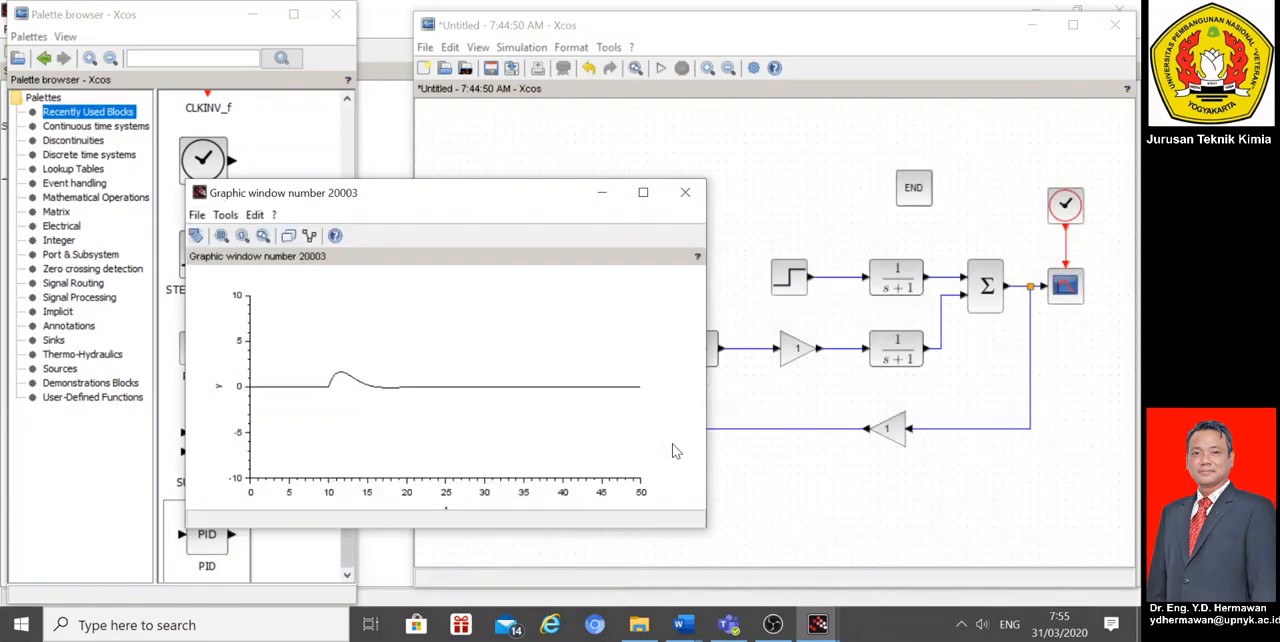
pyautogui.moveTo(530, 190); pyautogui.dragTo(586, 72)
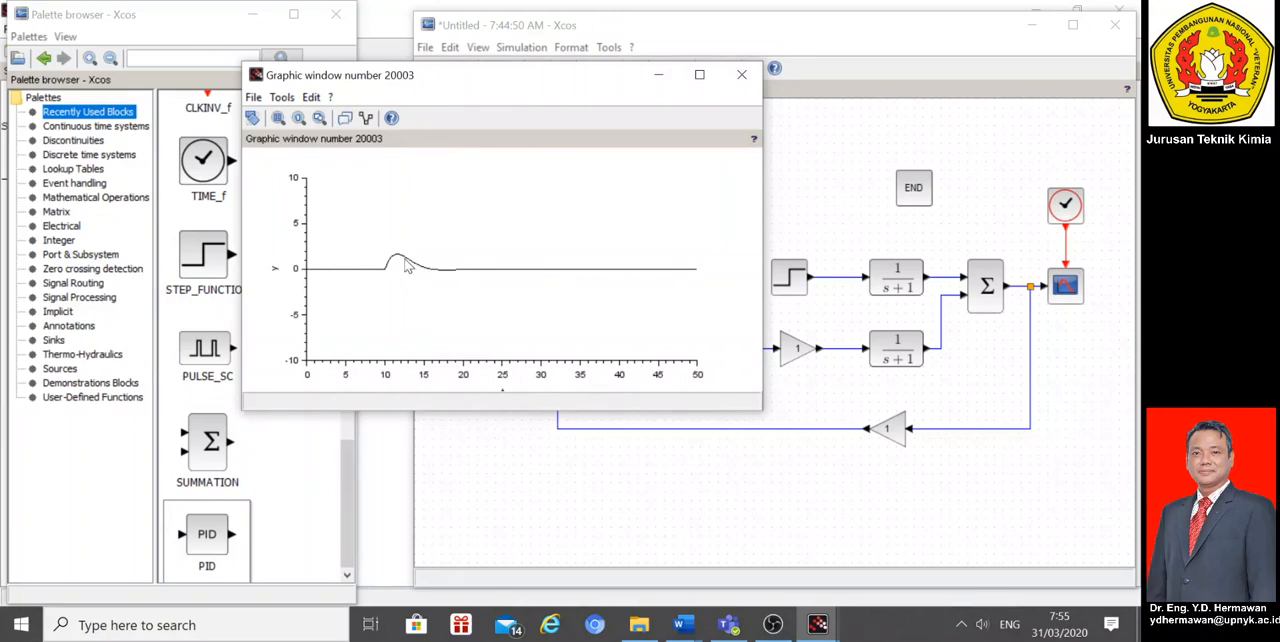
pyautogui.click(741, 77)
# Step: Clear the PID block's integral and derivative values, then simulate the proportional-only response and close its plot
pyautogui.doubleClick(707, 358)
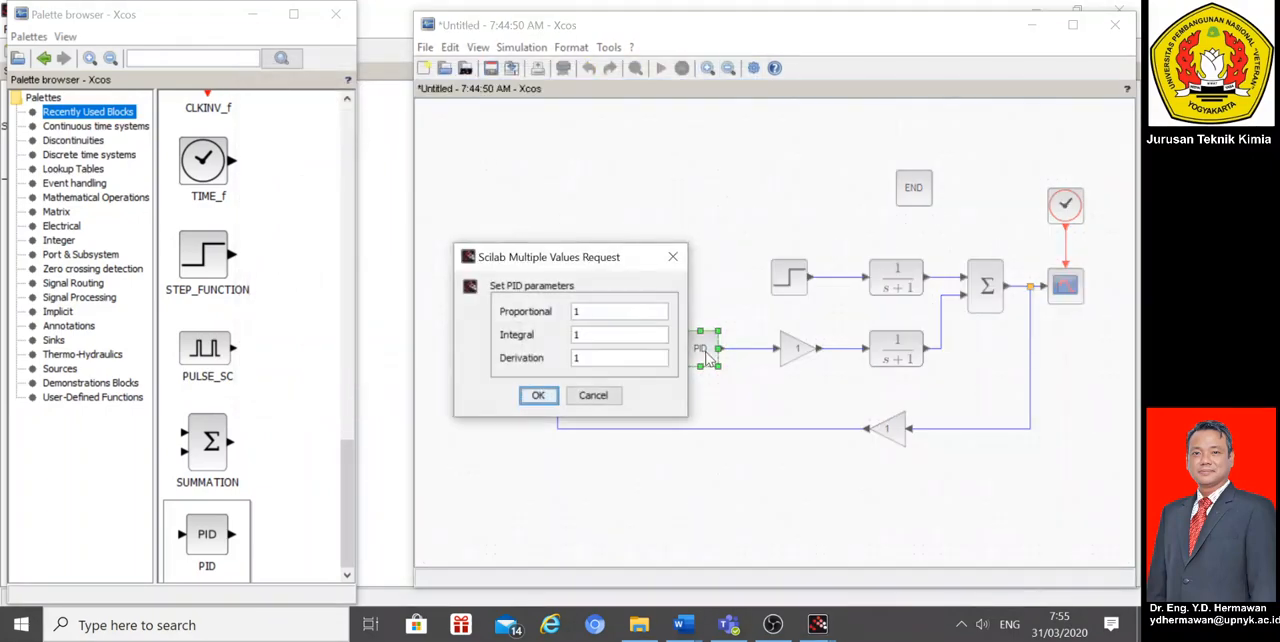
pyautogui.click(584, 358)
pyautogui.press('BackSpace')
pyautogui.click(584, 335)
pyautogui.press('BackSpace')
pyautogui.click(538, 396)
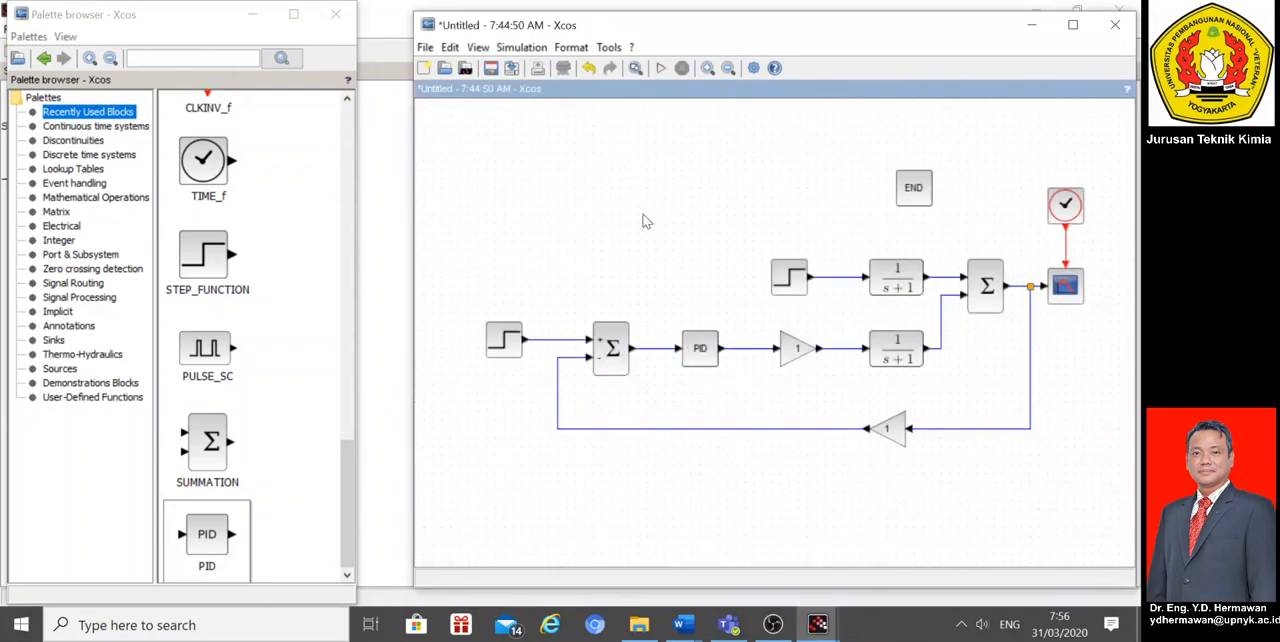
pyautogui.click(659, 67)
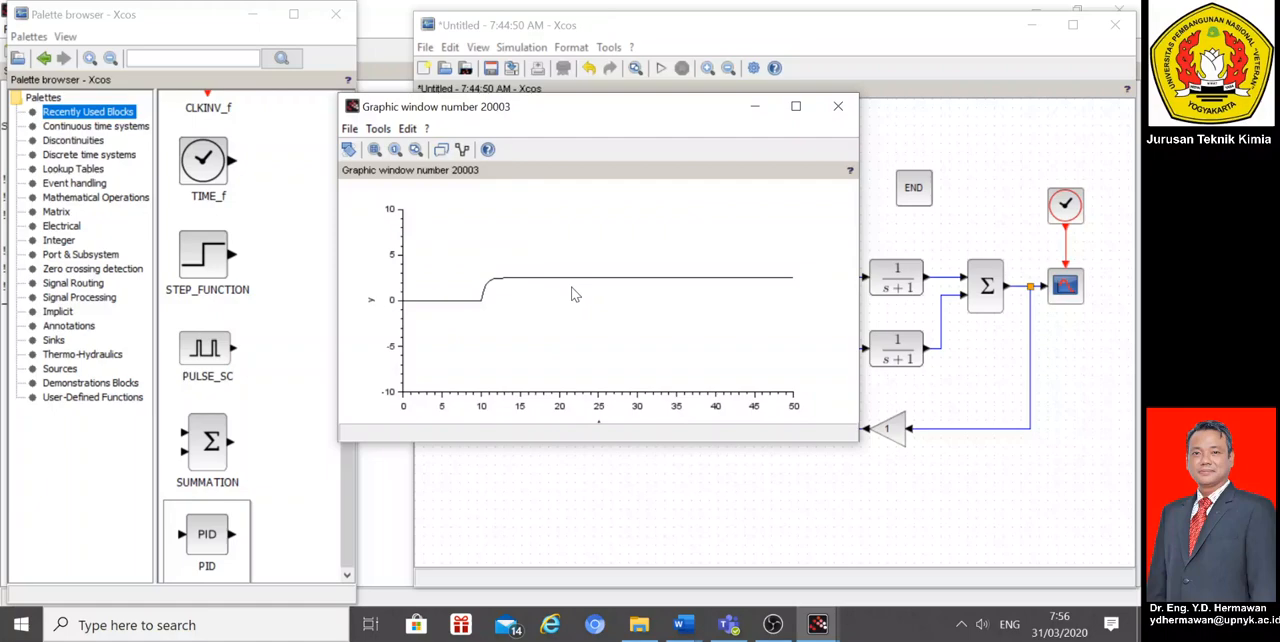
pyautogui.click(838, 106)
# Step: Set the PID block's integral value to 1 and run the simulation with proportional and integral action
pyautogui.doubleClick(706, 366)
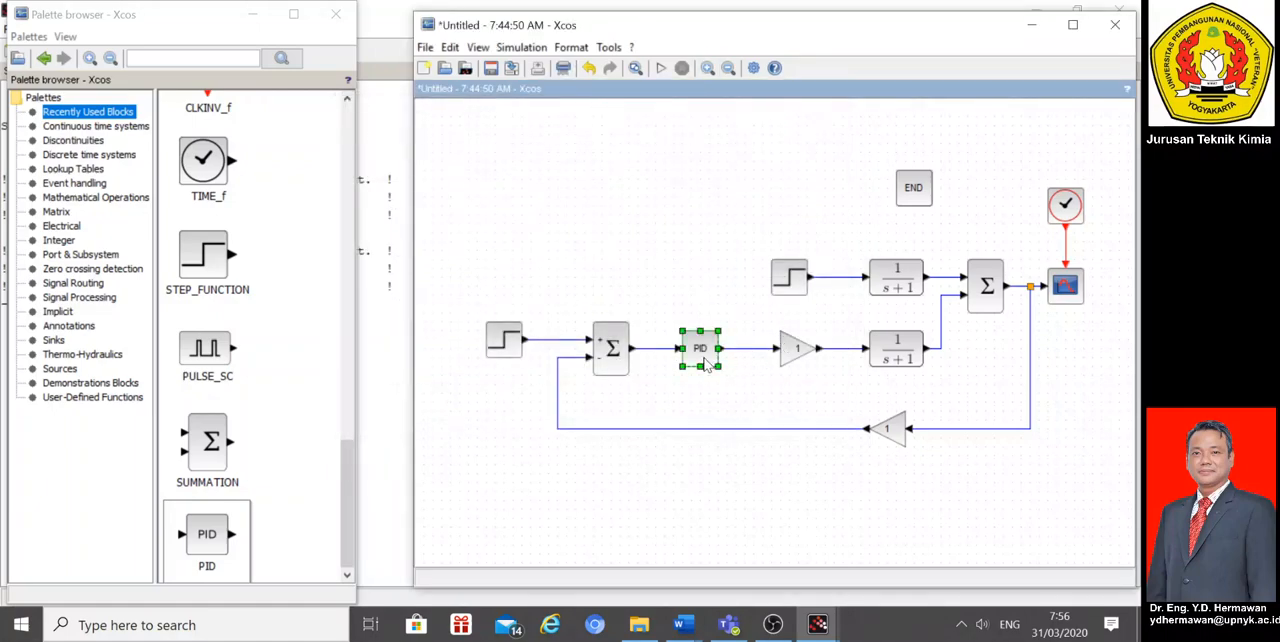
pyautogui.click(620, 335)
pyautogui.write('1')
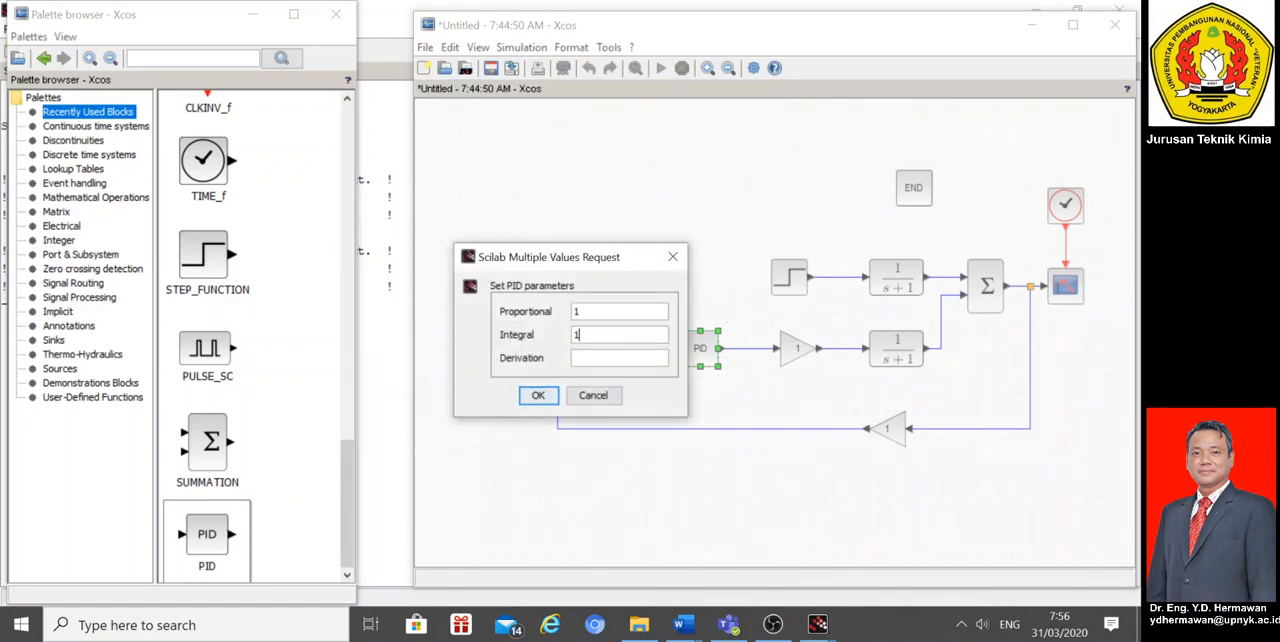
pyautogui.click(538, 395)
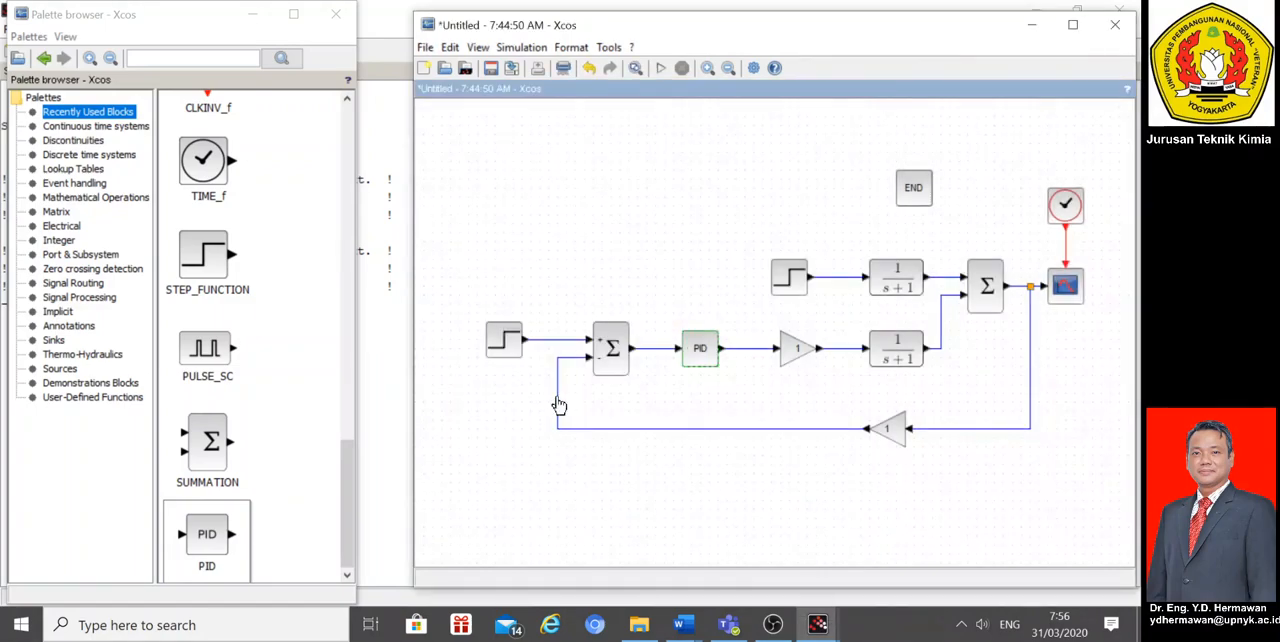
pyautogui.click(659, 68)
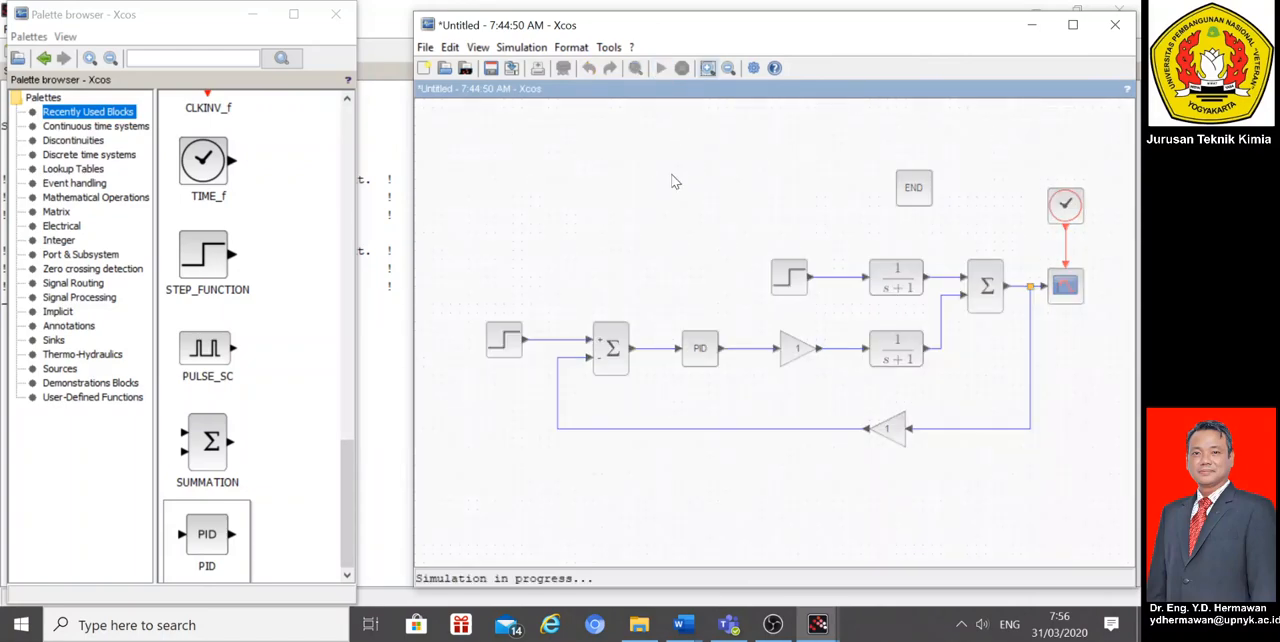